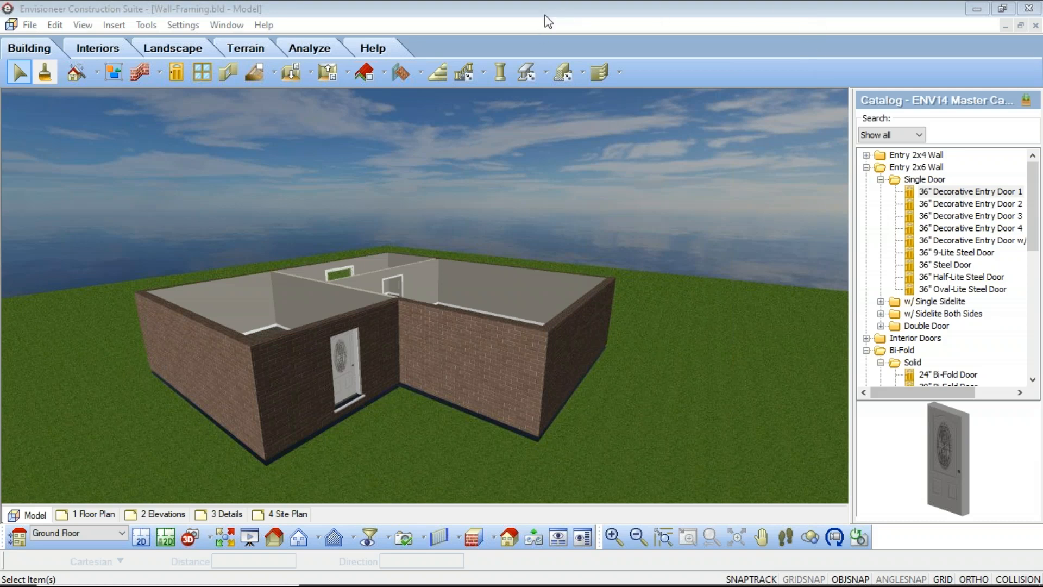
click(192, 25)
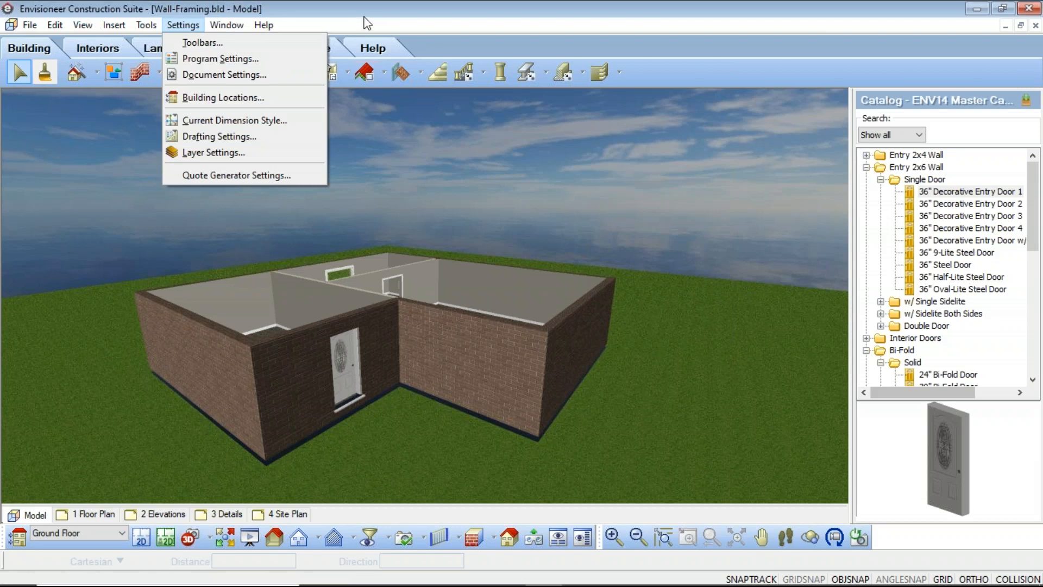
click(372, 2)
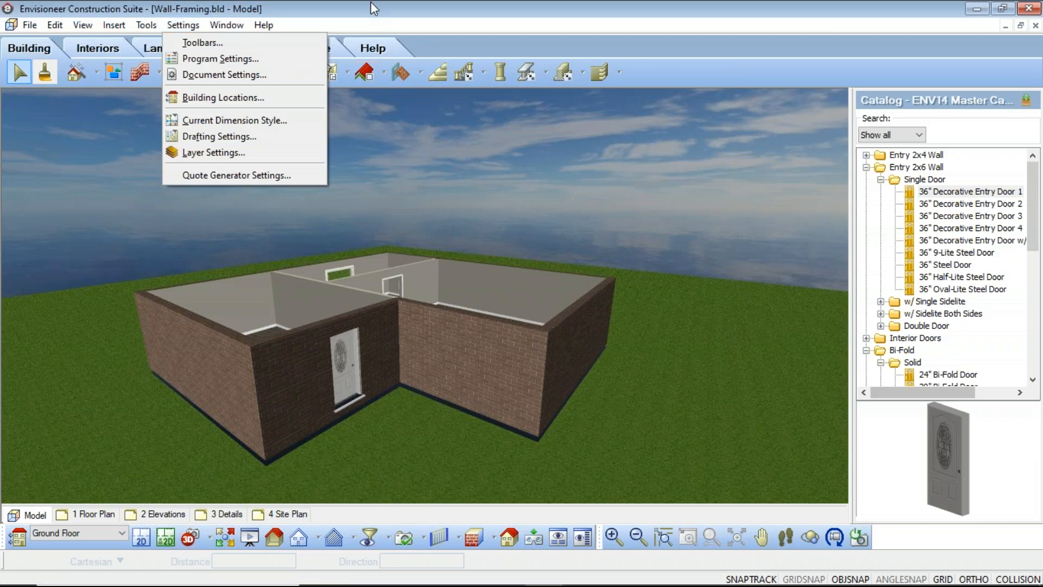
click(18, 537)
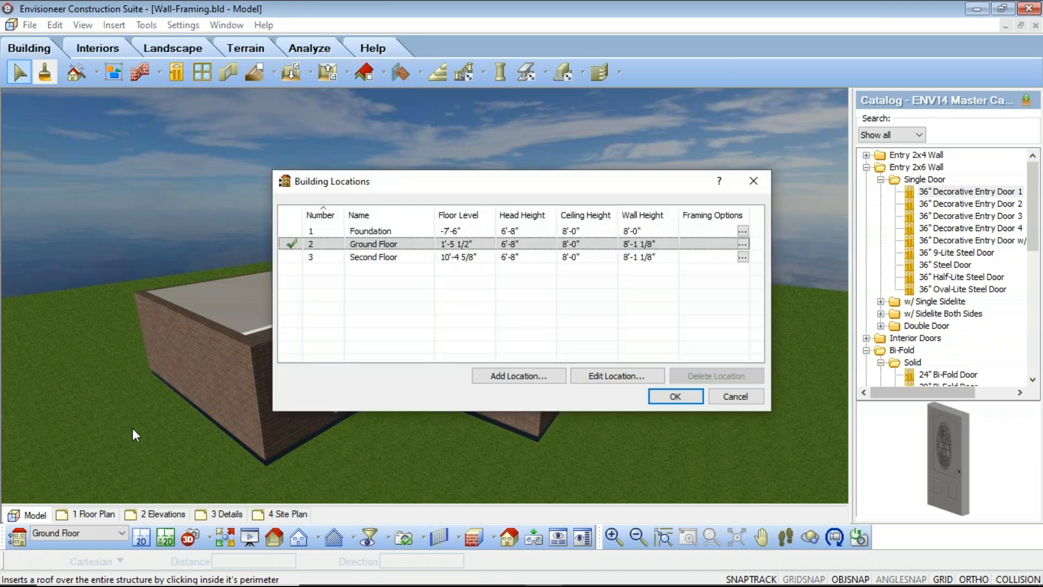
click(732, 398)
click(198, 28)
click(226, 96)
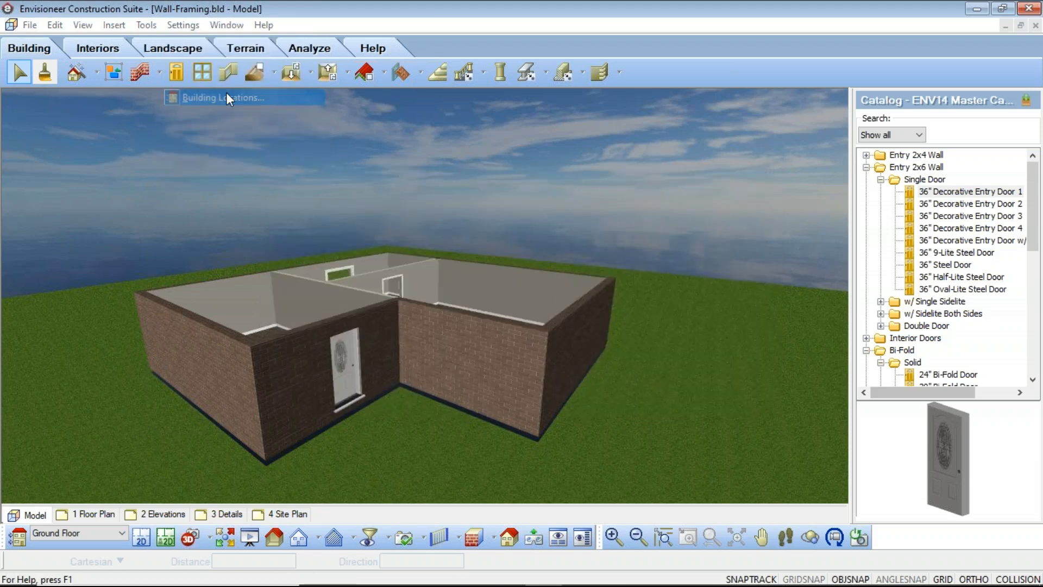
click(764, 182)
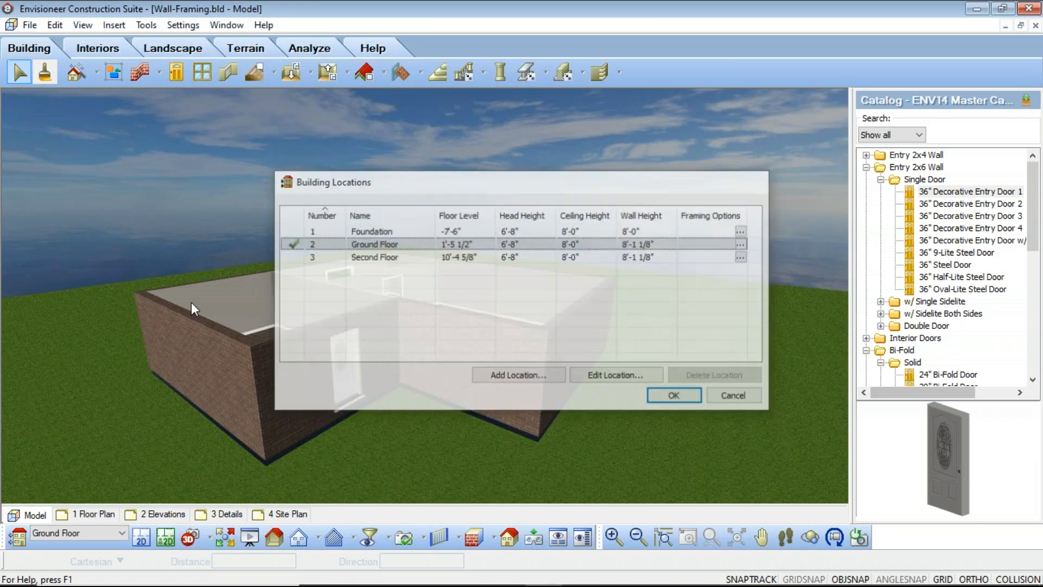
- Set the load bearing span table in the Ground Floor's framing options to General 3 Ply Span Table
click(21, 536)
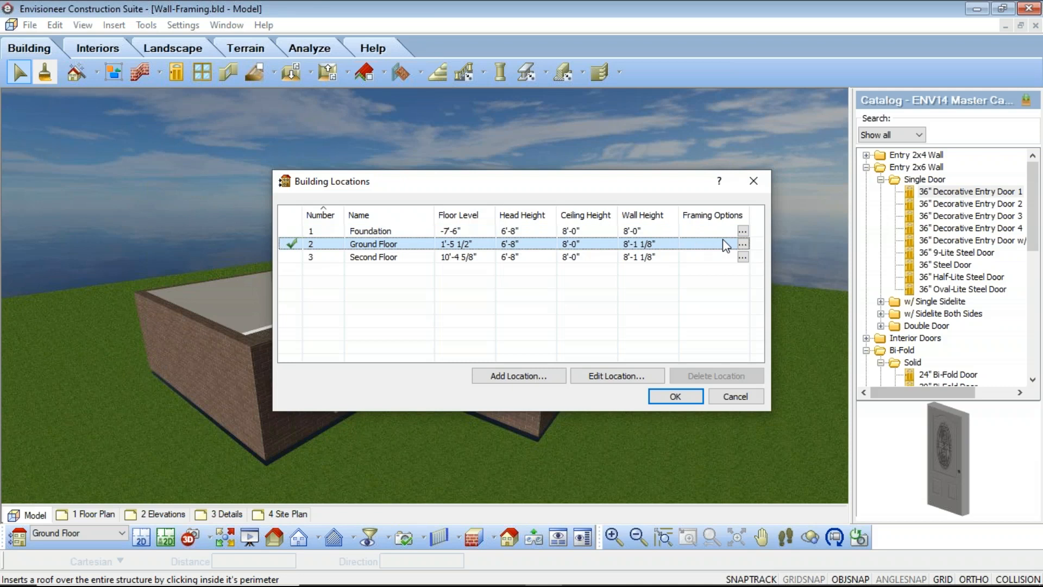
click(742, 245)
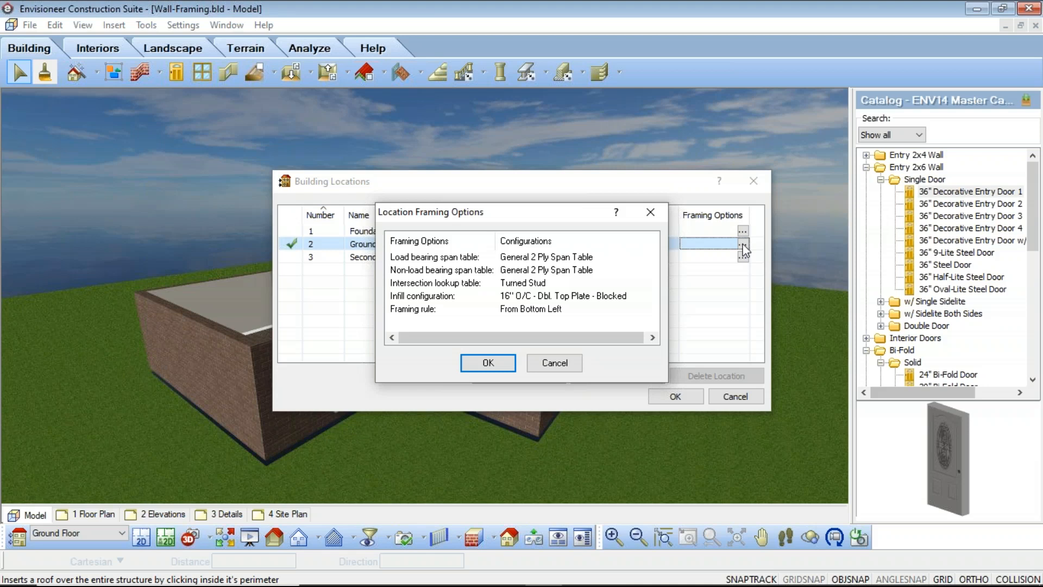
click(557, 260)
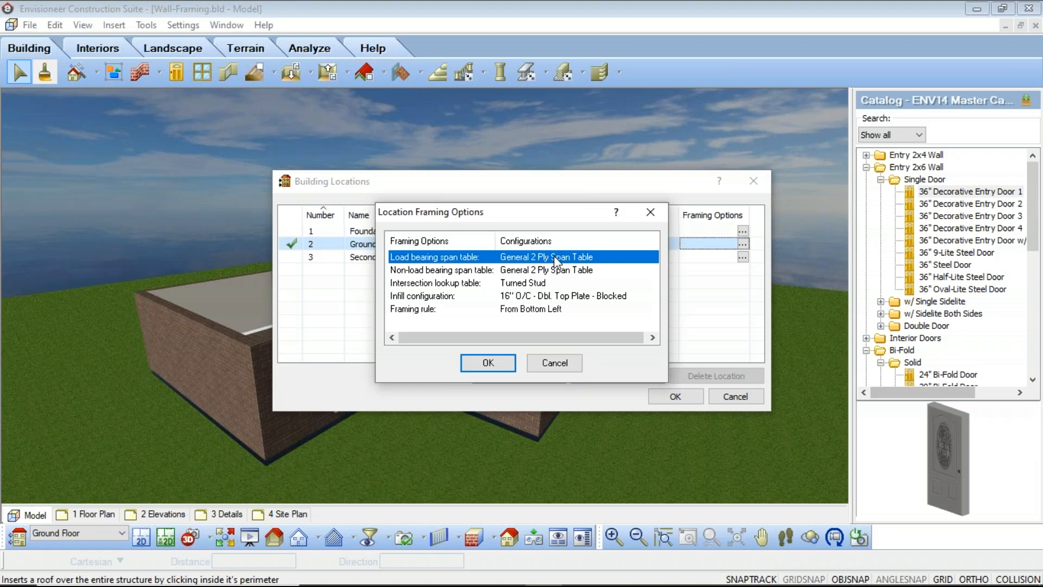
click(653, 257)
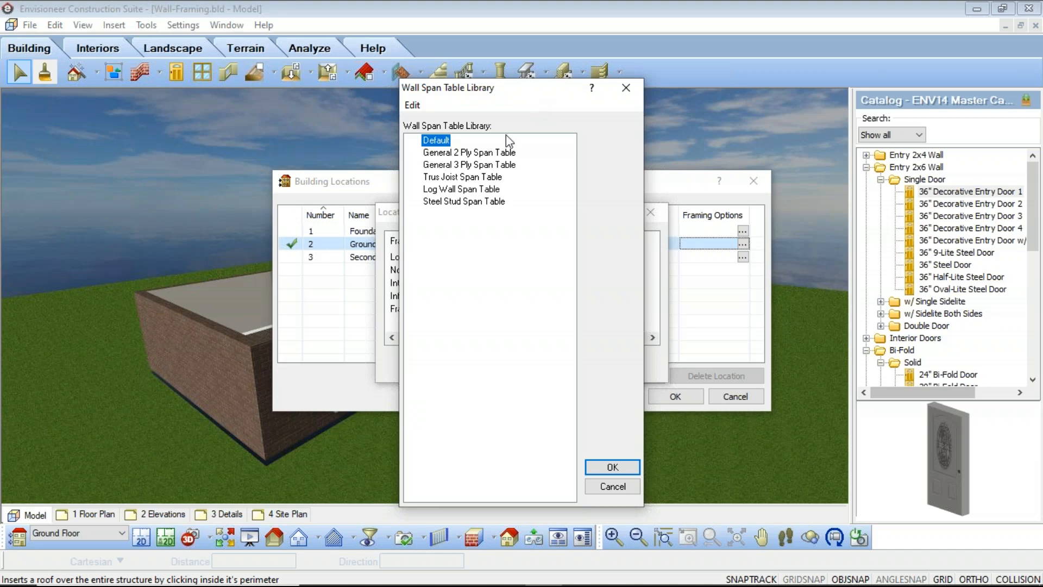
click(482, 165)
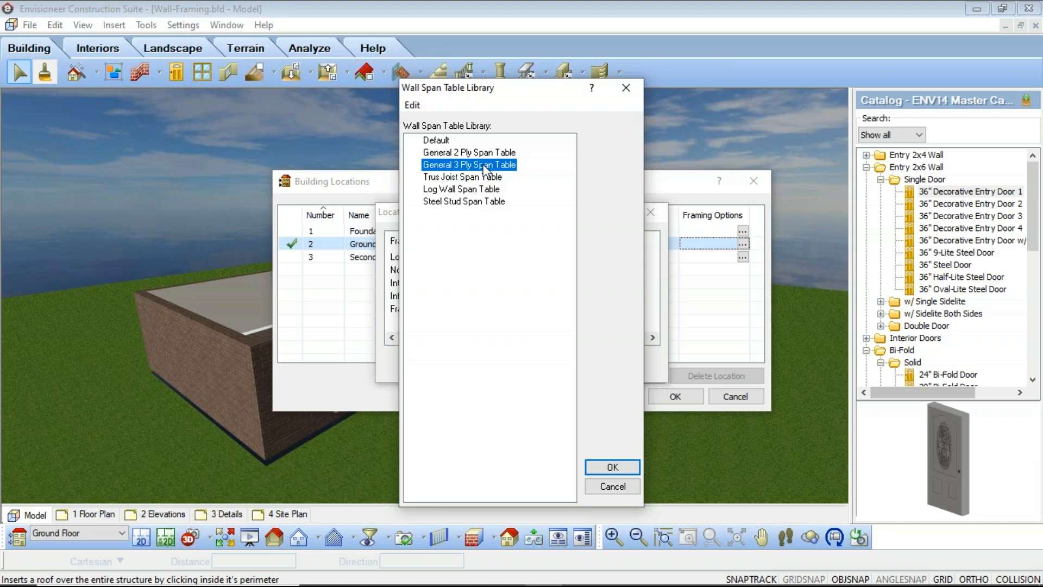
double_click(484, 164)
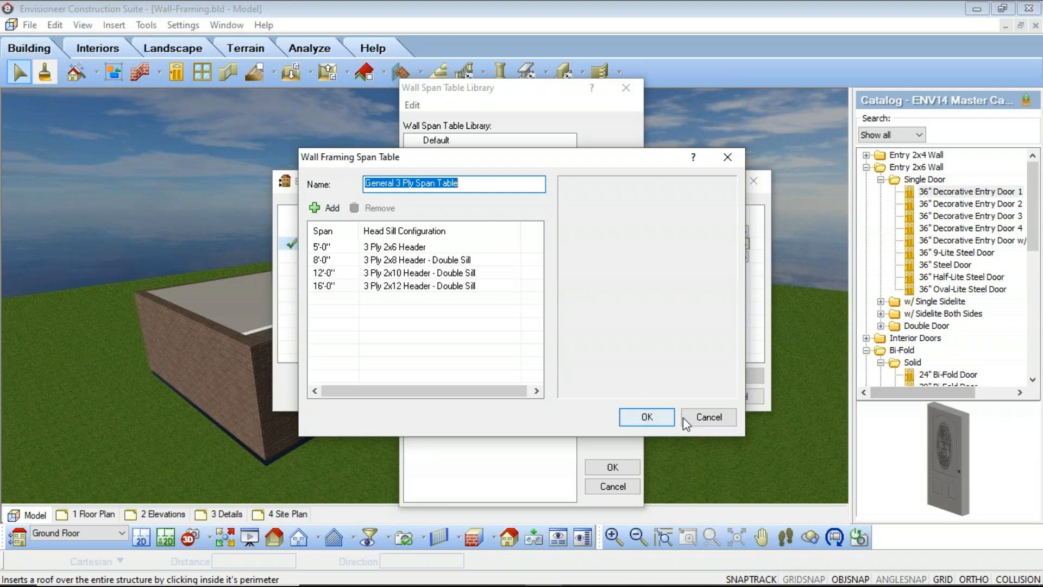
click(710, 422)
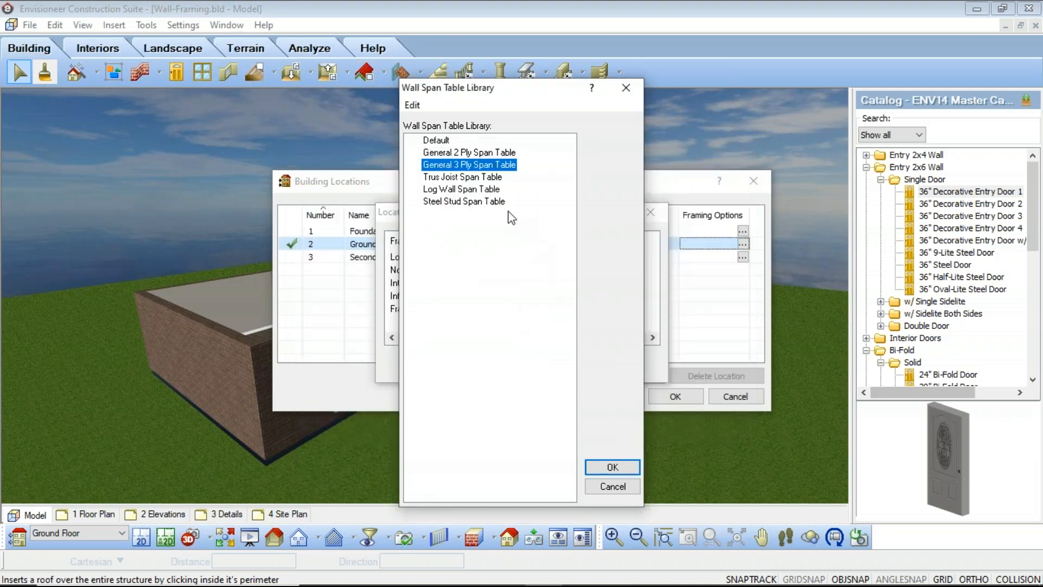
click(604, 467)
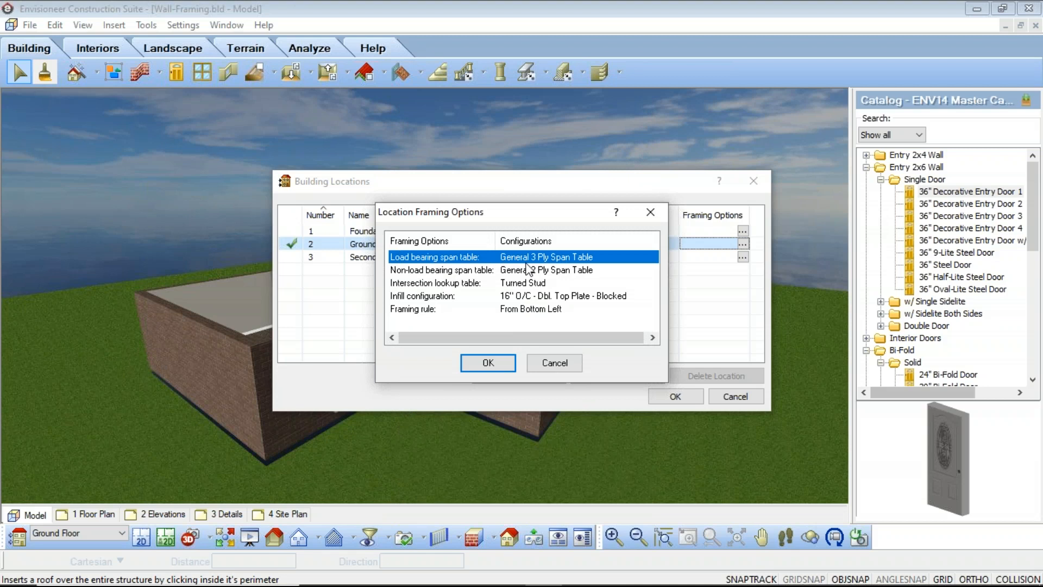
- Examine the header previews in the General 3 Ply Span Table and open the head sill library for the 16'-0" span
click(583, 272)
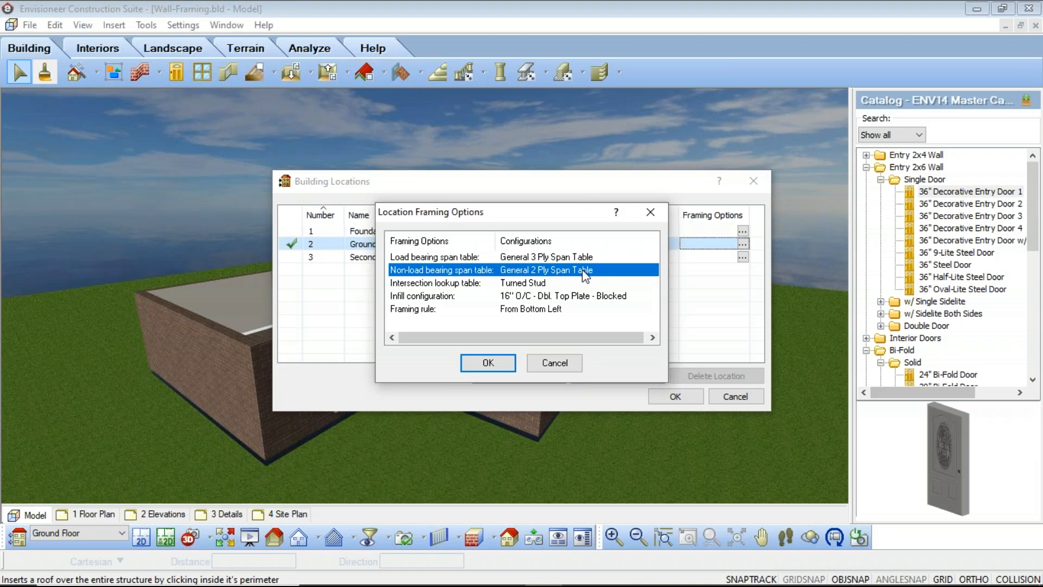
click(655, 259)
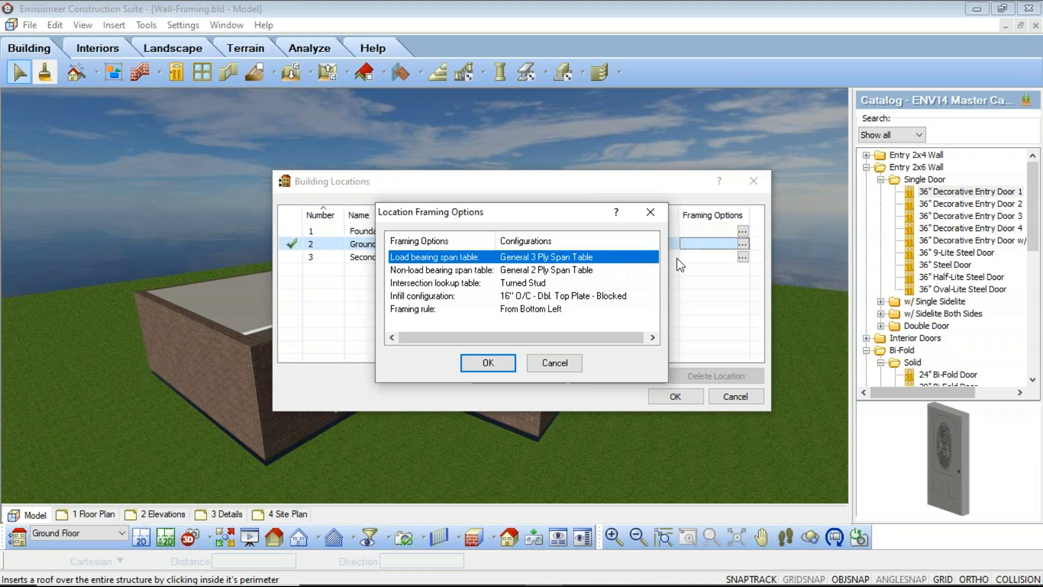
double_click(645, 260)
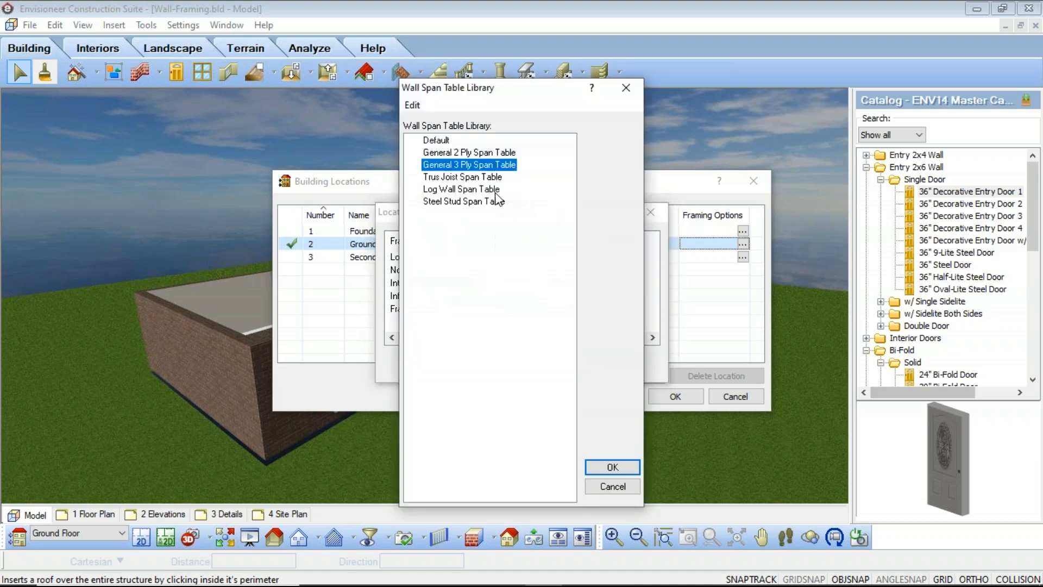
double_click(492, 165)
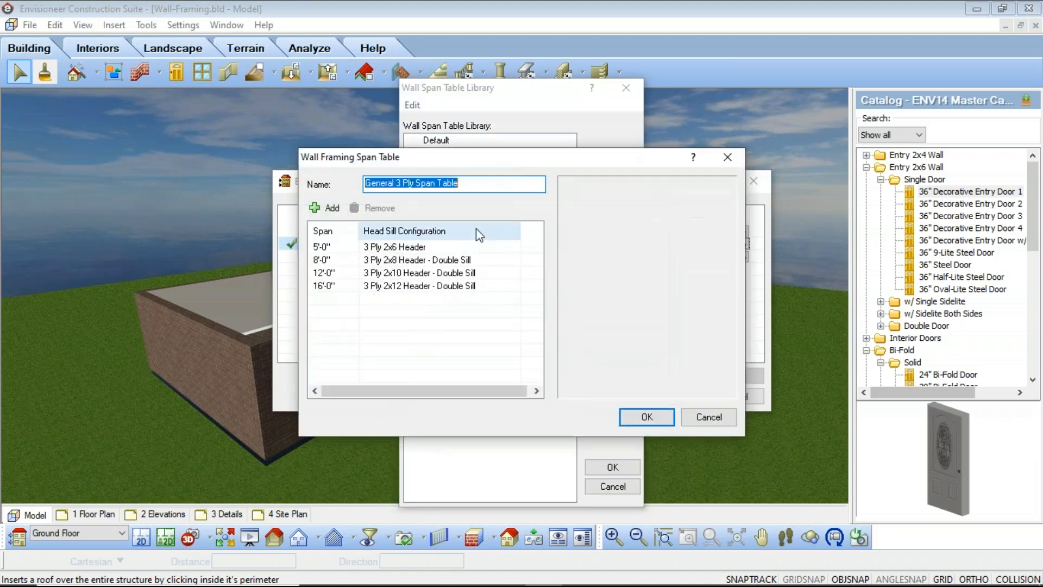
click(438, 248)
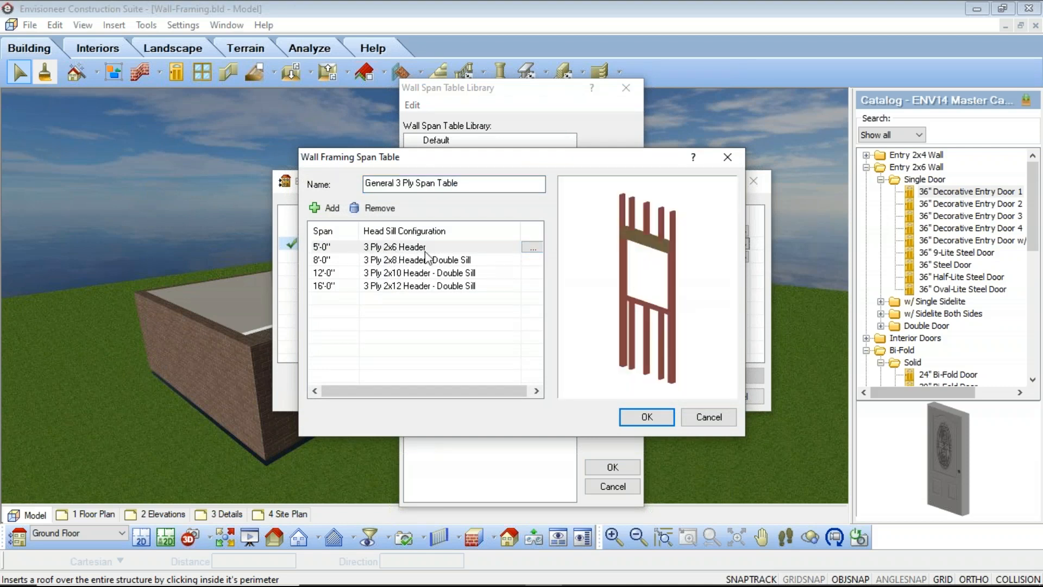
click(456, 290)
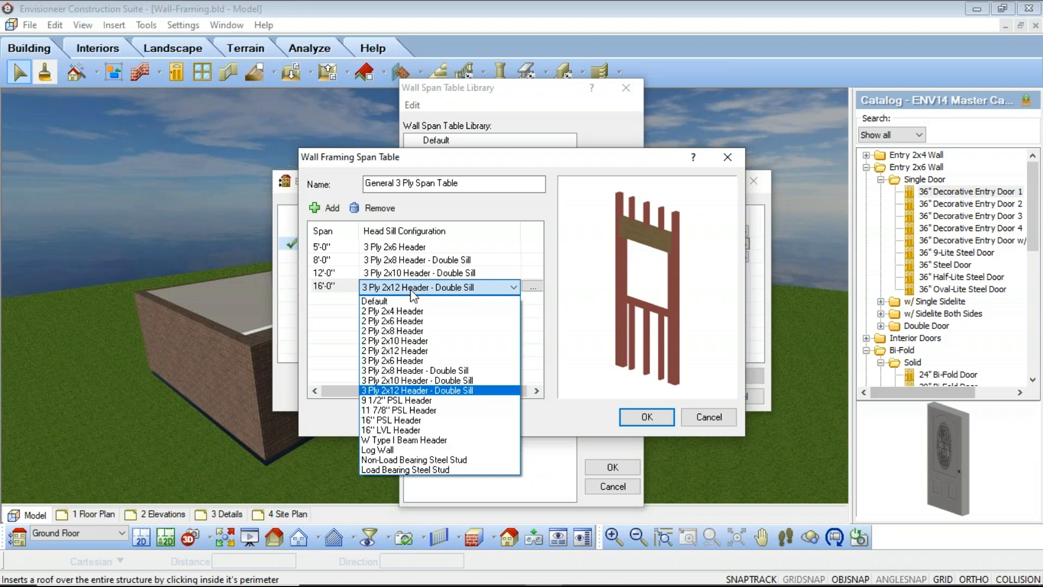
click(531, 289)
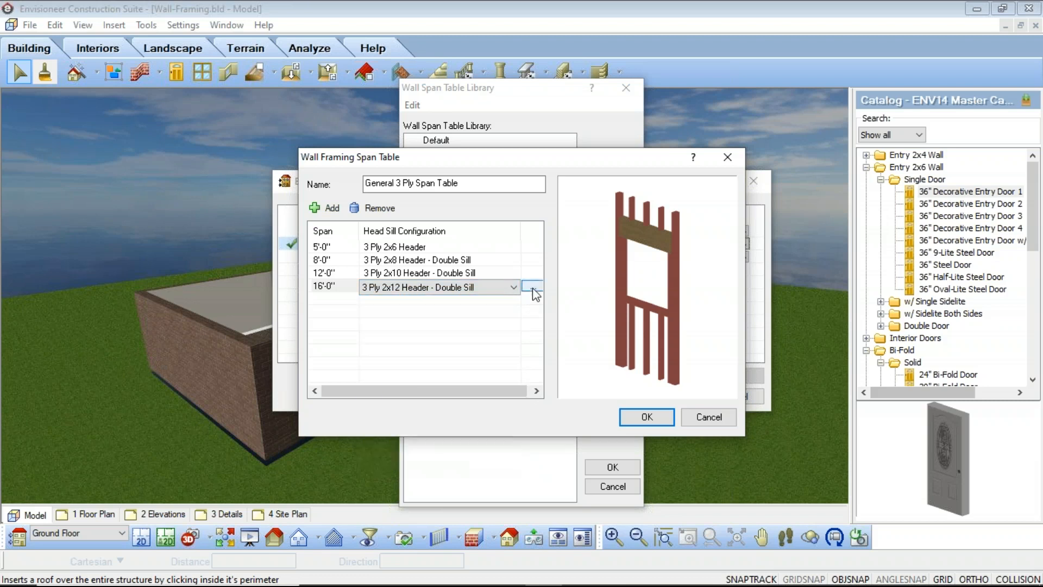
click(533, 288)
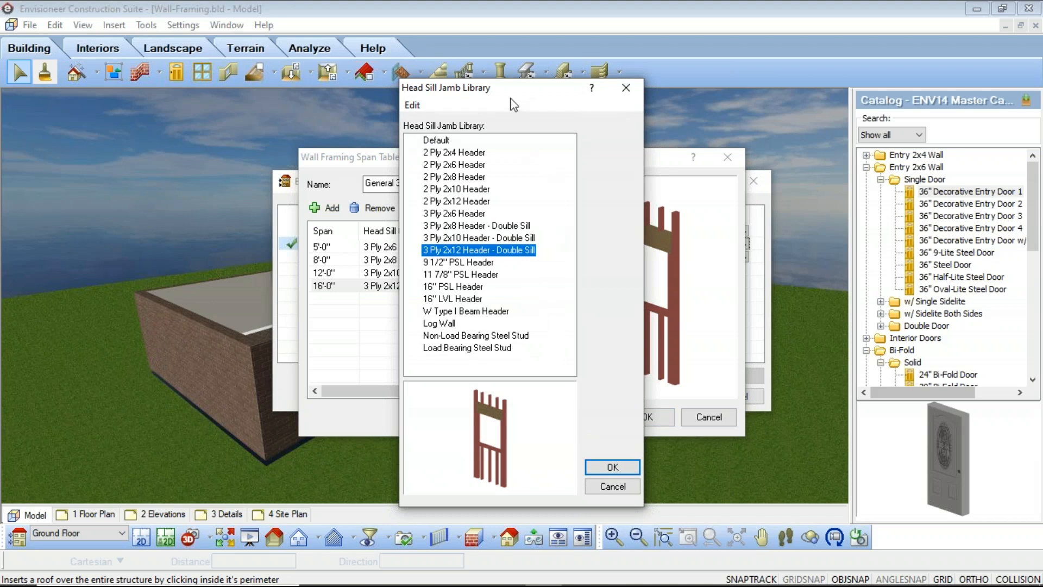
- Inspect the members of the 11 7/8" PSL Header in a Rendered Outline preview, and leave the libraries without changes
drag(513, 96, 468, 87)
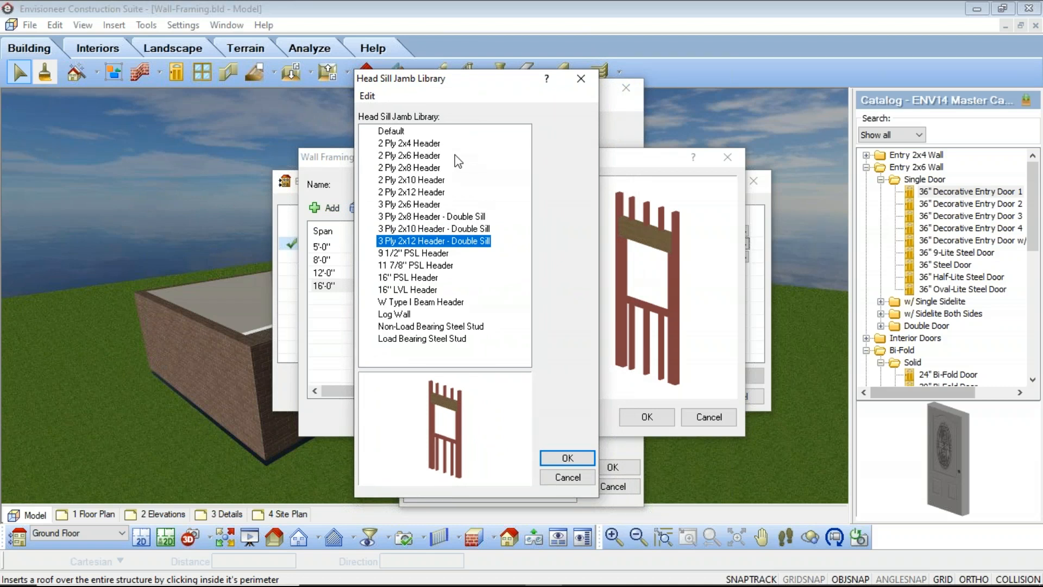
click(442, 266)
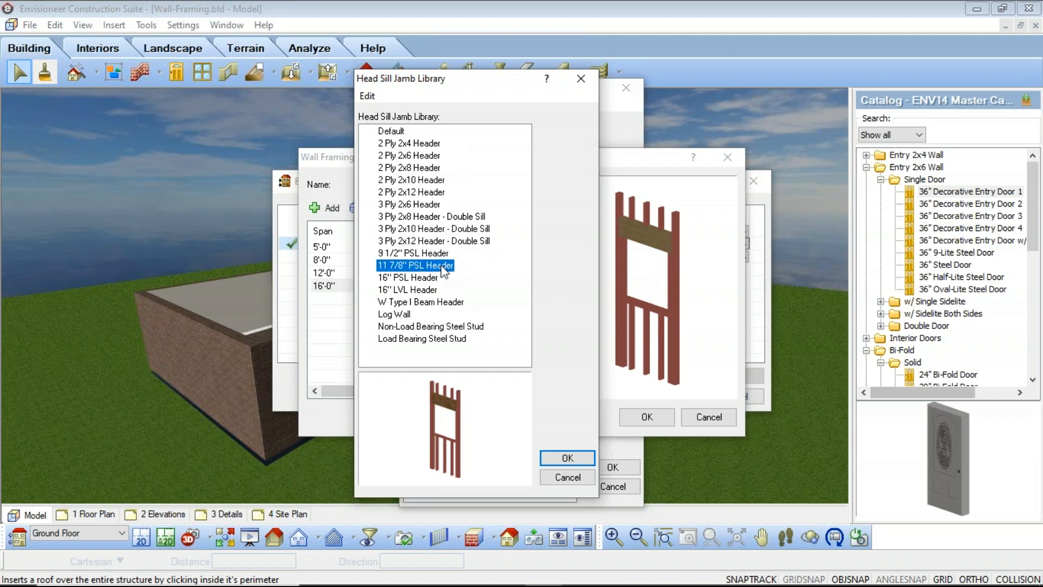
double_click(443, 266)
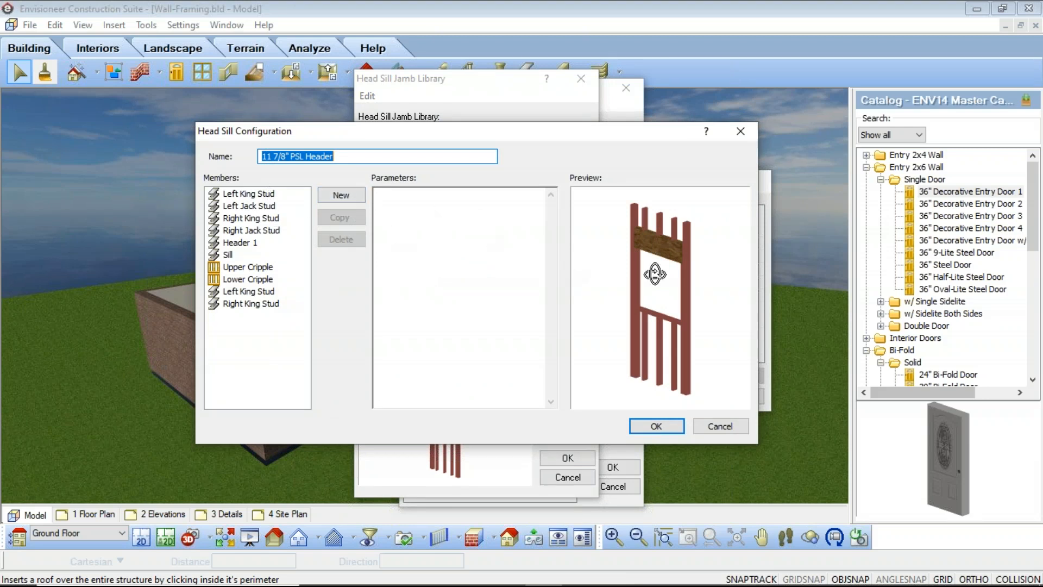
right_click(646, 291)
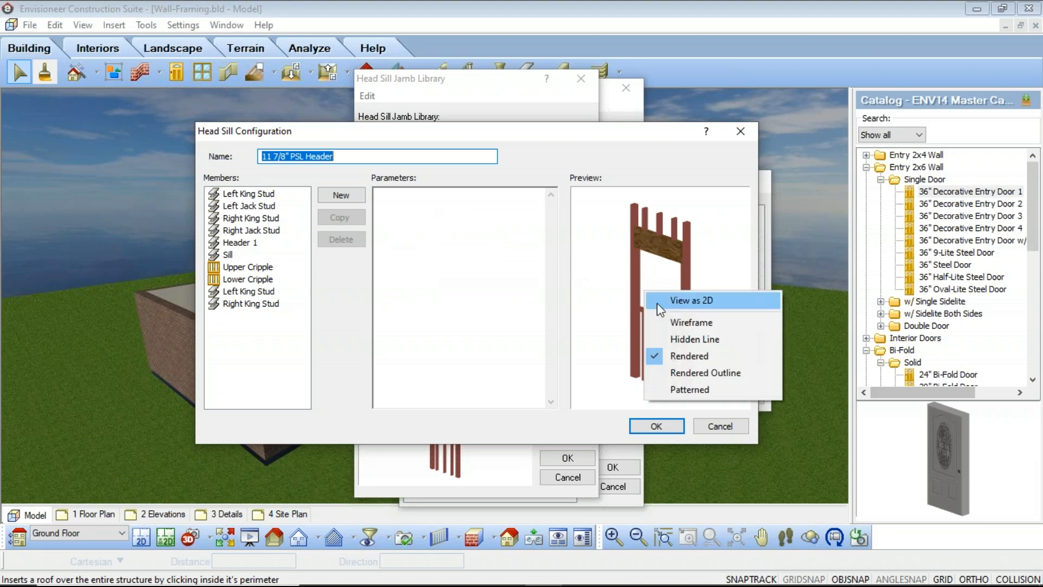
click(686, 373)
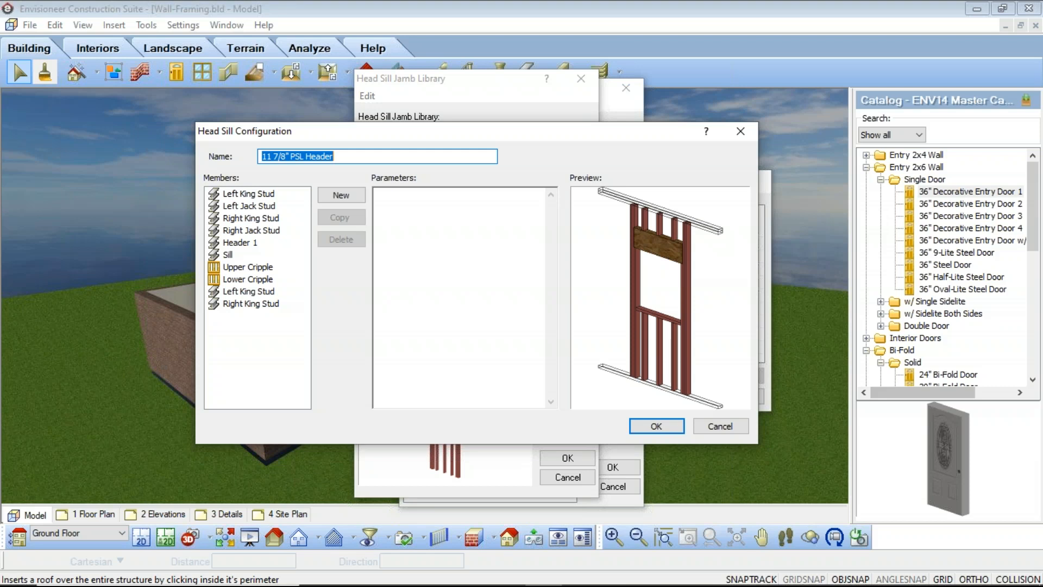
mouse_move(659, 308)
mouse_down()
mouse_move(694, 295)
mouse_move(678, 300)
mouse_up()
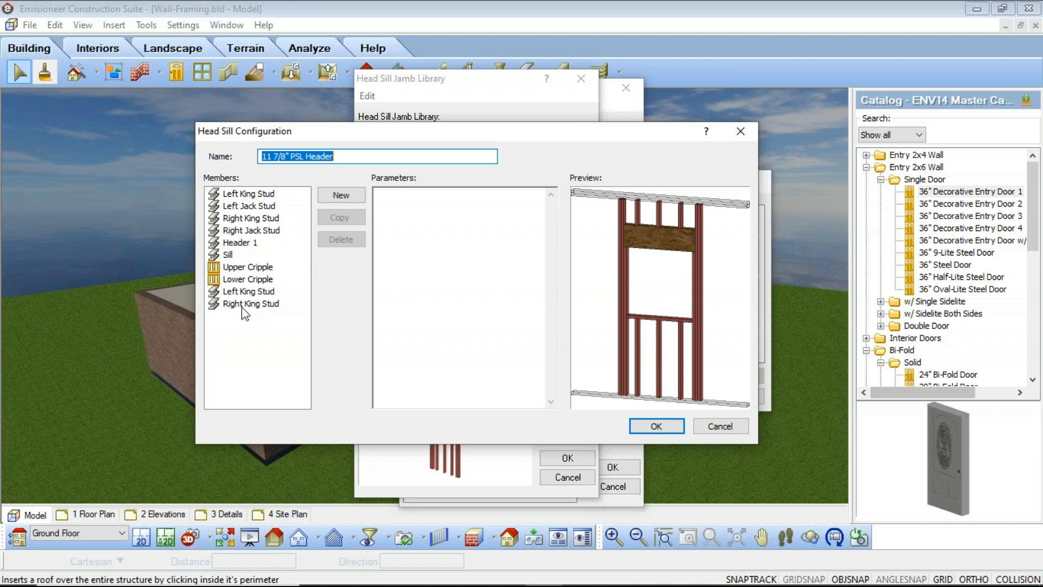
click(716, 426)
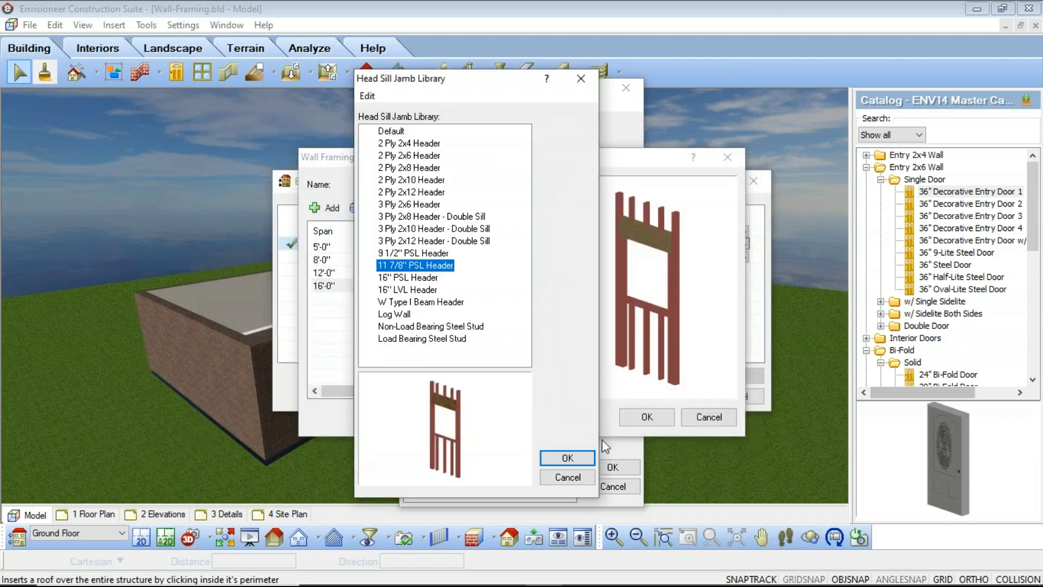
click(573, 482)
click(709, 417)
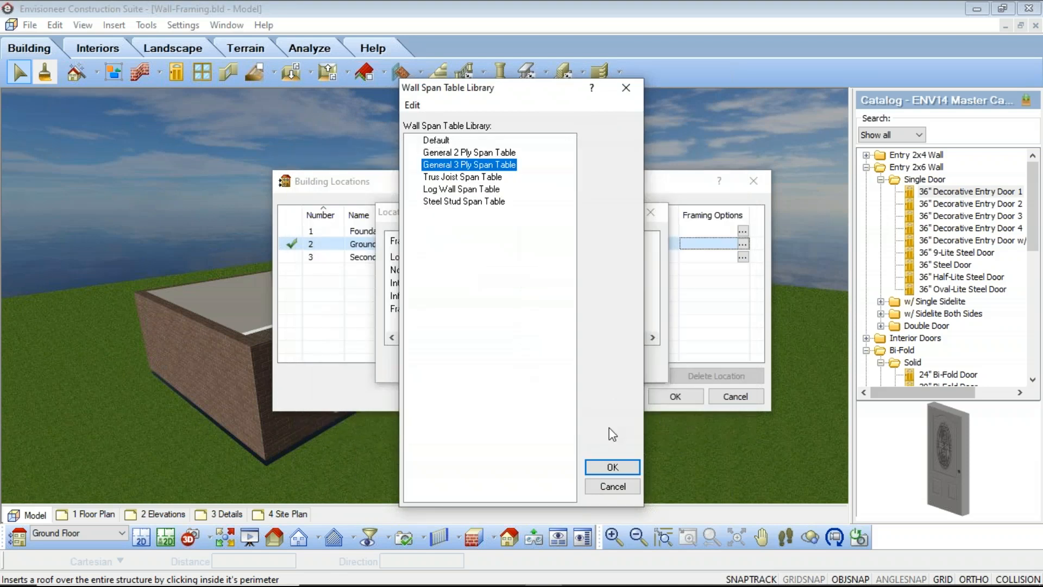
click(611, 487)
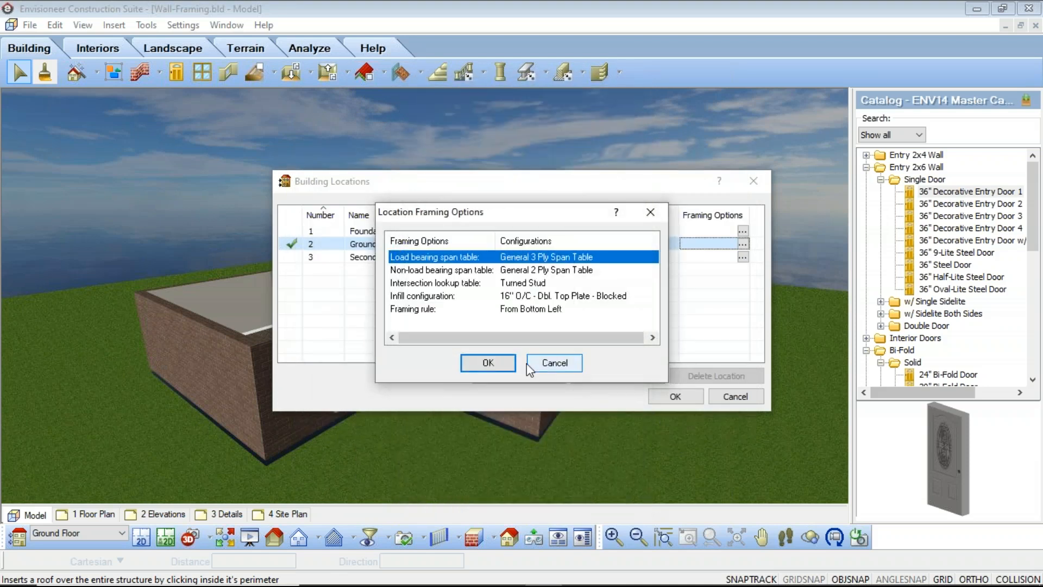
click(525, 295)
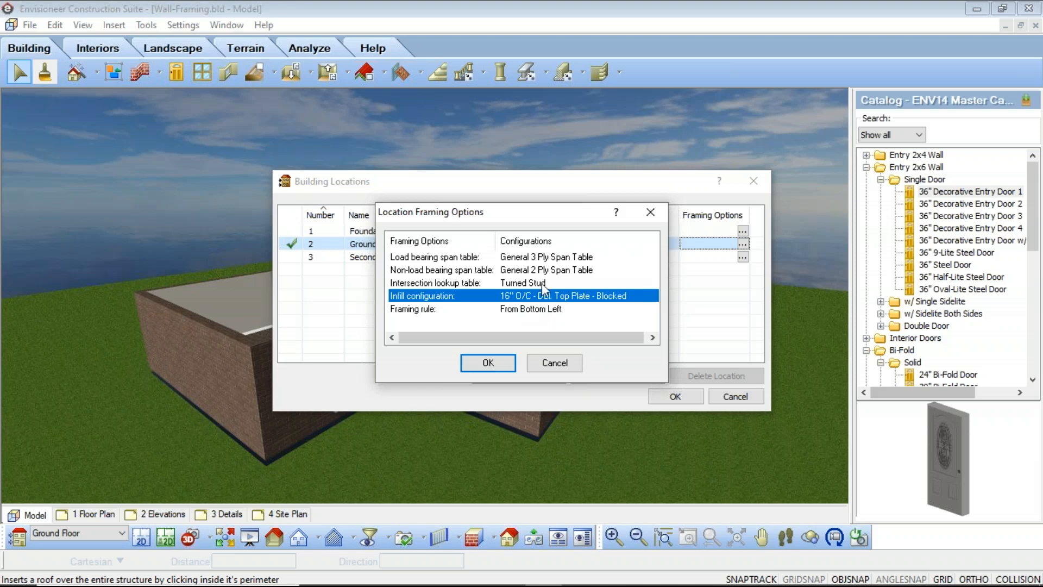
click(1027, 243)
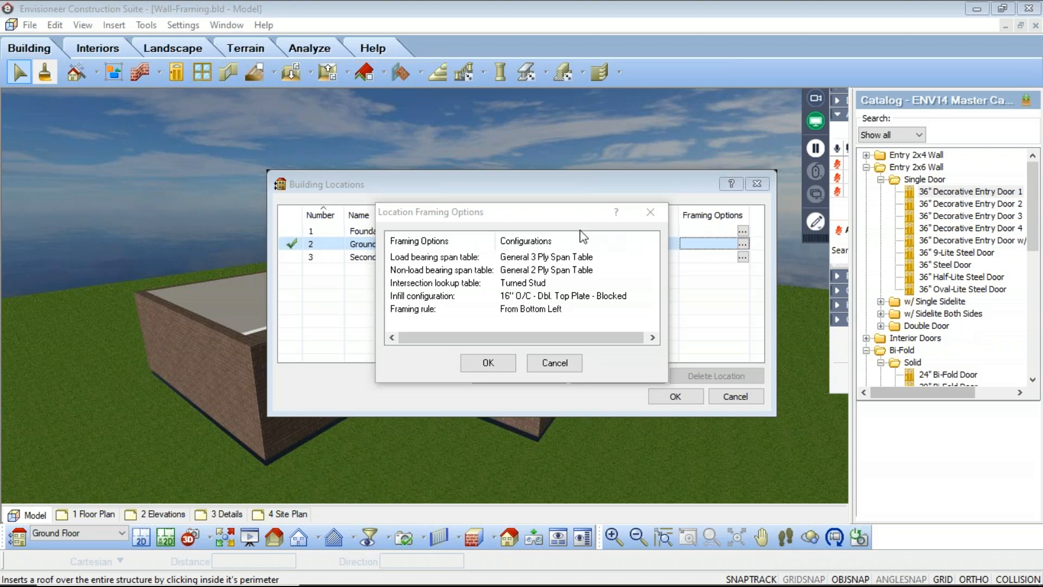
click(523, 213)
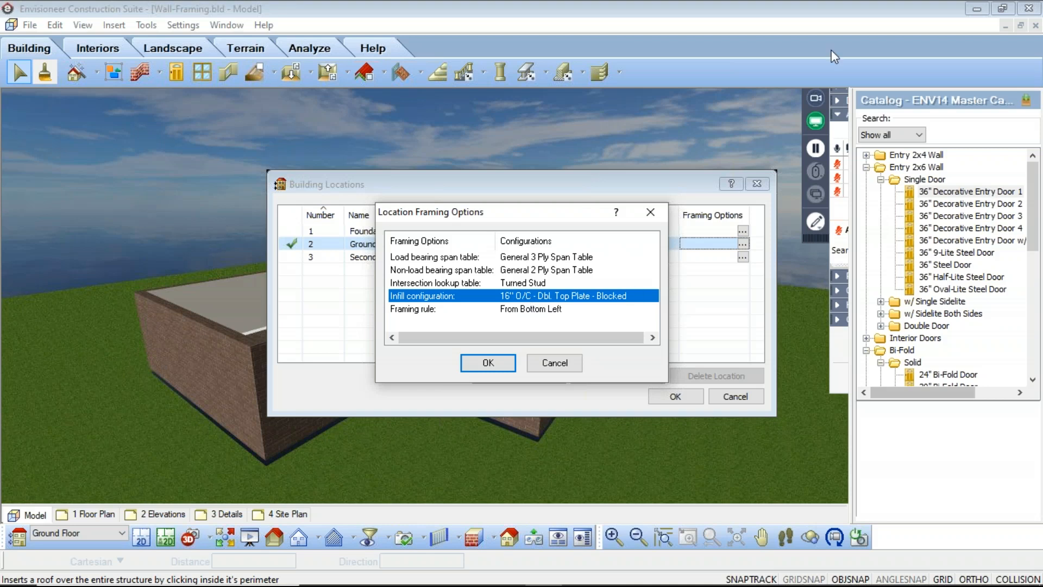
click(814, 46)
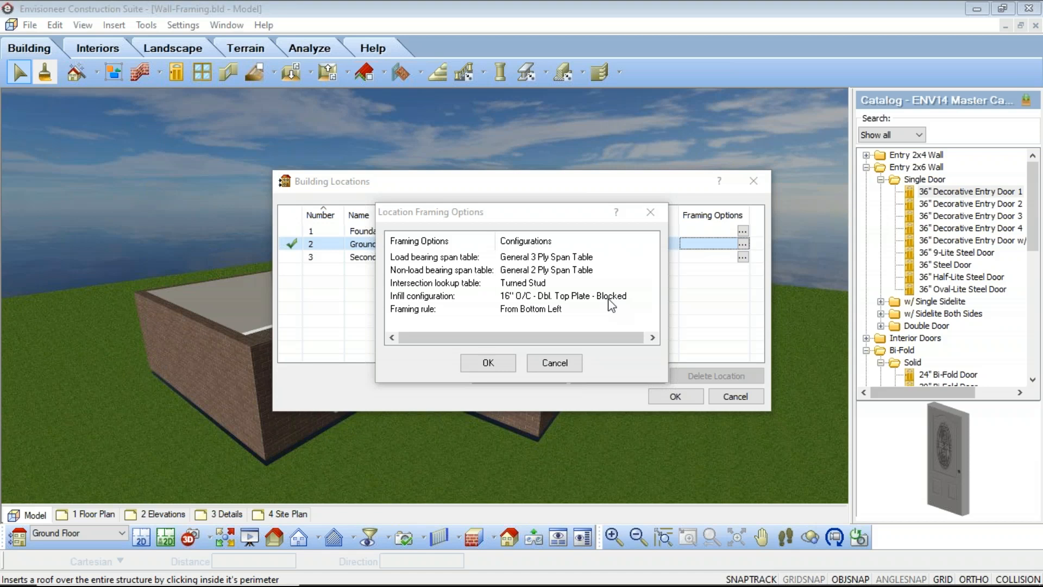
- Open the 16" O/C - Dbl. Top Plate configuration from the Wall Infill Library of the Ground Floor's infill option
click(608, 299)
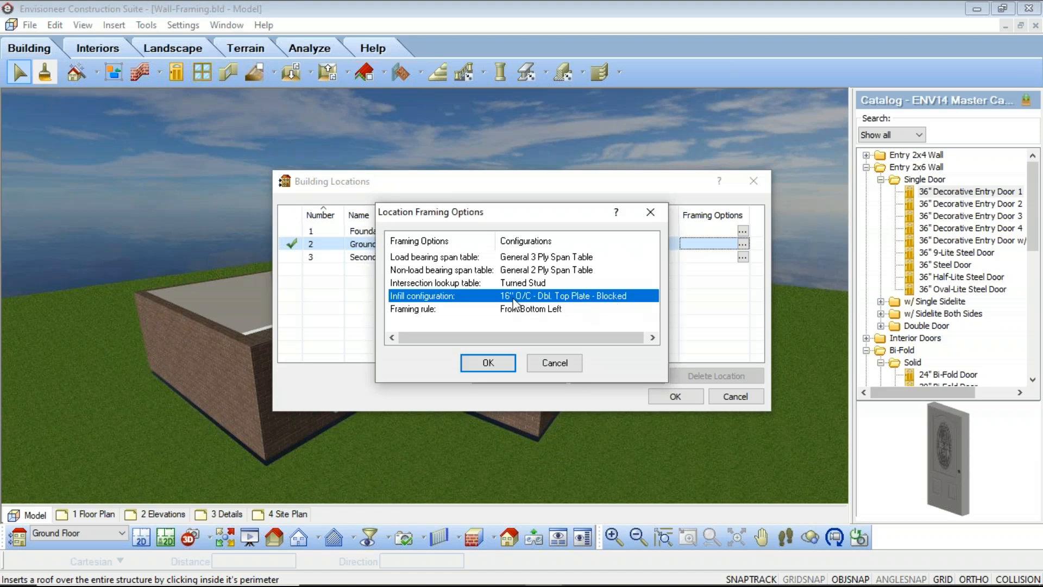
click(655, 296)
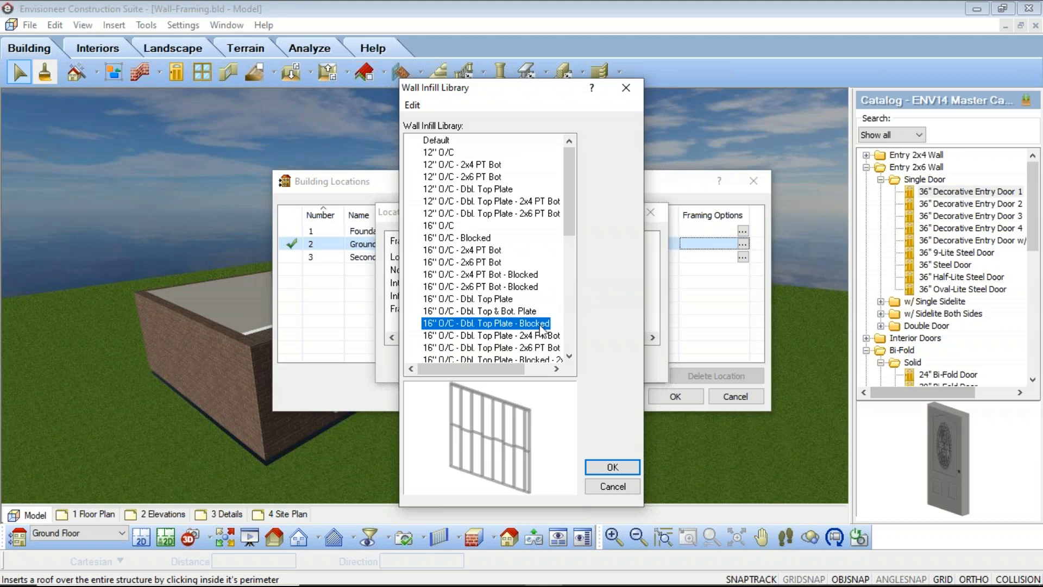
click(497, 300)
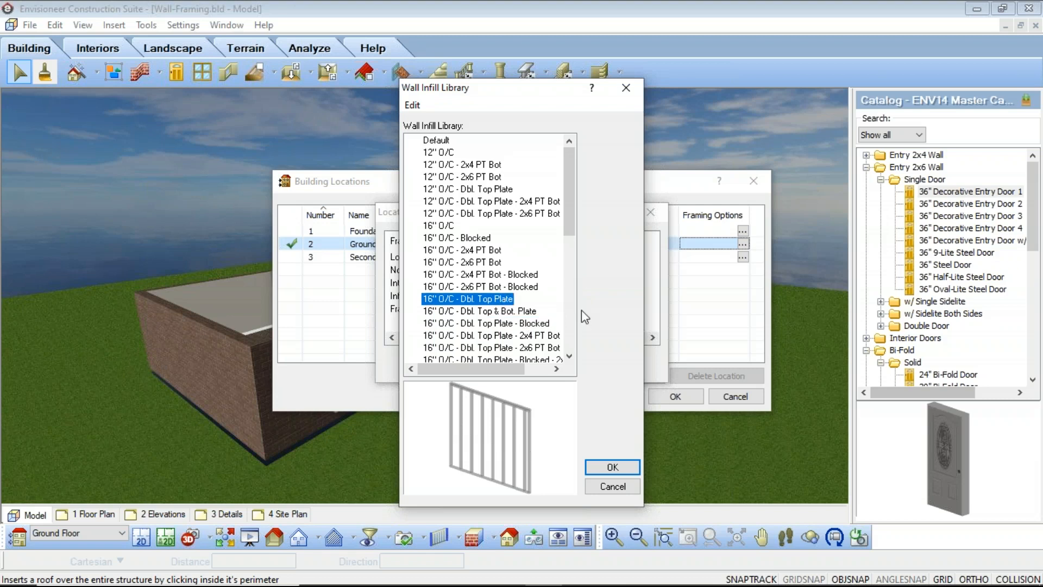
double_click(499, 300)
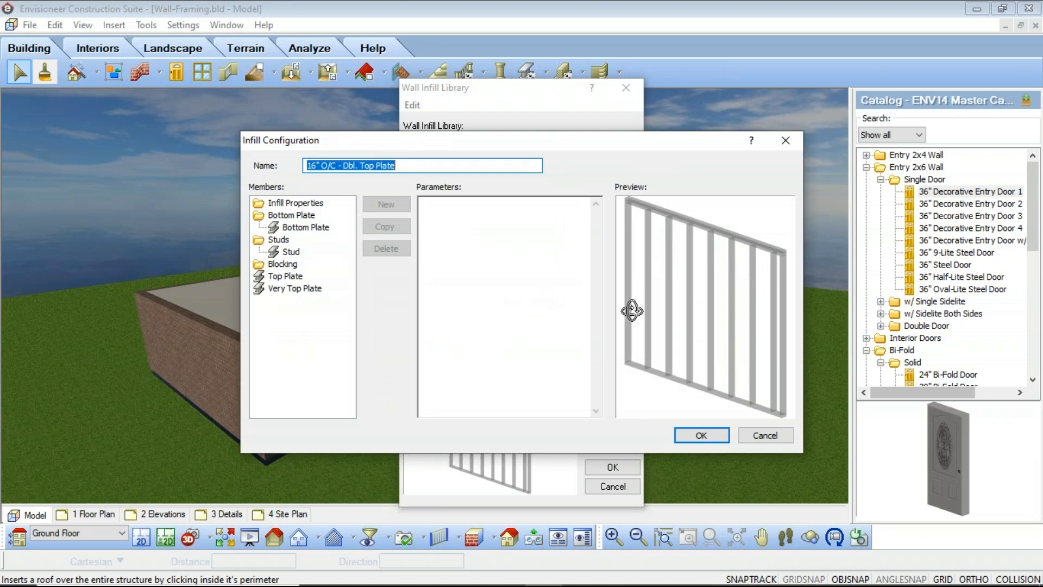
- Examine the infill properties and the bottom plate's parameters in the 16" O/C - Dbl. Top Plate configuration
click(289, 204)
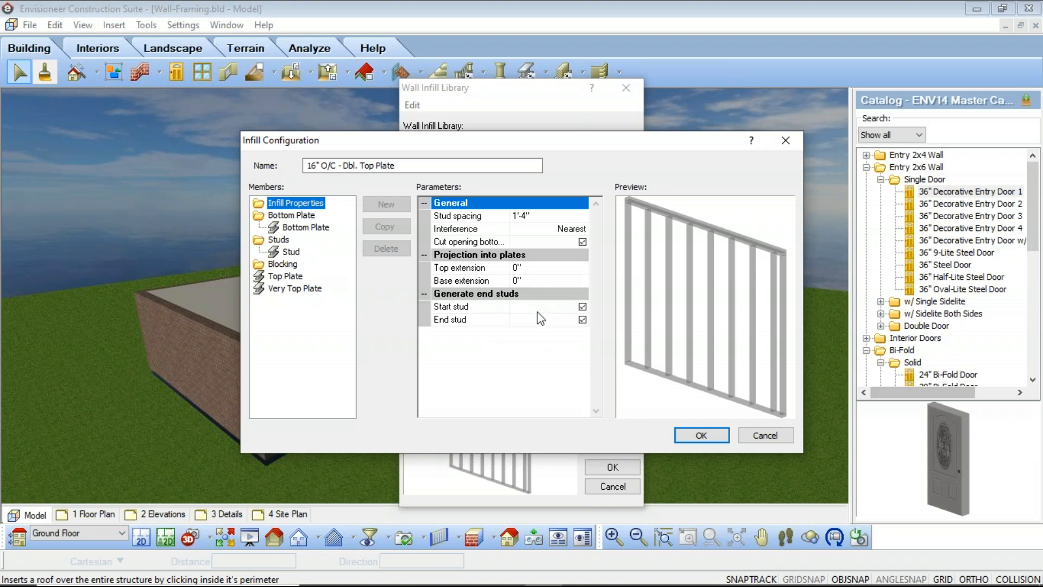
click(292, 216)
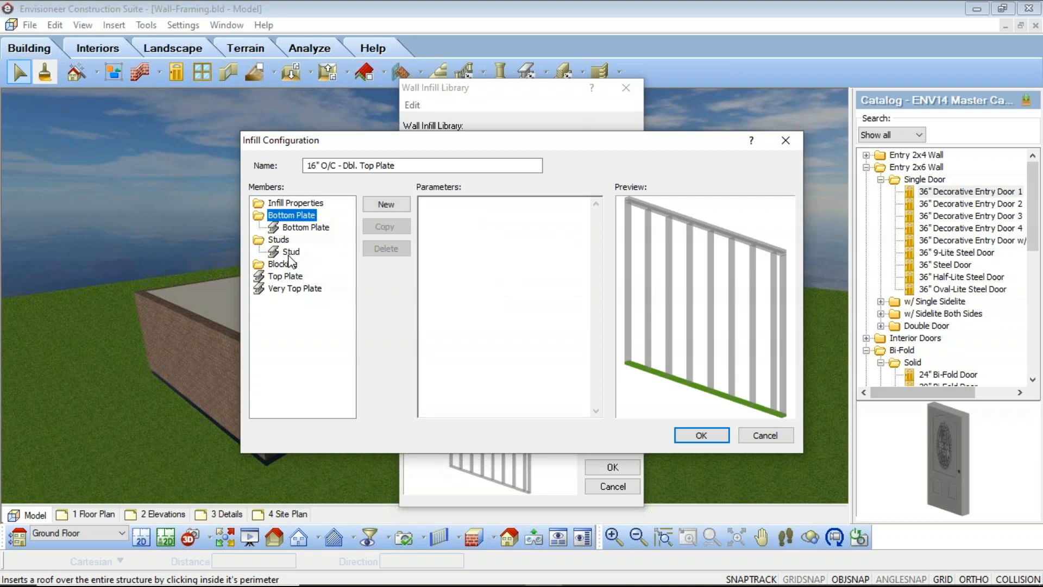
click(302, 228)
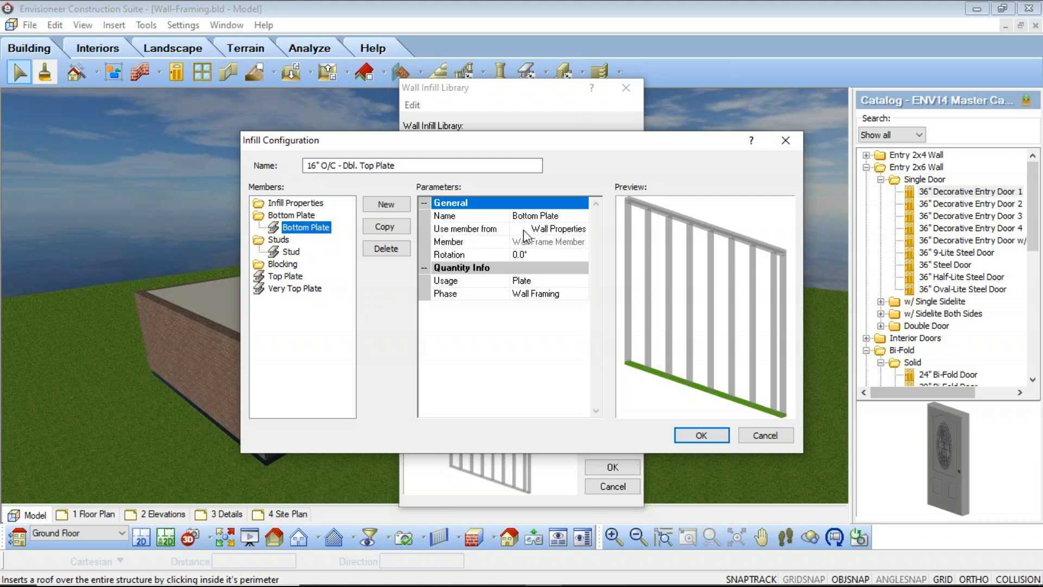
- Try to take the bottom plate's member from the Member Library, selecting 2x6 Treated exterior grade lumber, and cancel the choice
click(584, 232)
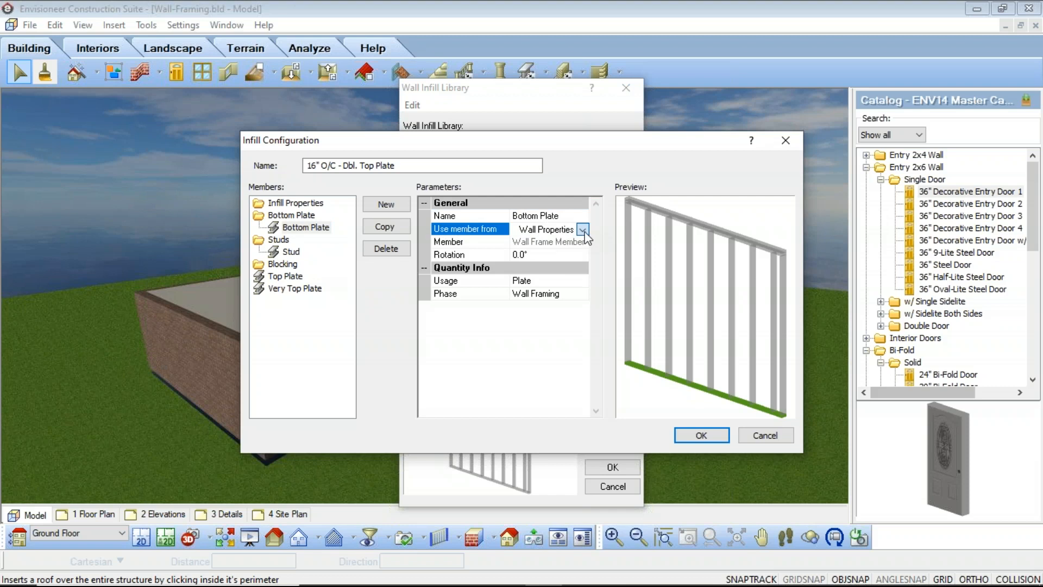
click(583, 230)
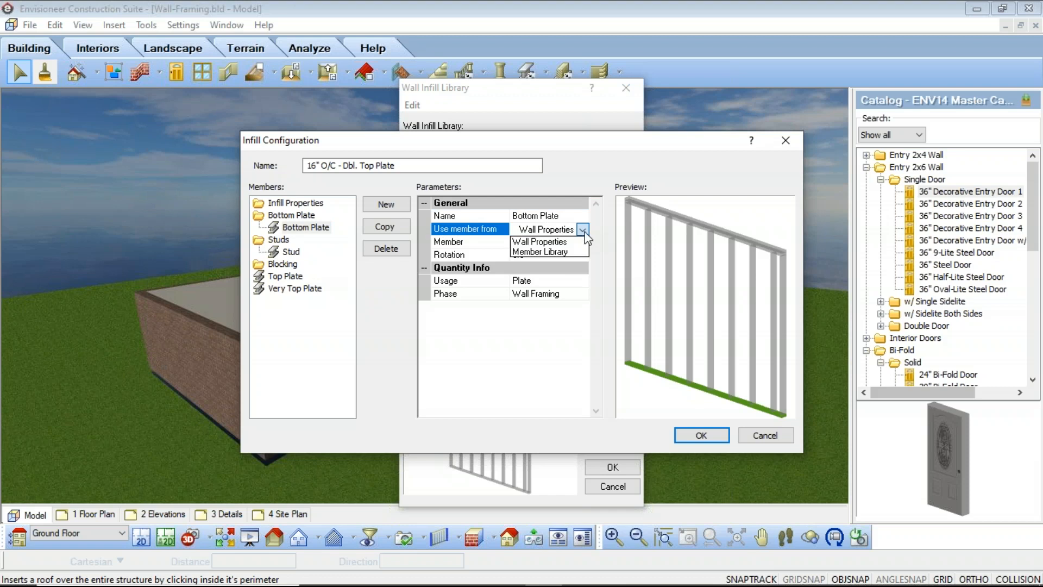
click(543, 252)
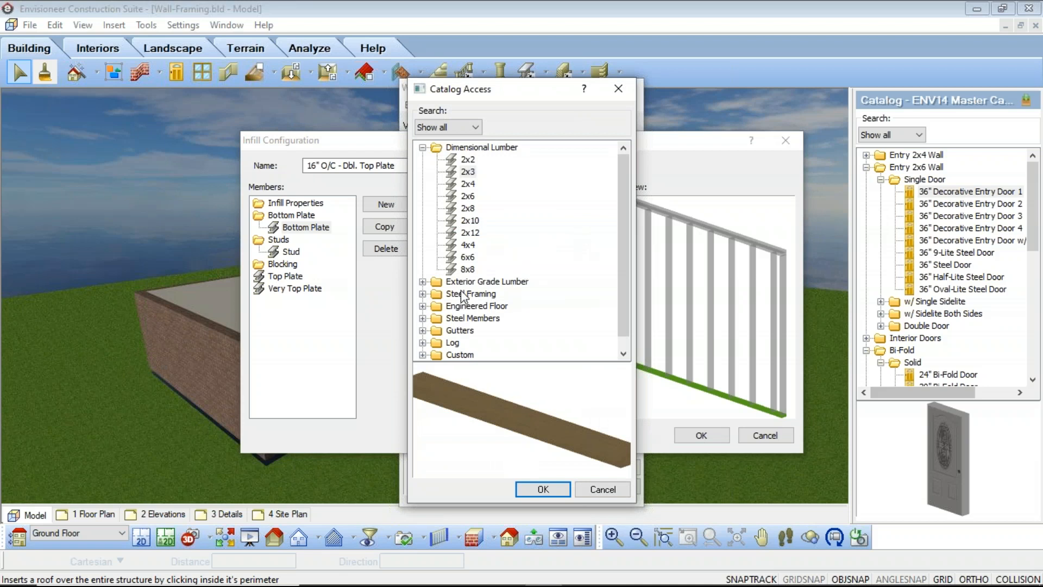
click(422, 282)
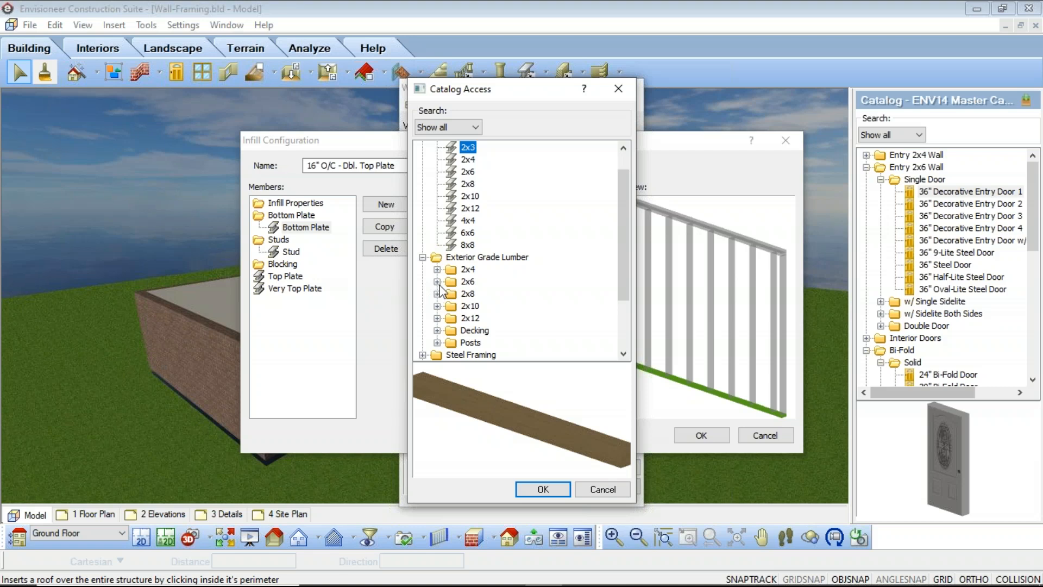
click(437, 282)
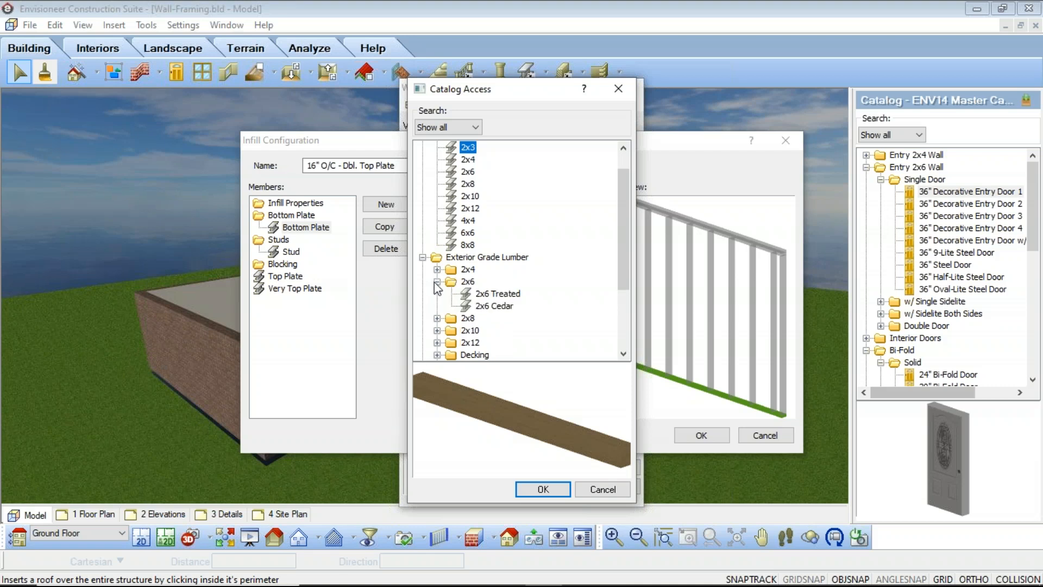
click(499, 294)
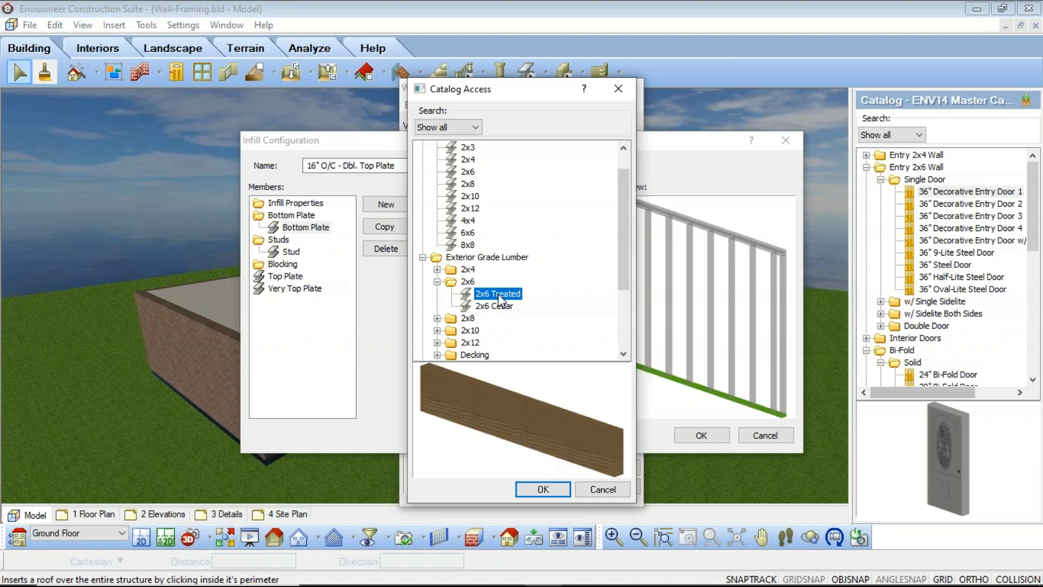
click(603, 489)
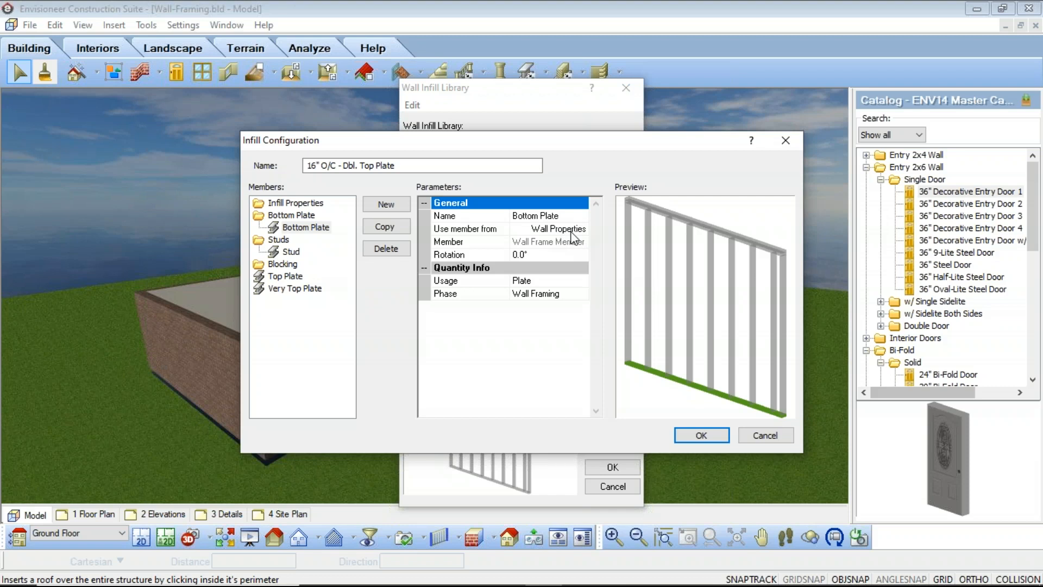
- Inspect the stud member's parameters and show the infill preview with outlined members
click(288, 254)
click(288, 252)
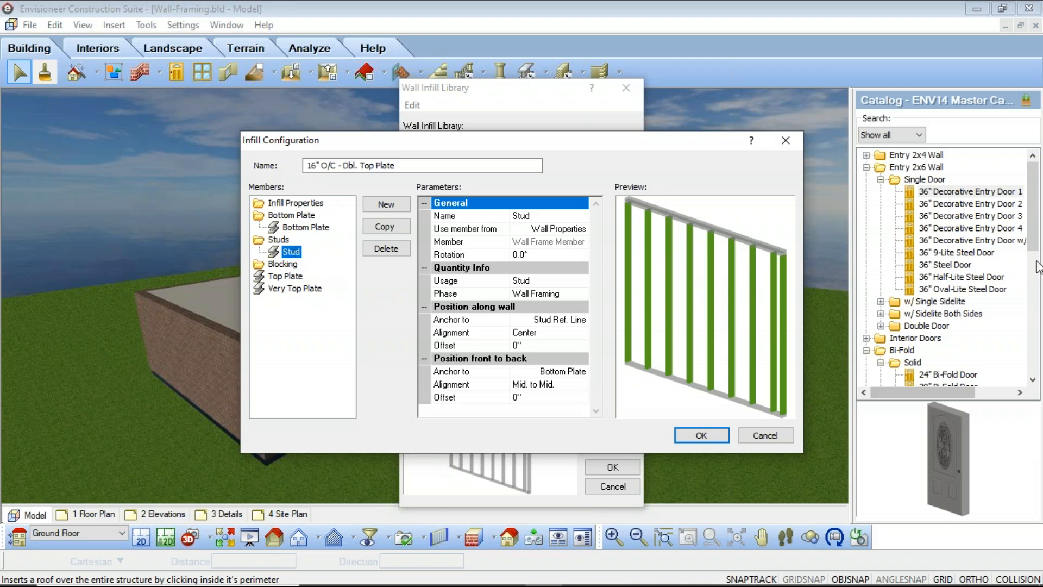
right_click(731, 298)
click(791, 378)
mouse_move(724, 343)
mouse_down()
mouse_move(752, 326)
mouse_move(726, 337)
mouse_up()
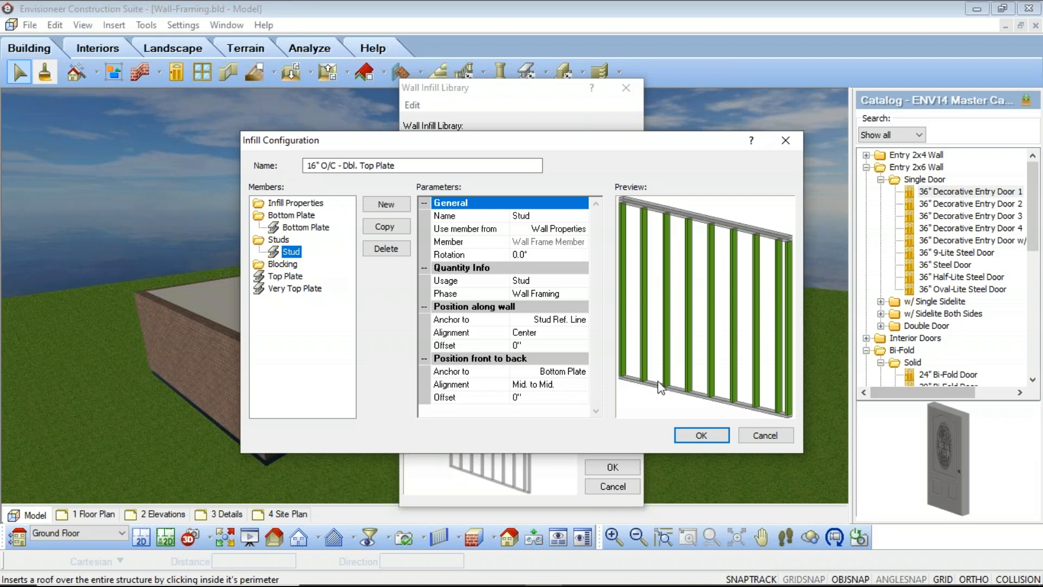
- Set the stud's front to back alignment with the bottom plate to Back to Fnt. and check it in the preview
click(535, 384)
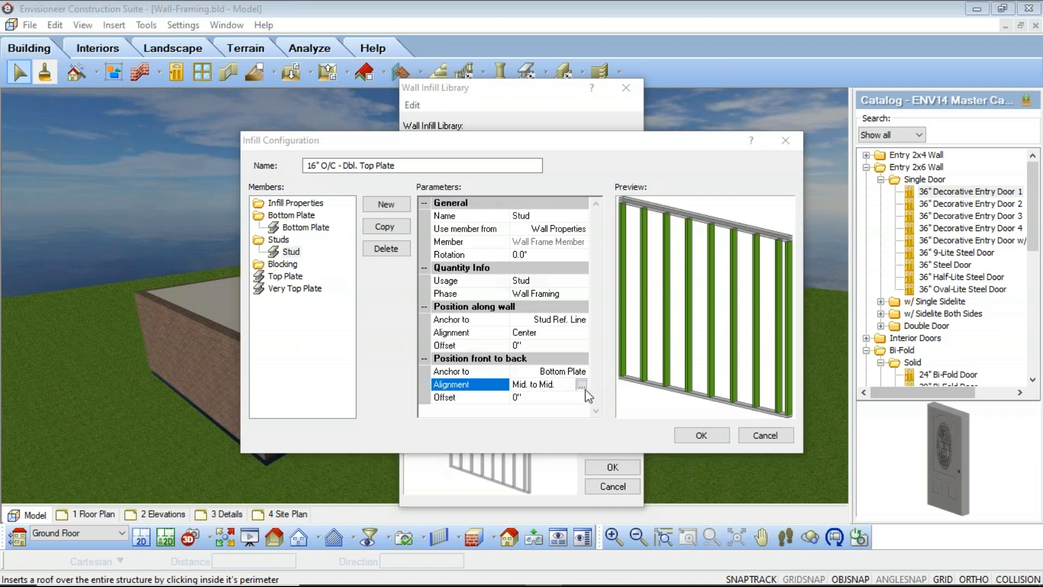
click(585, 389)
drag(520, 338, 477, 338)
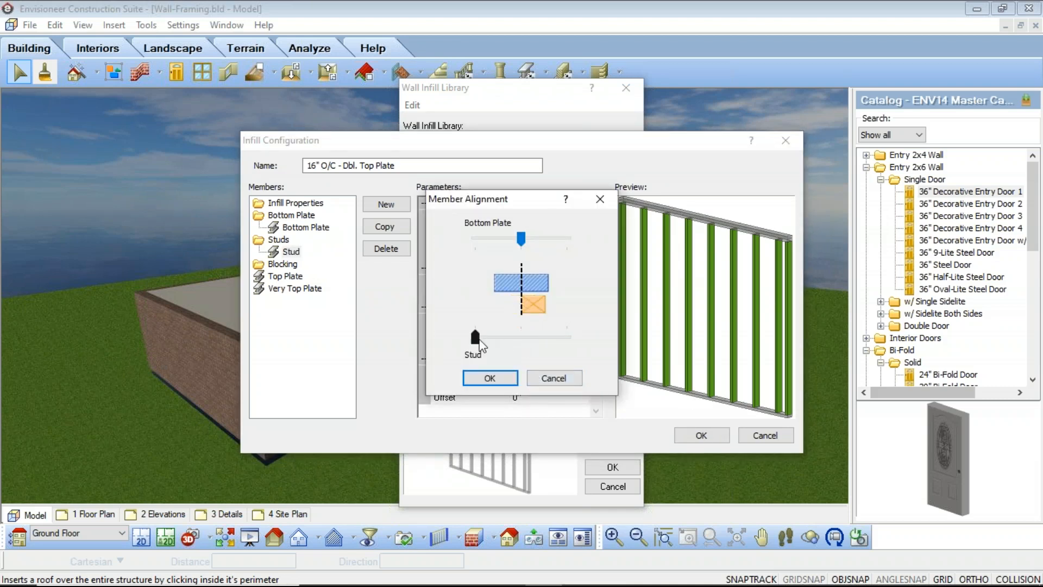
drag(523, 239, 635, 260)
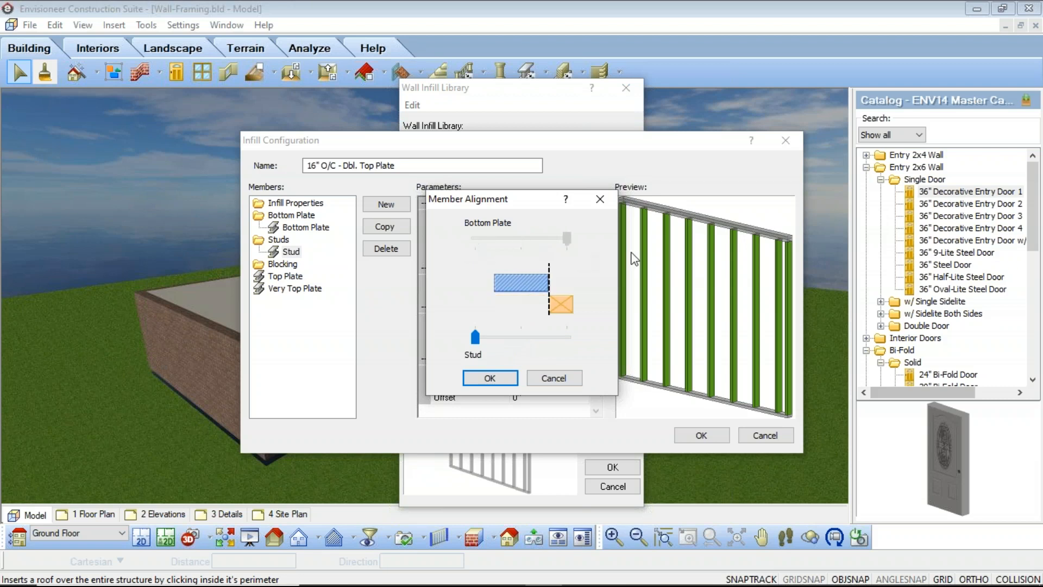
click(489, 378)
drag(702, 375, 677, 381)
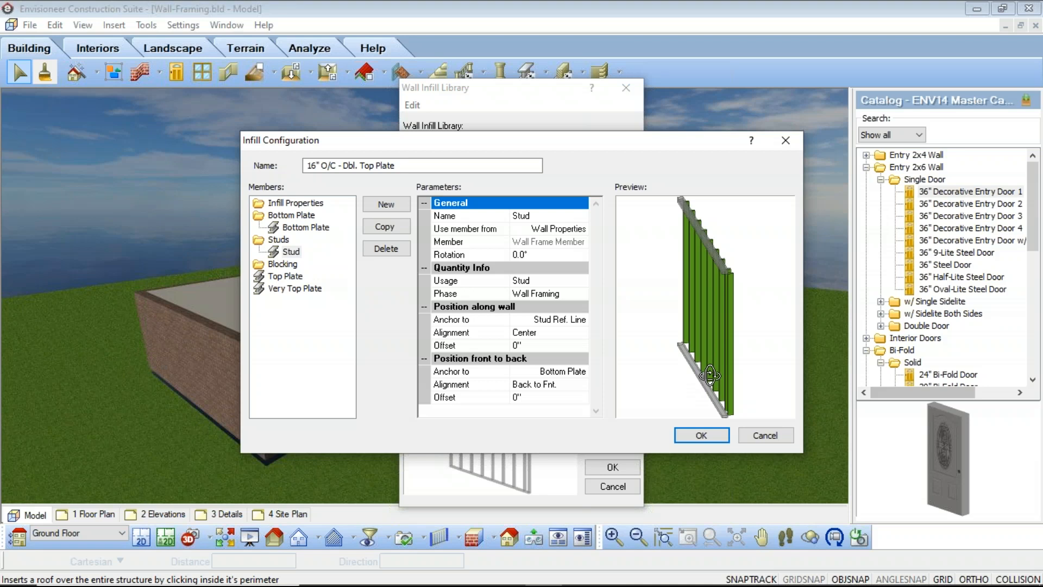
- Return the stud's front to back alignment with the bottom plate to Mid. to Mid
click(546, 384)
click(582, 384)
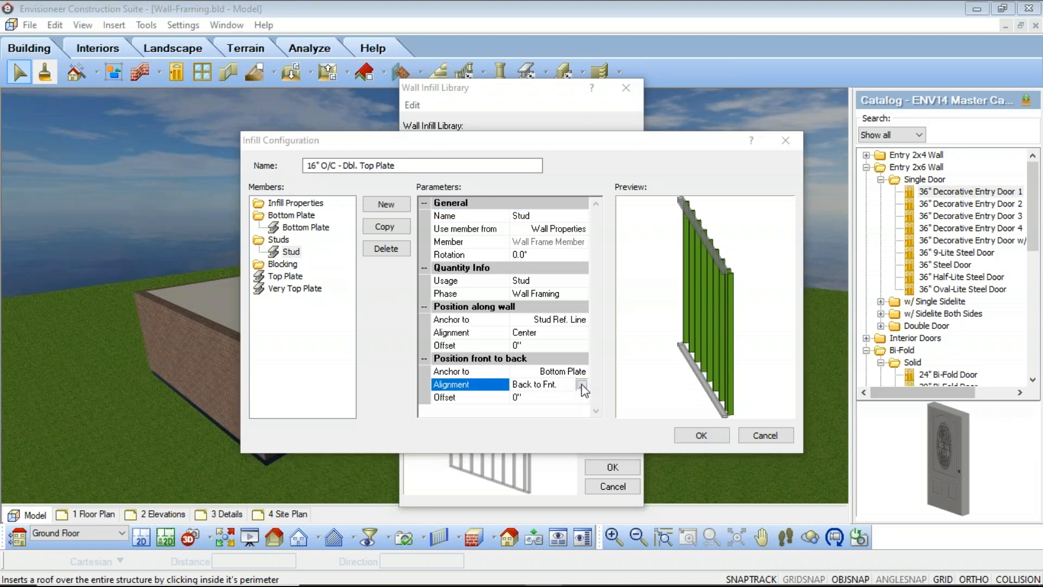
drag(475, 338, 507, 344)
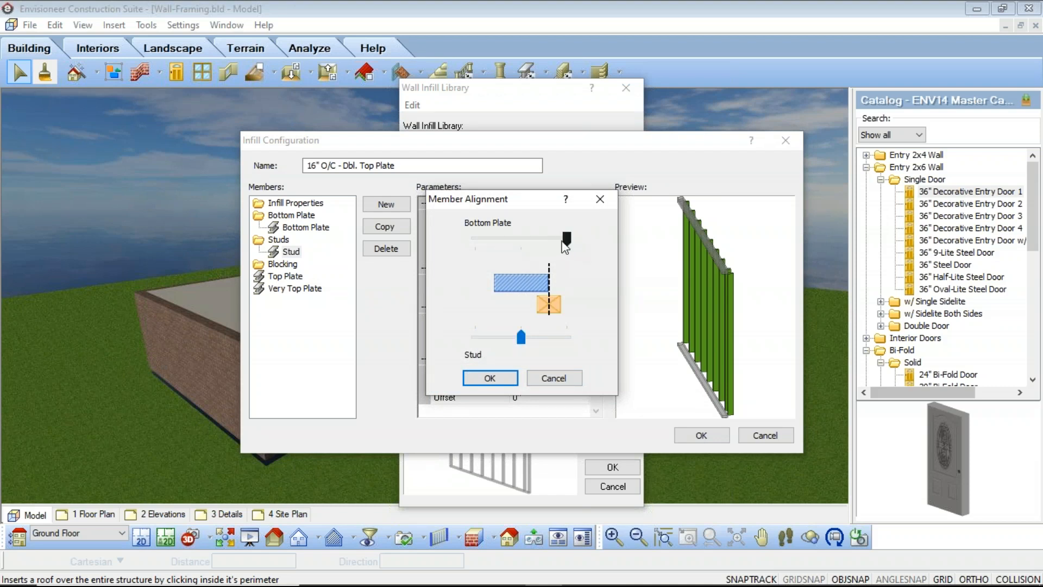
drag(565, 242, 521, 243)
click(489, 377)
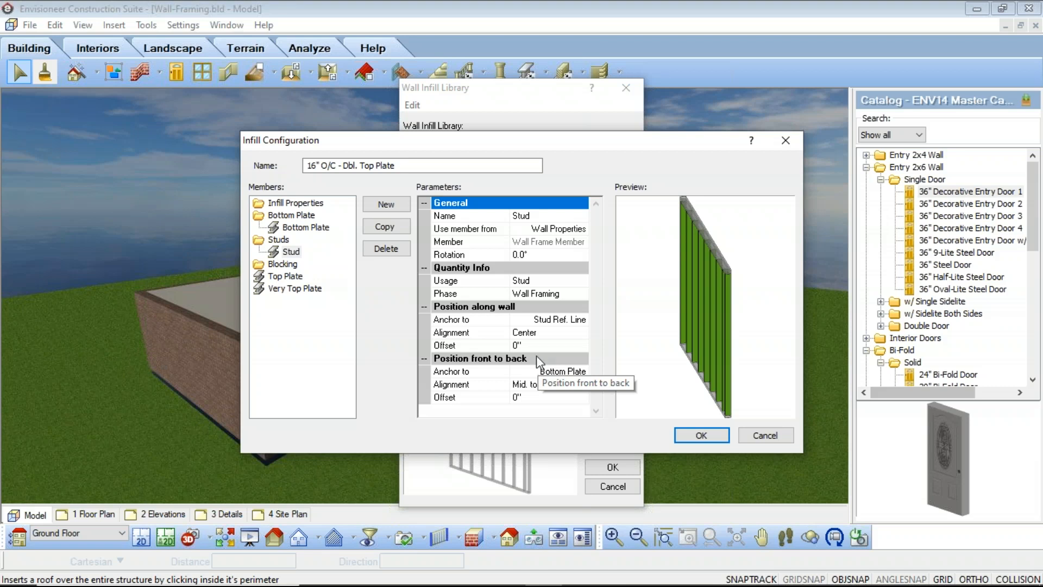
- Examine the infill's Blocking group, Top Plate and Very Top Plate, including their parameters and highlighted preview positions
click(291, 252)
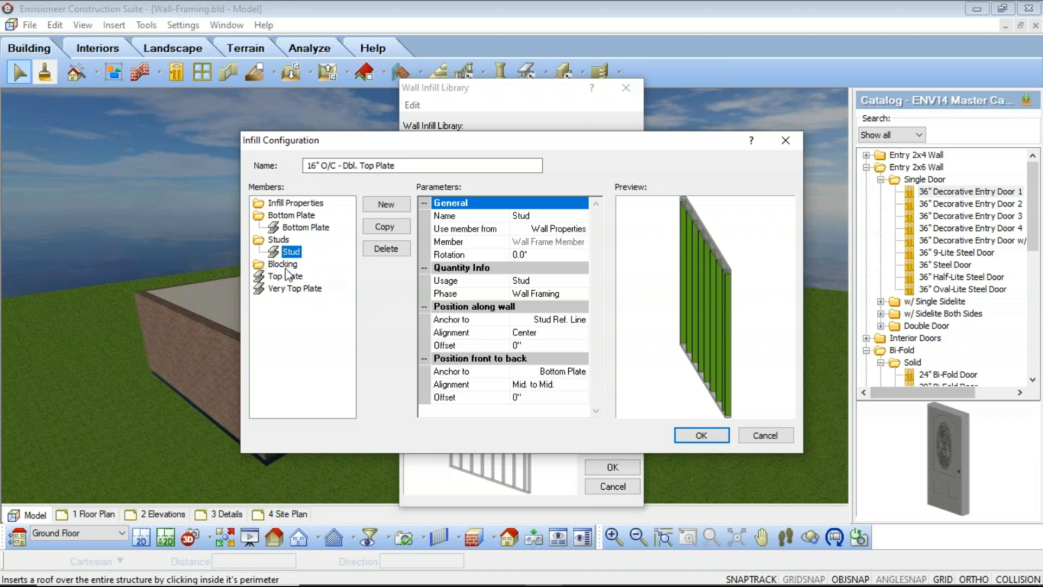
click(287, 268)
drag(664, 350, 693, 345)
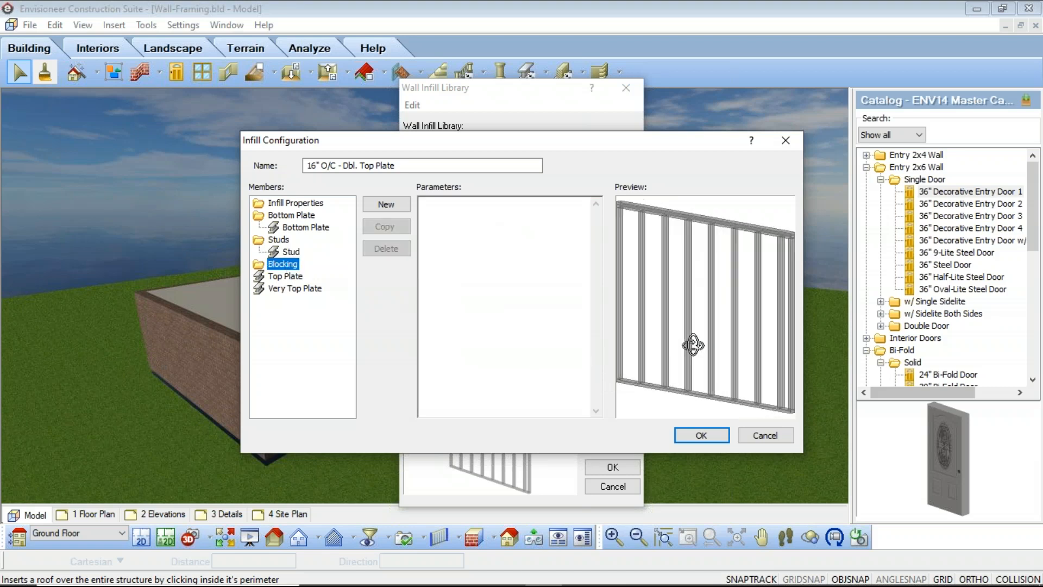
click(295, 278)
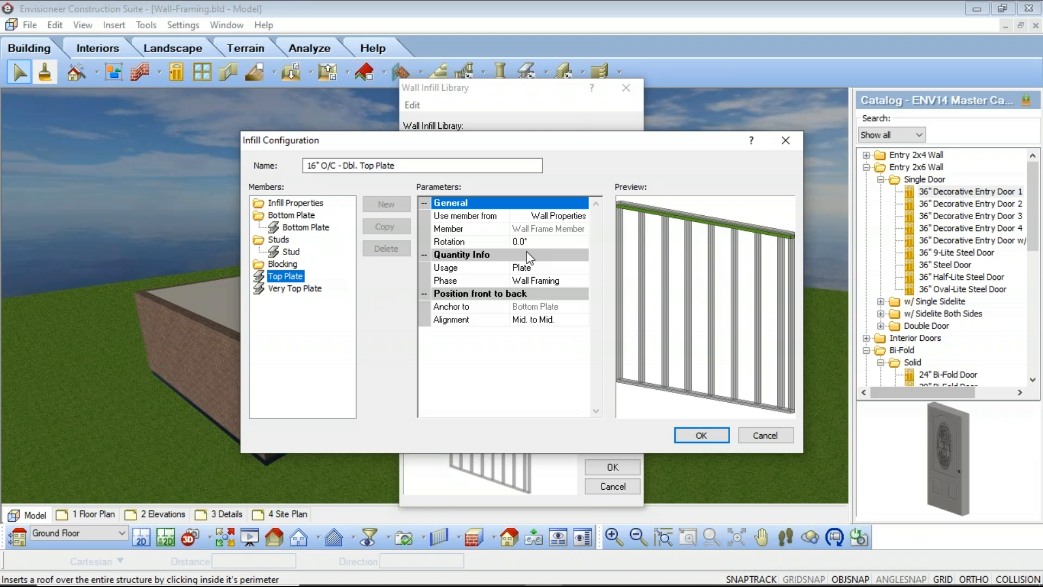
click(291, 289)
click(288, 276)
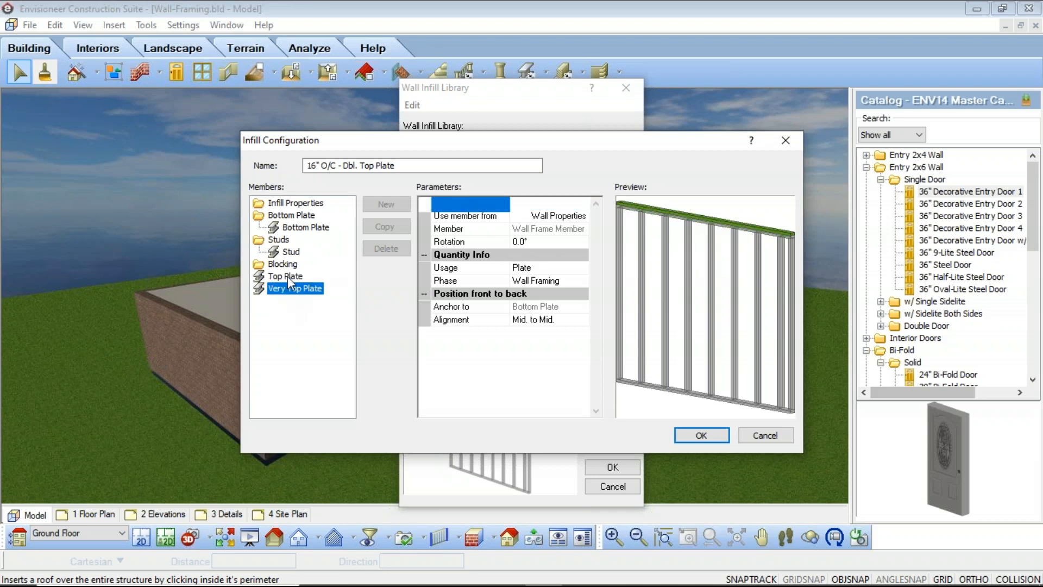
- Add a new member to the infill's Blocking group and name it Blocking
click(289, 265)
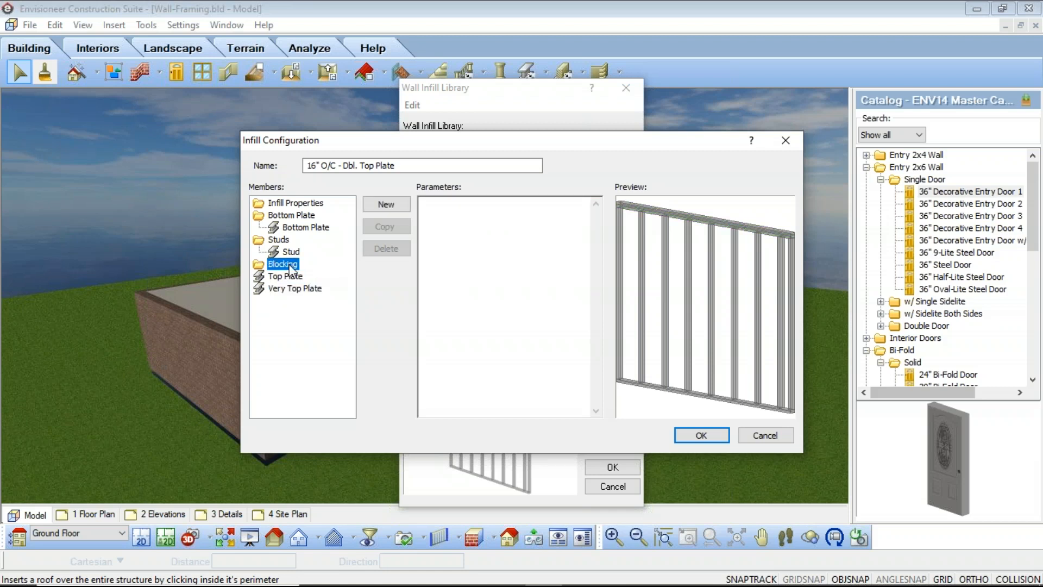
click(395, 207)
click(307, 278)
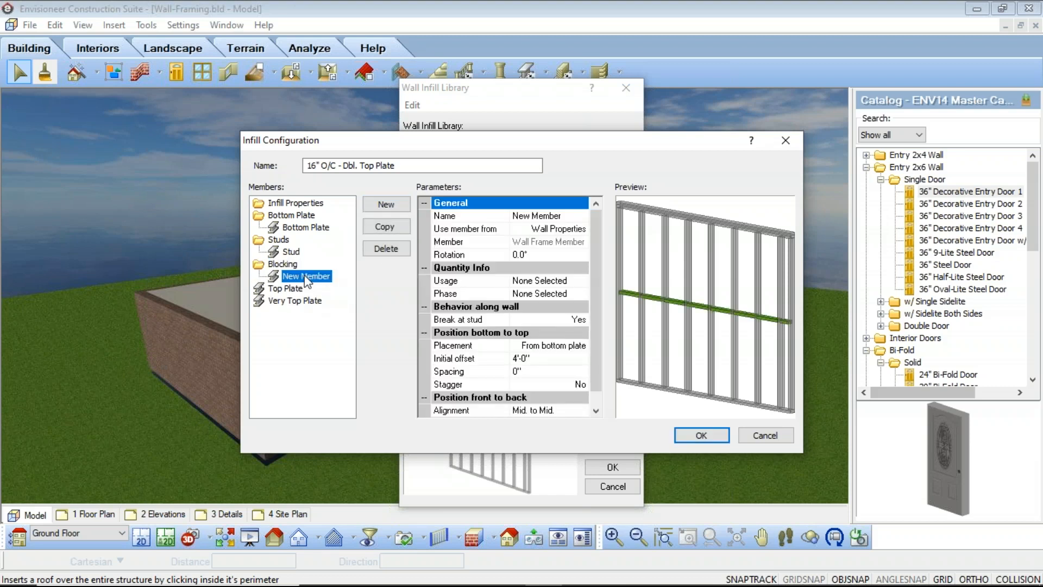
click(559, 216)
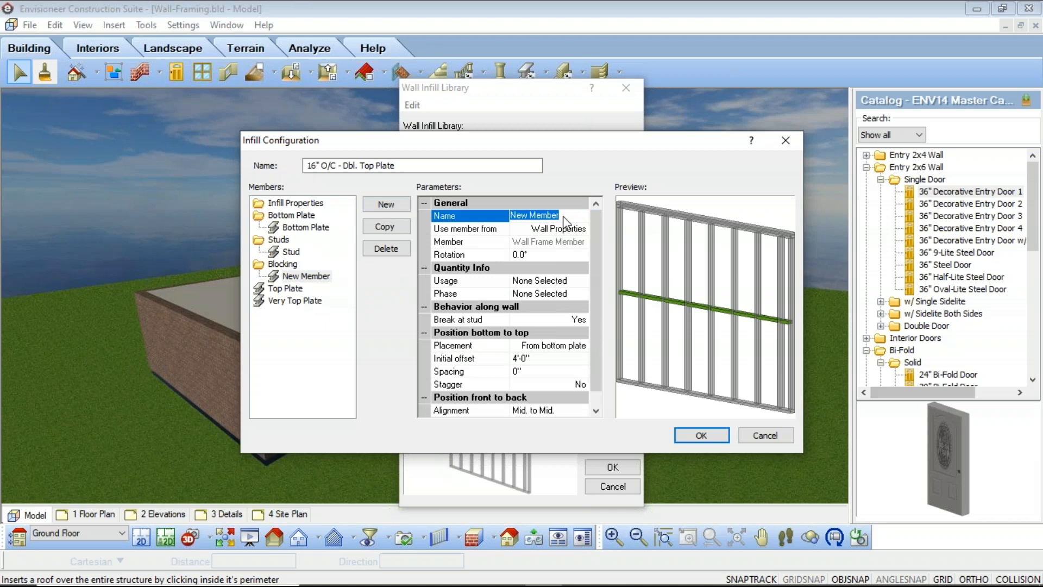
text(Blocking)
click(557, 230)
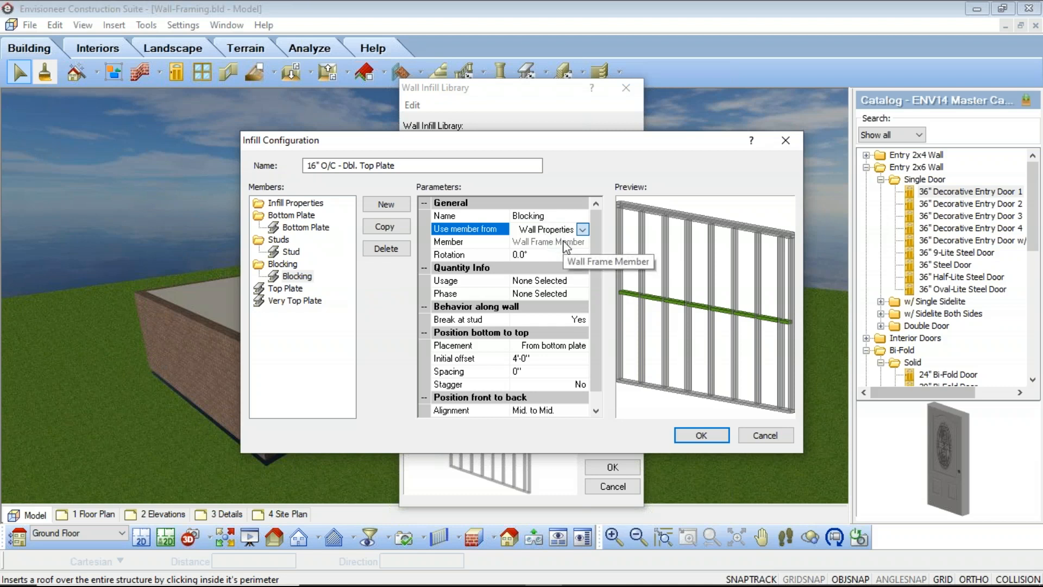
- Set the new Blocking member's quantity usage to Blocking and its phase to Wall Framing
click(508, 280)
click(582, 281)
click(446, 245)
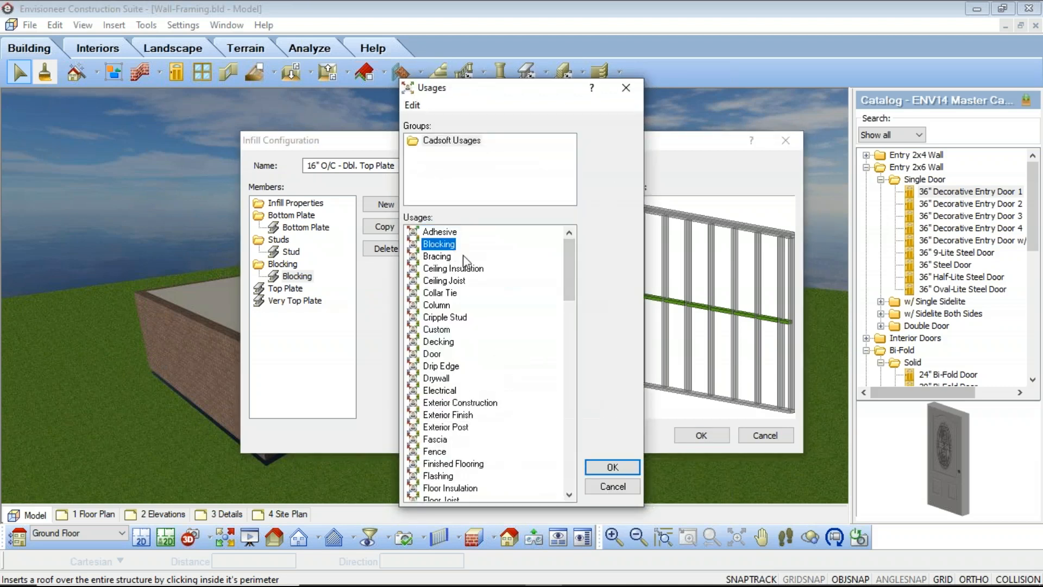
click(608, 468)
click(568, 297)
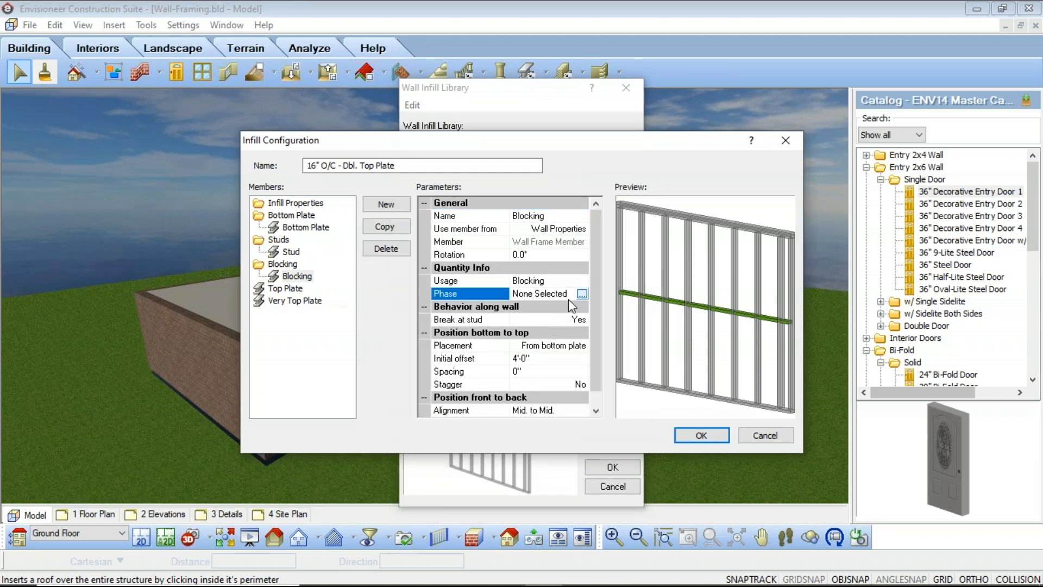
click(581, 294)
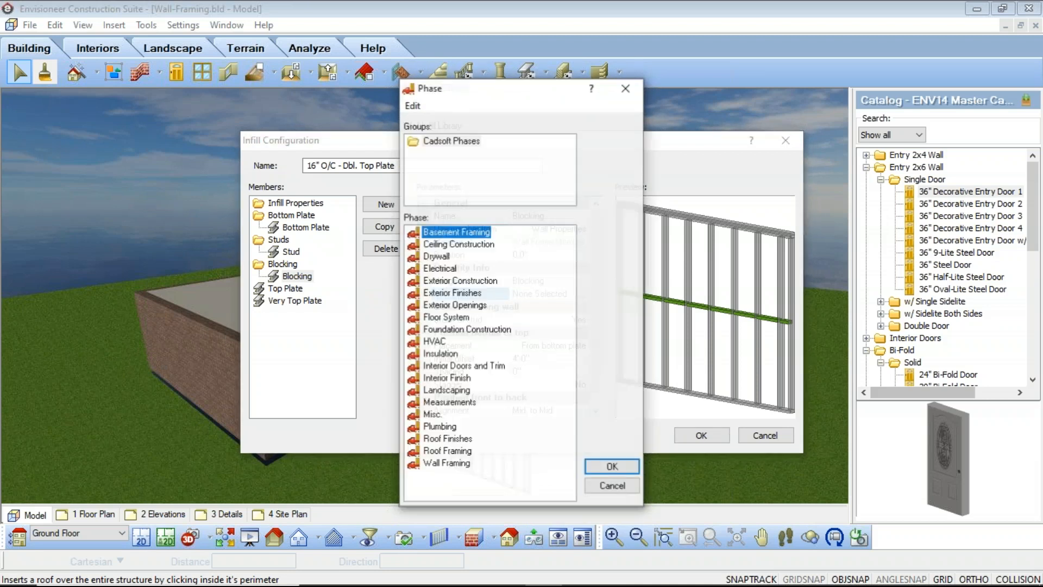
click(455, 464)
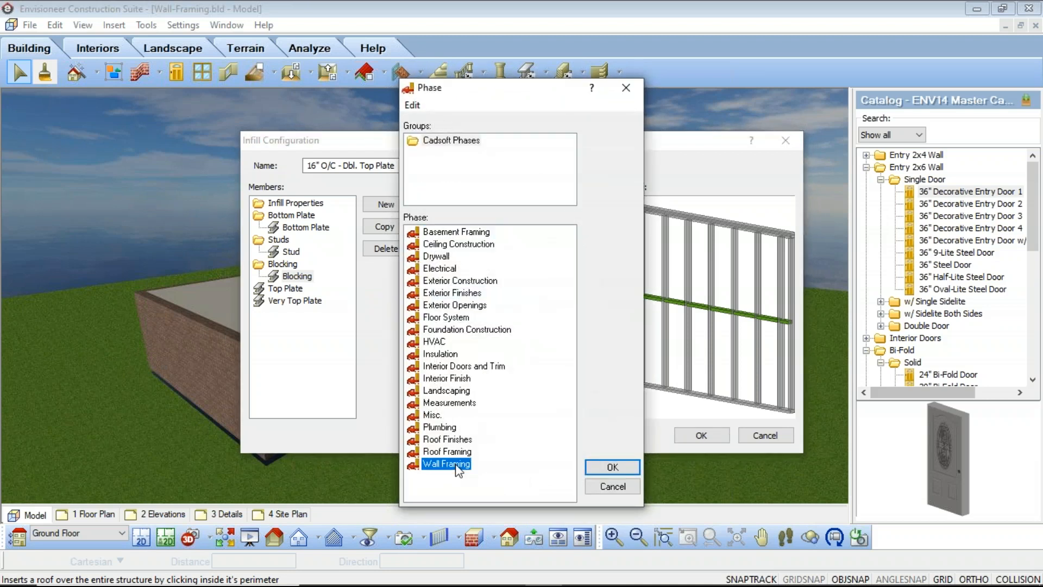
click(612, 469)
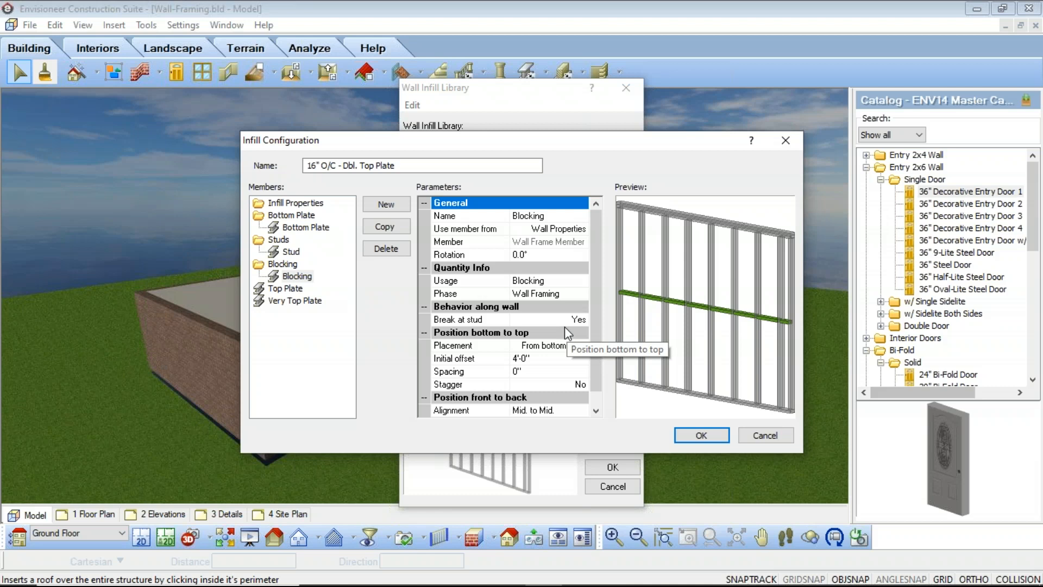
- Set the Blocking member's Stagger to Yes and check the staggered pieces and front to back parameters in the preview
drag(733, 327, 704, 329)
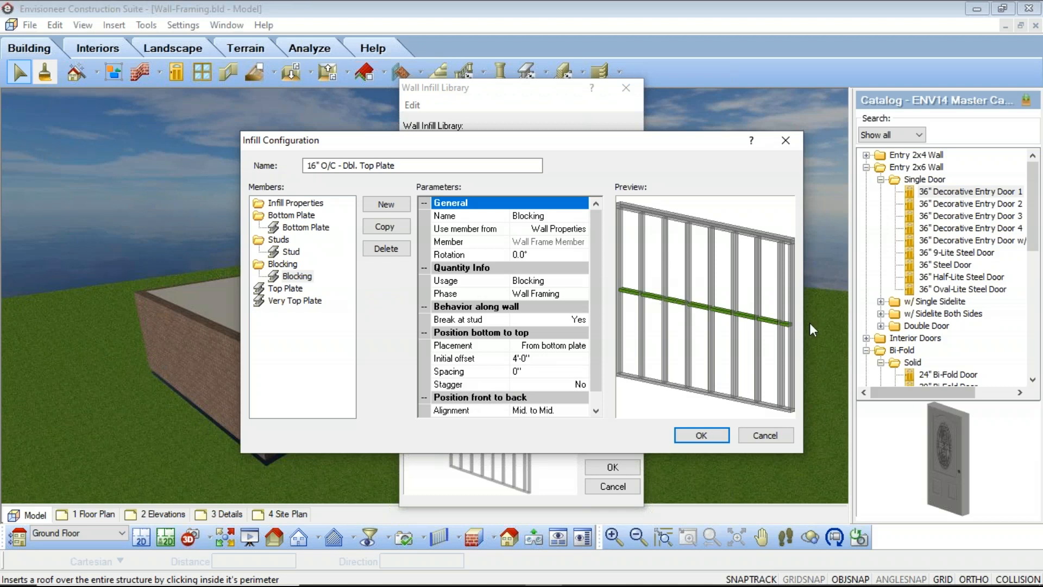
click(576, 384)
click(582, 384)
click(525, 402)
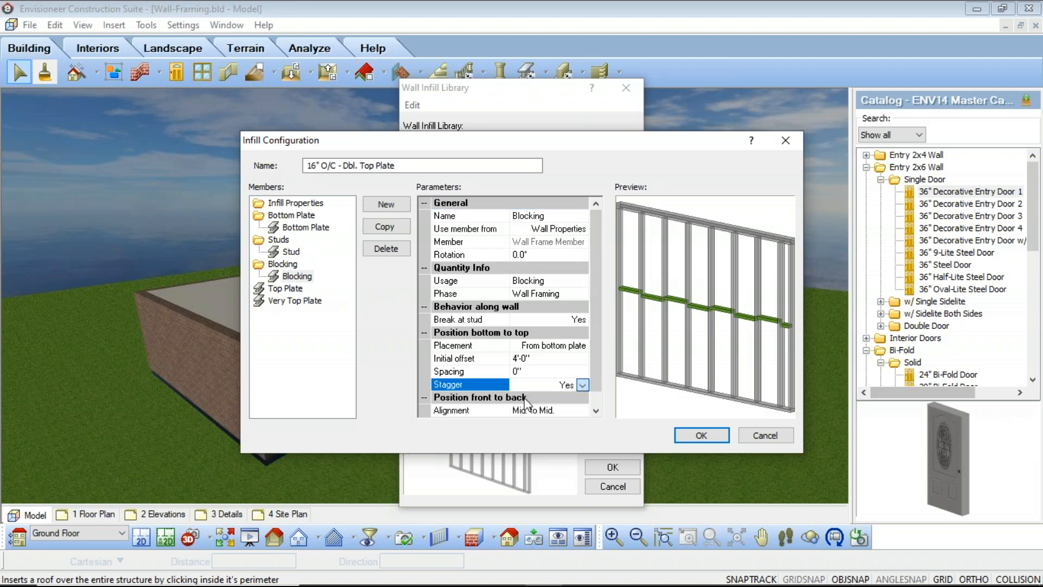
mouse_move(728, 328)
mouse_down()
mouse_move(735, 315)
mouse_move(750, 335)
mouse_move(742, 330)
mouse_up()
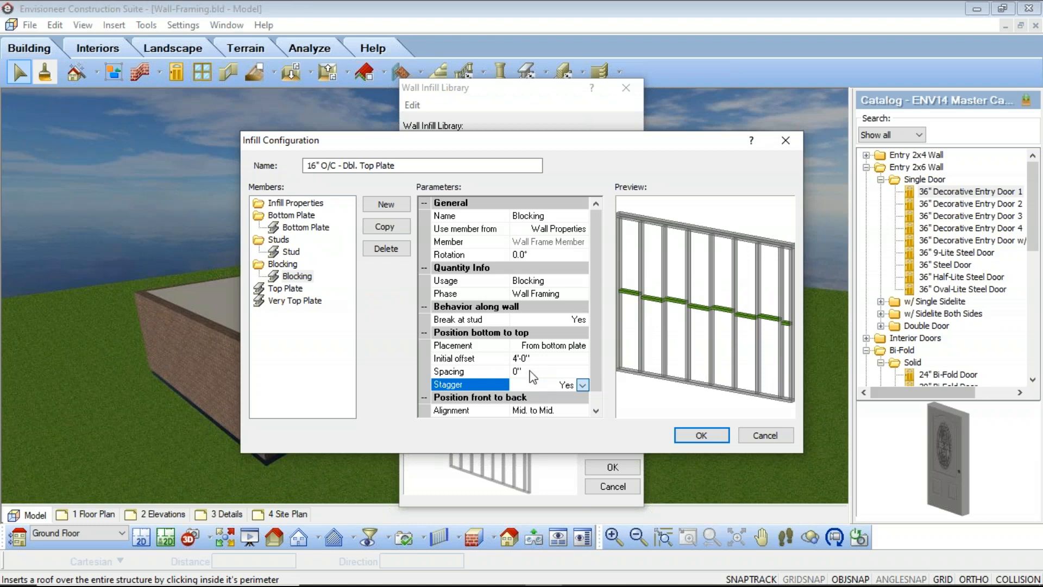
scroll(530, 372, down, 1)
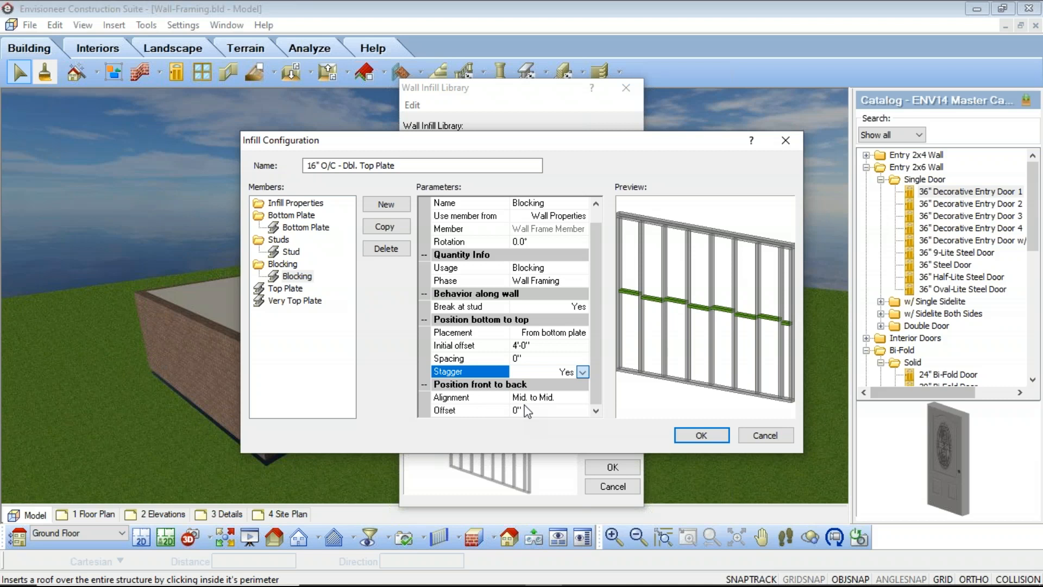
- Discard the infill configuration edits and assign 16" O/C - Dbl. Top Plate as the Ground Floor's infill configuration
click(765, 435)
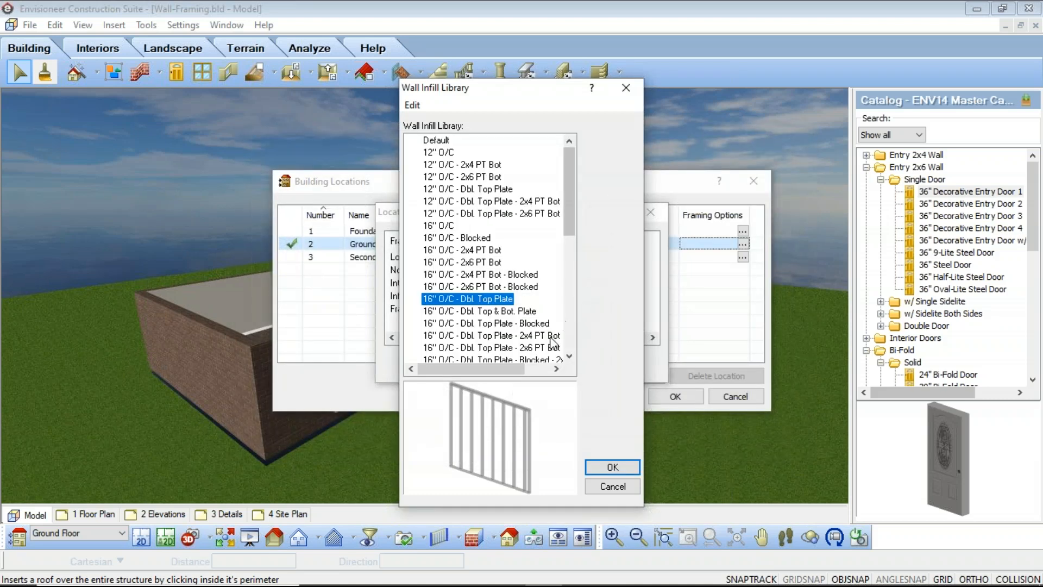
click(594, 467)
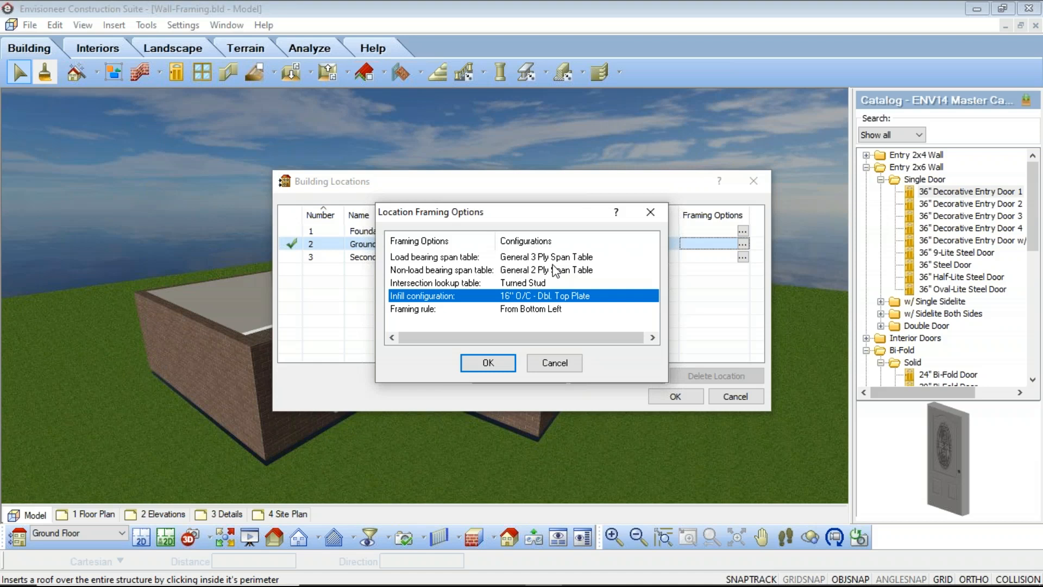
- Check the available intersection lookup tables and keep Turned Stud for the Ground Floor
click(555, 283)
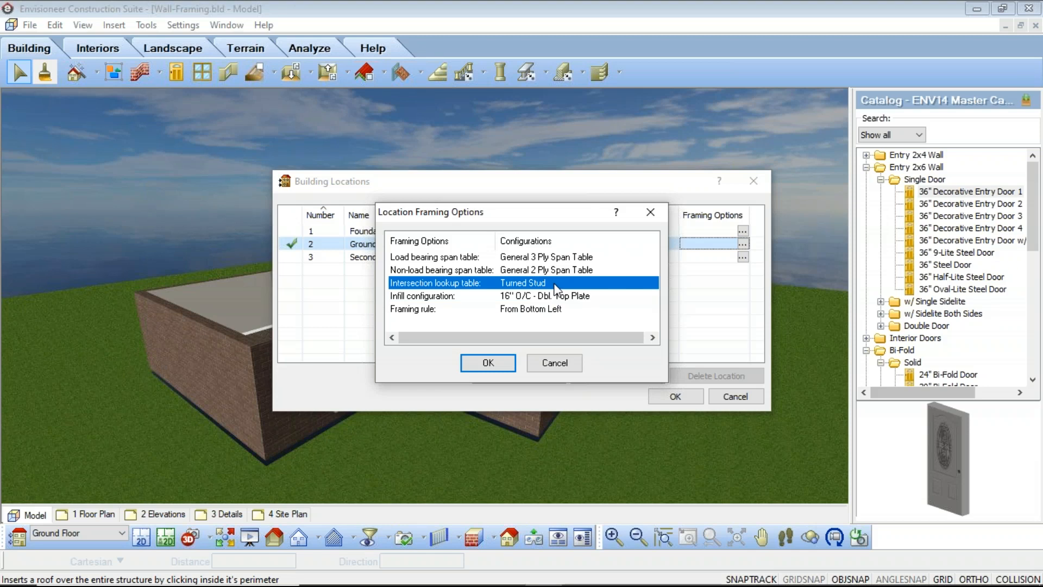
double_click(557, 288)
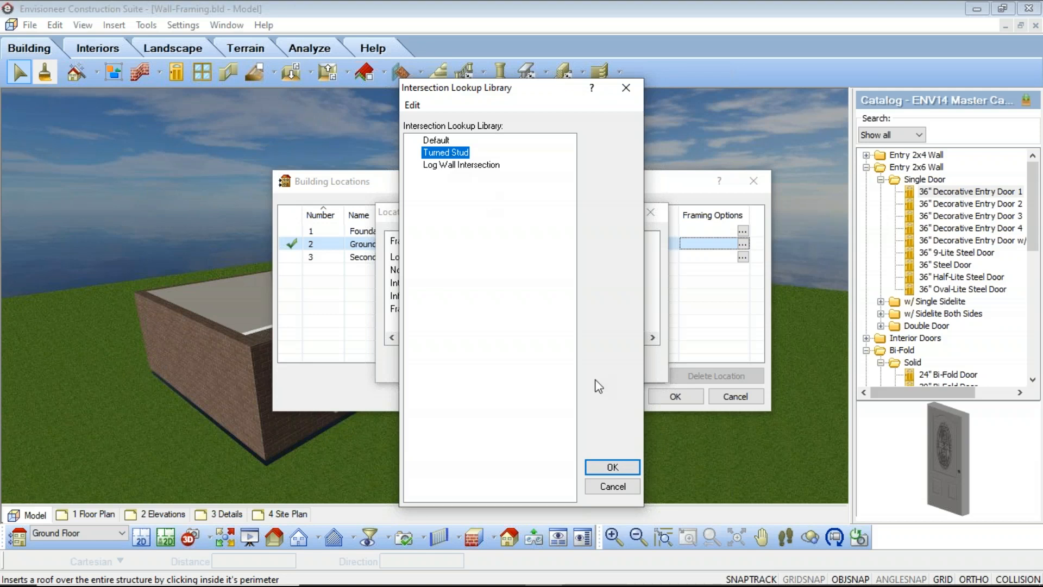
click(612, 467)
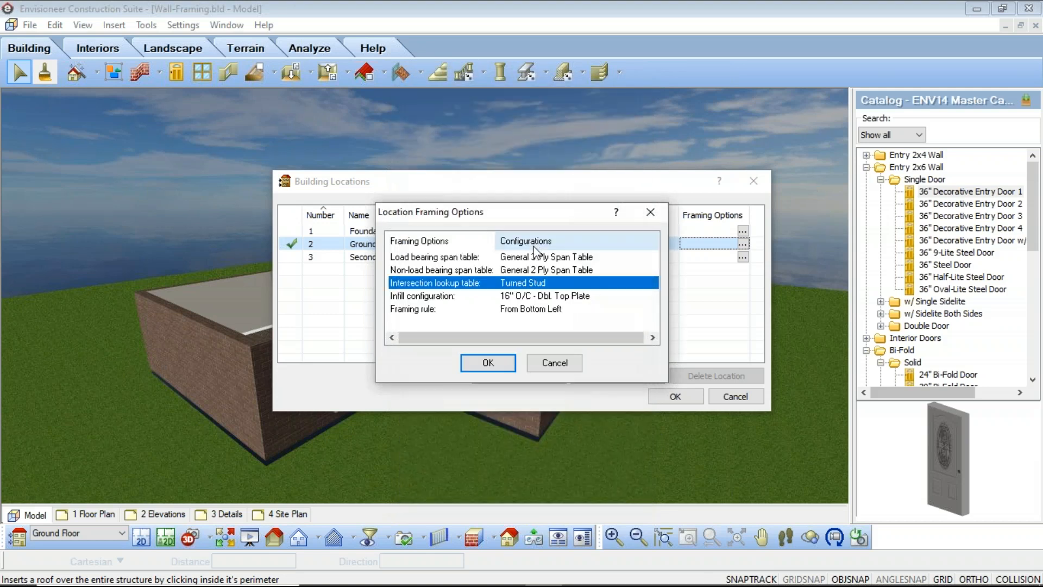
- Review the framing rule choices, keep From Bottom Left, and accept the Ground Floor's framing options and building locations
click(538, 308)
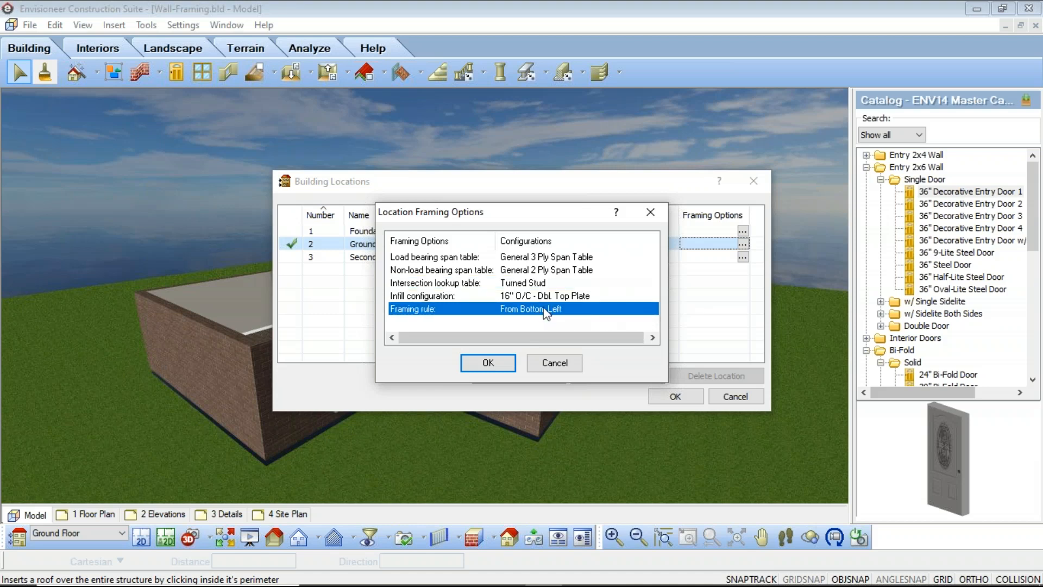
click(555, 316)
click(643, 310)
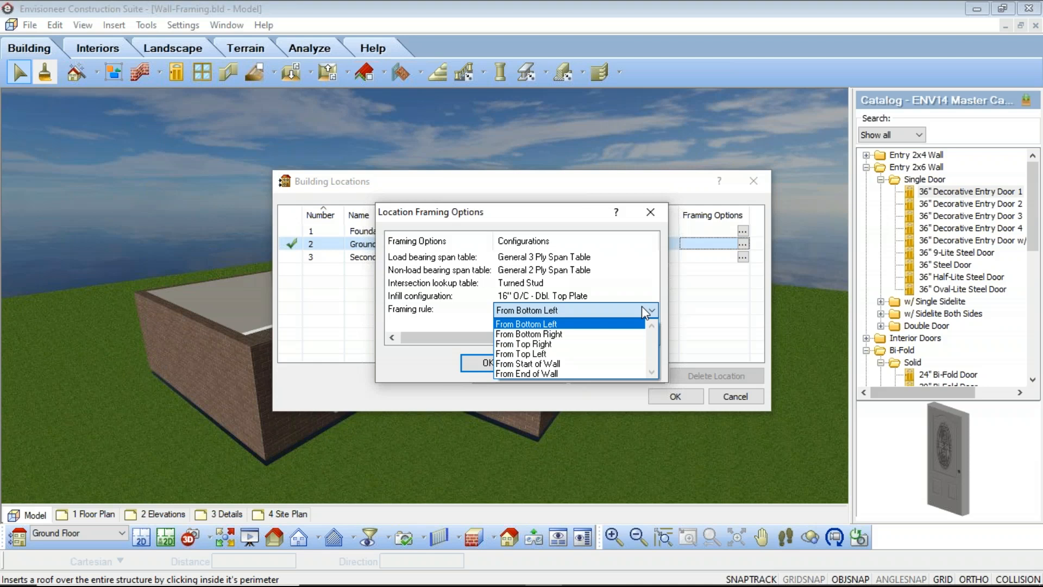
click(553, 218)
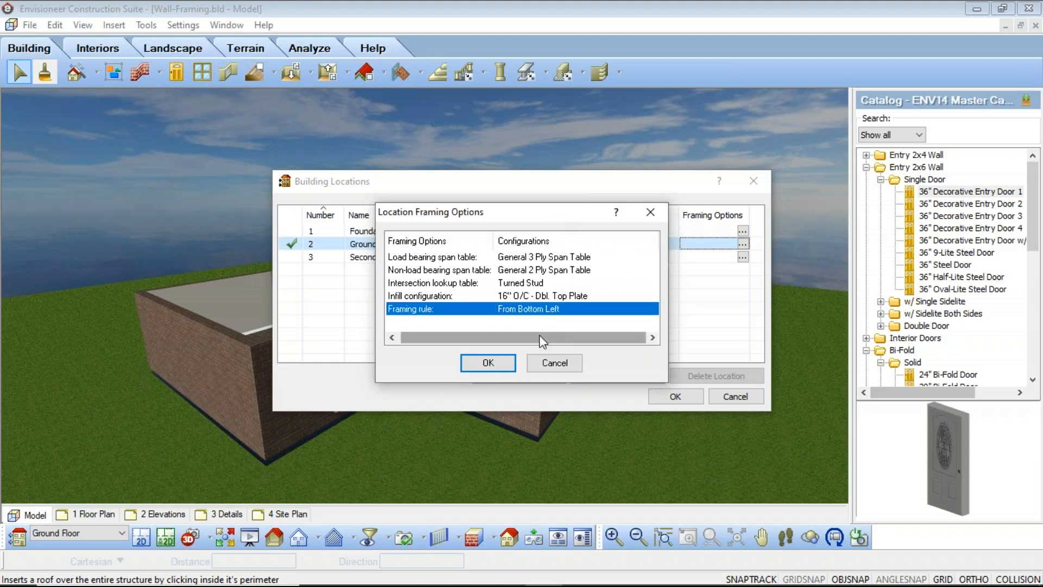
click(495, 363)
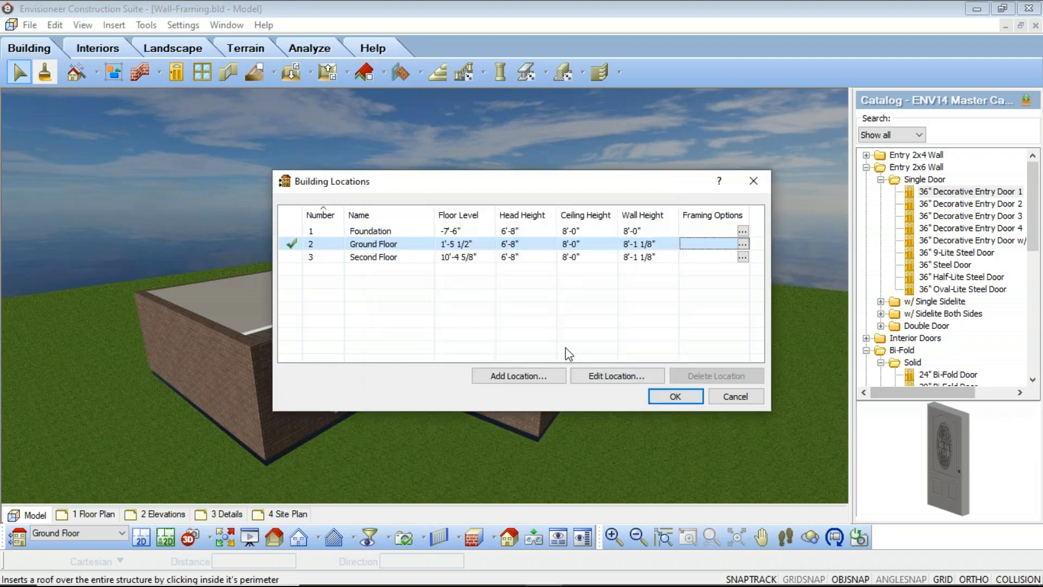
click(664, 397)
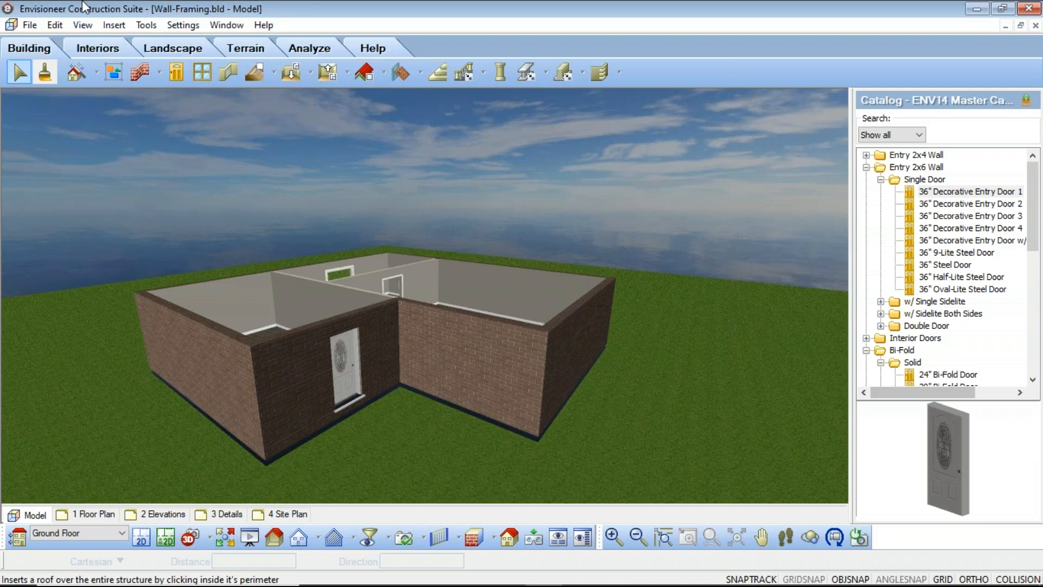
- Turn on Framing Mode to display the wall framing in the 3D model
click(86, 26)
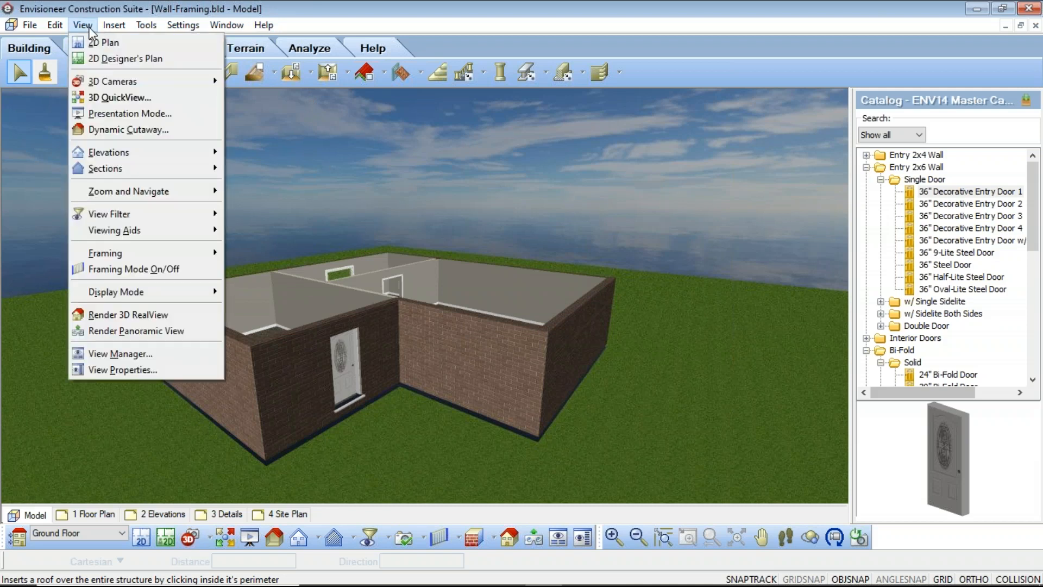
click(152, 272)
- Turn Framing Mode off and back on to compare the finished walls with their framing
click(458, 534)
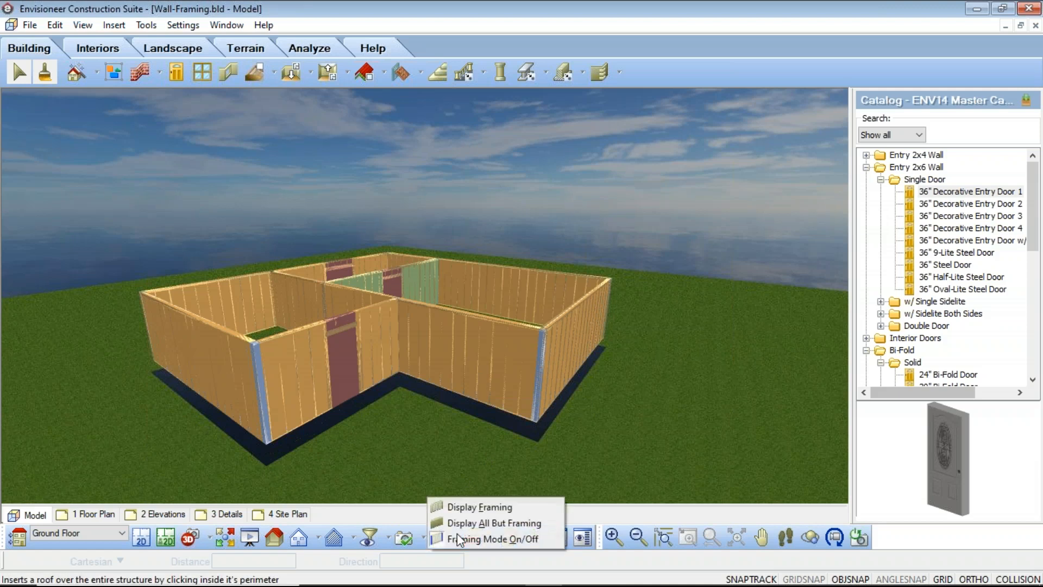
click(480, 549)
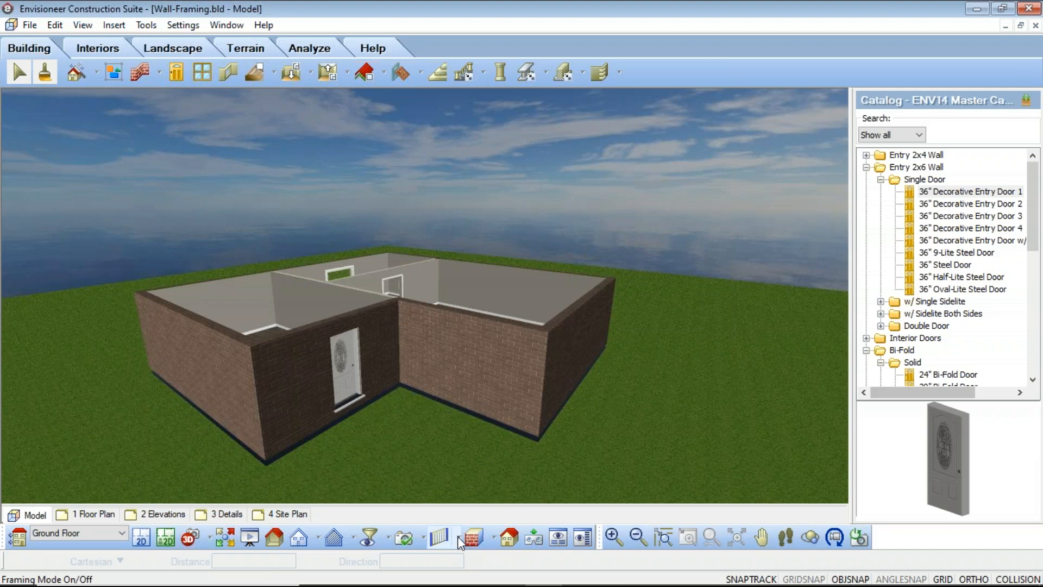
click(460, 540)
click(493, 539)
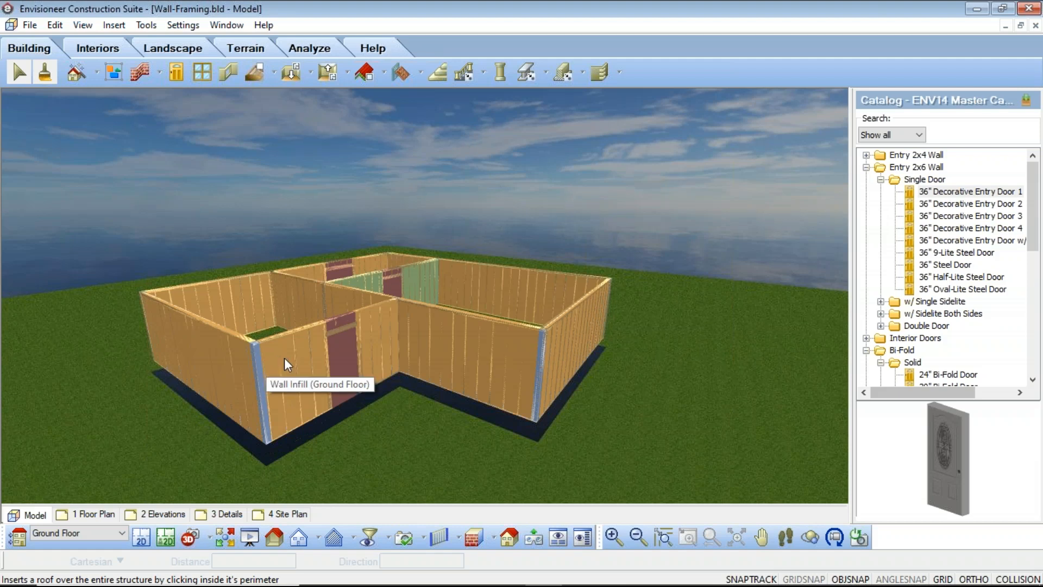
click(500, 356)
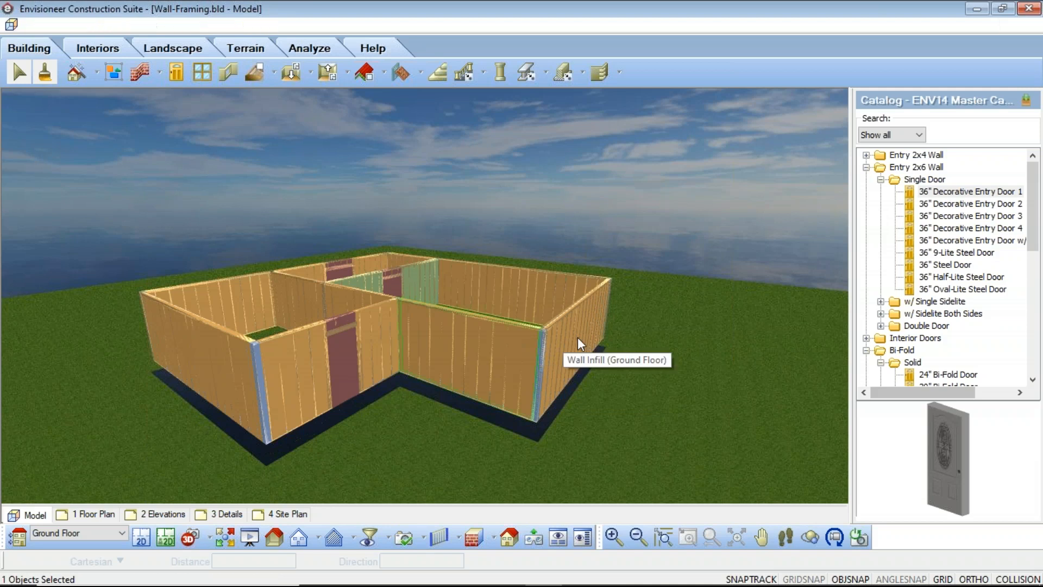
shift+click(578, 337)
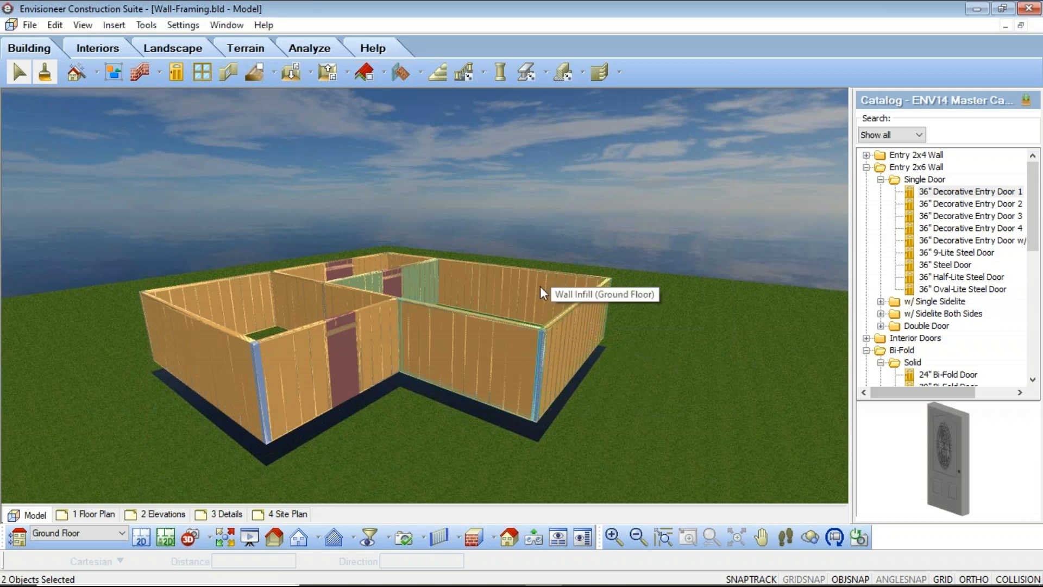
shift+click(540, 285)
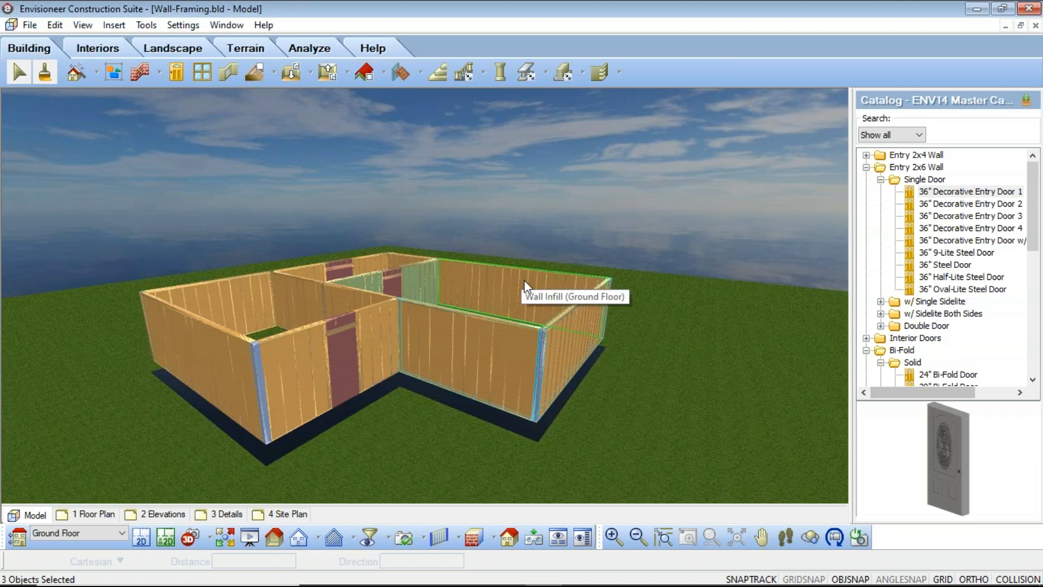
click(545, 240)
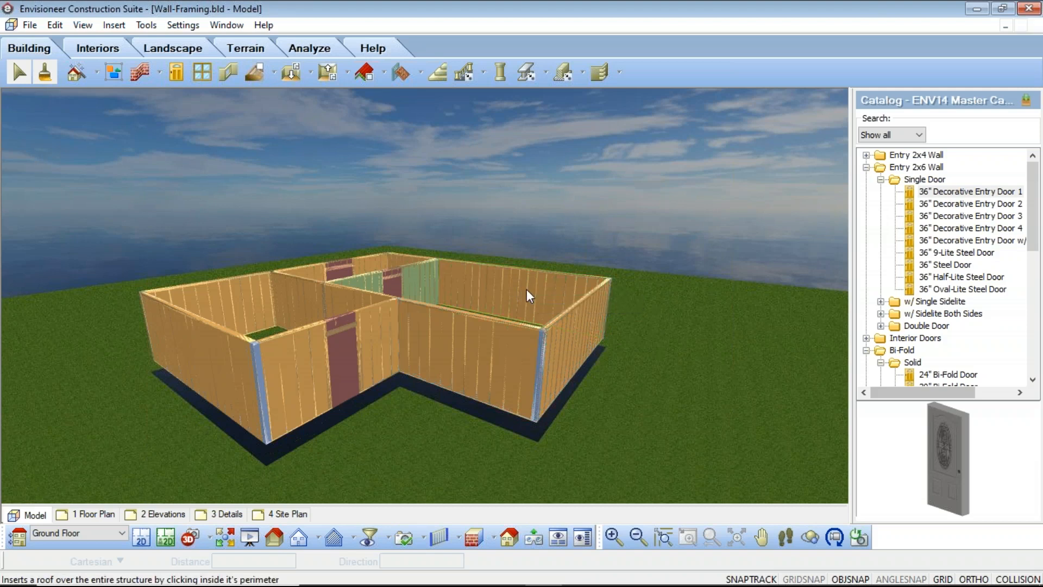
- Apply the custom infill configuration 16" O/C - Dbl. Top Plate - Blocked to the three exterior wall infills of the right-hand room
click(570, 330)
shift+click(549, 378)
shift+click(487, 364)
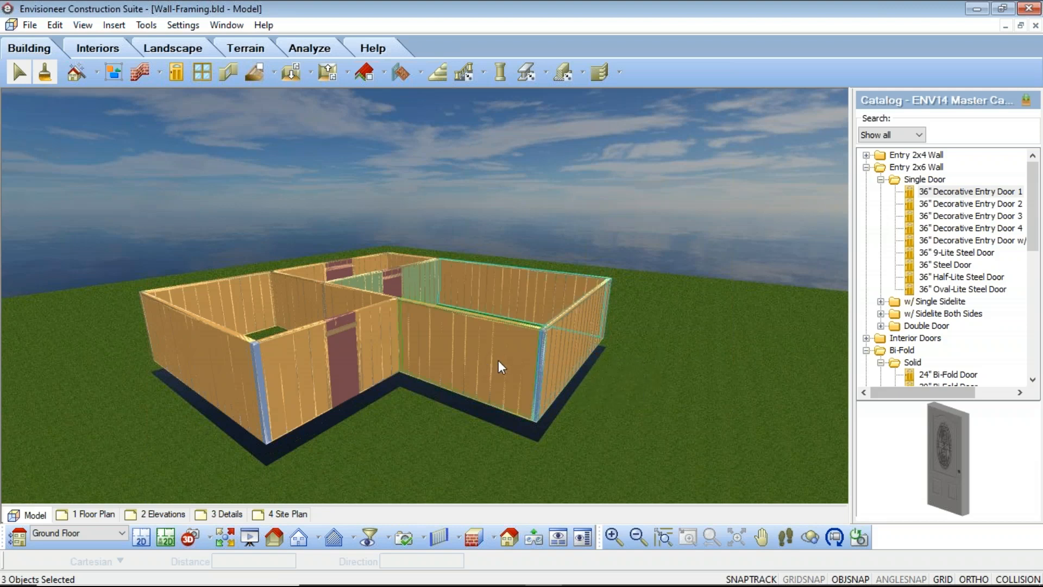
right_click(481, 337)
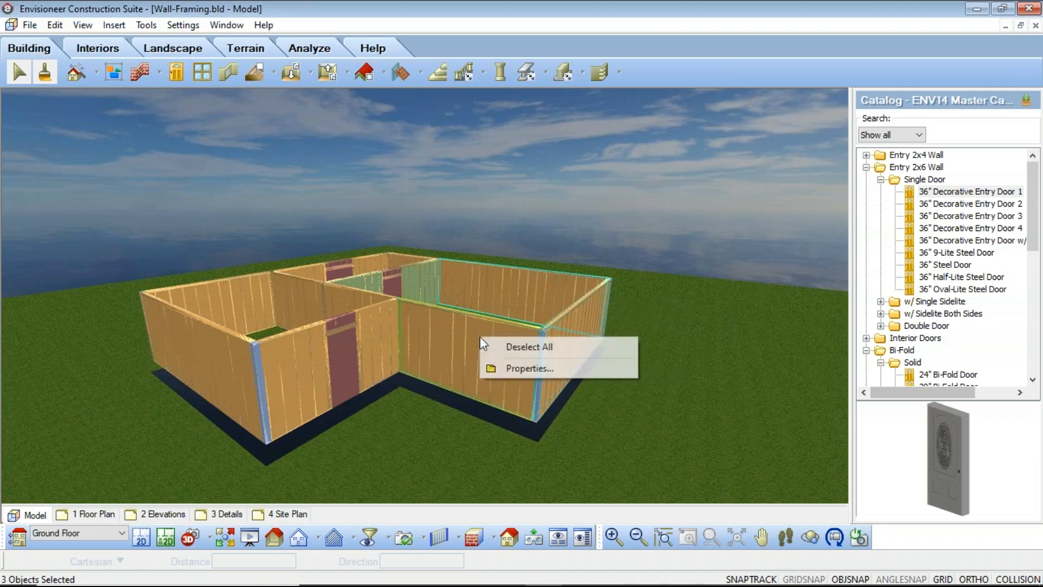
click(532, 364)
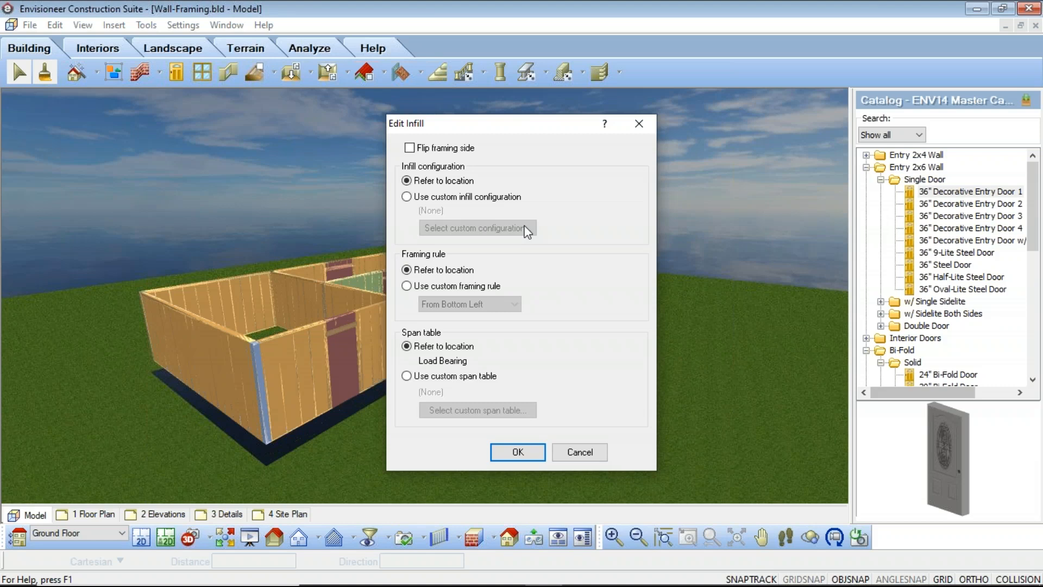
click(406, 197)
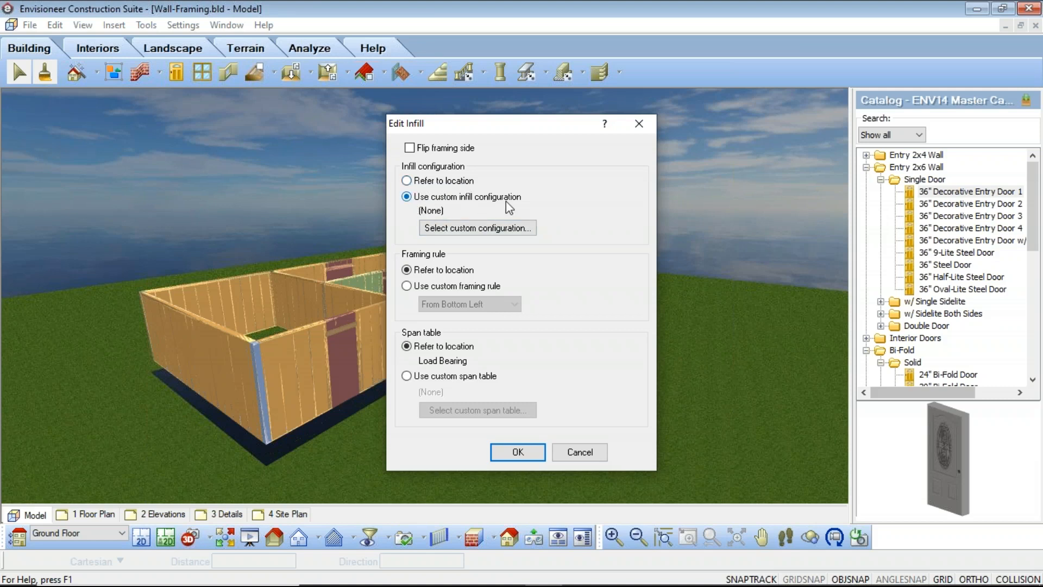
click(456, 229)
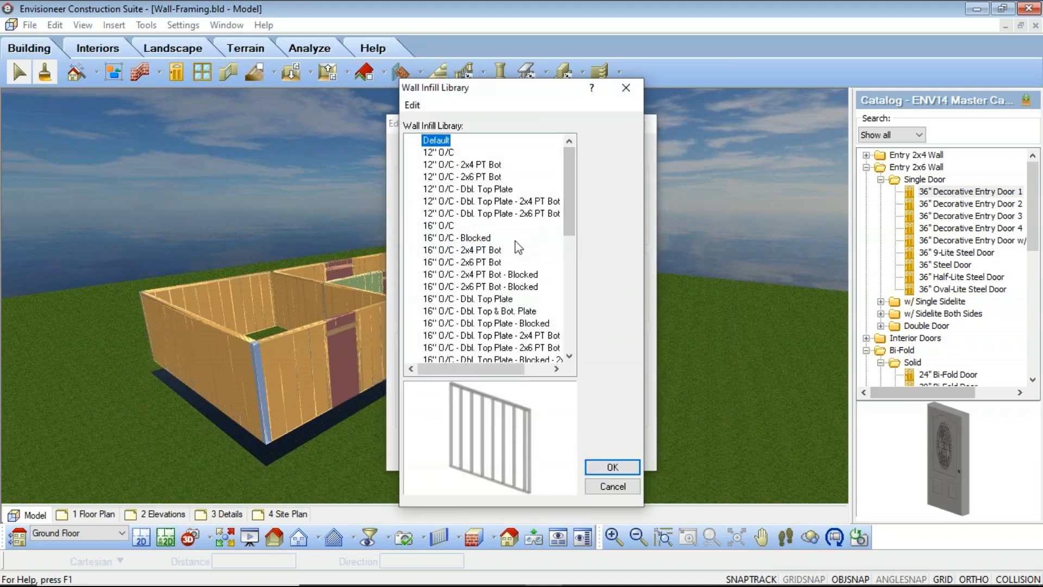
click(503, 300)
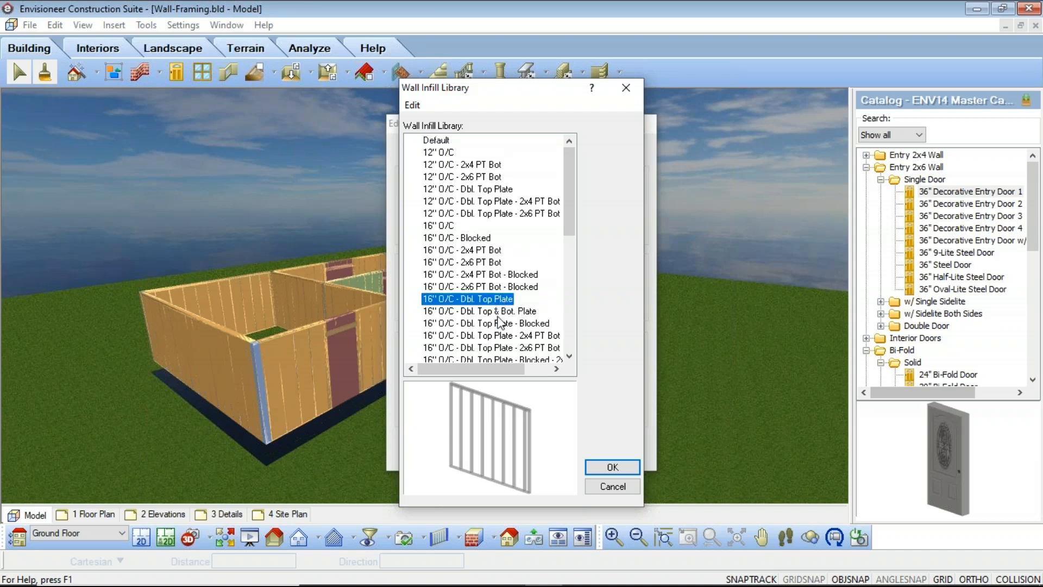
click(501, 324)
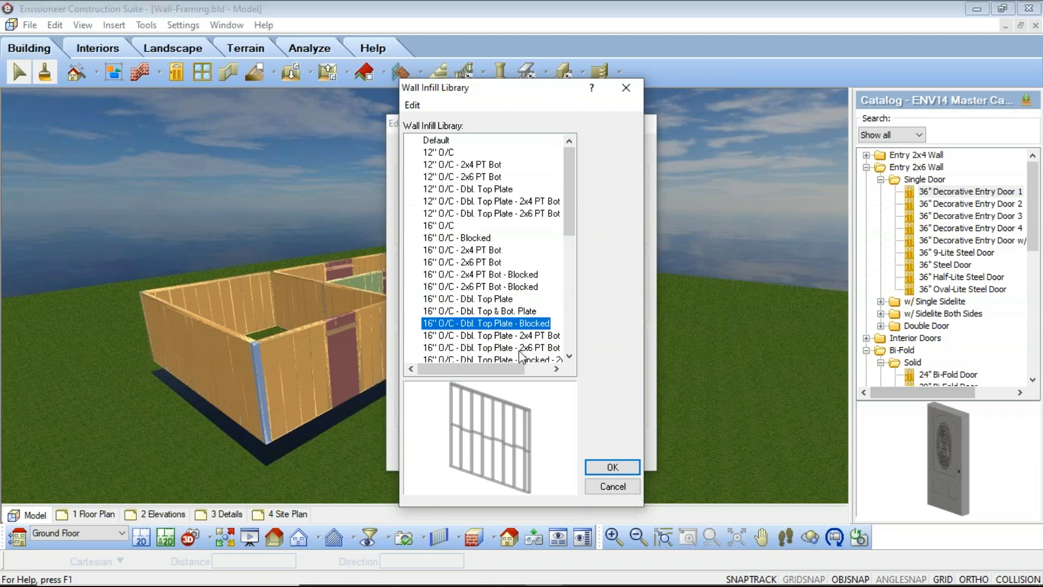
click(591, 463)
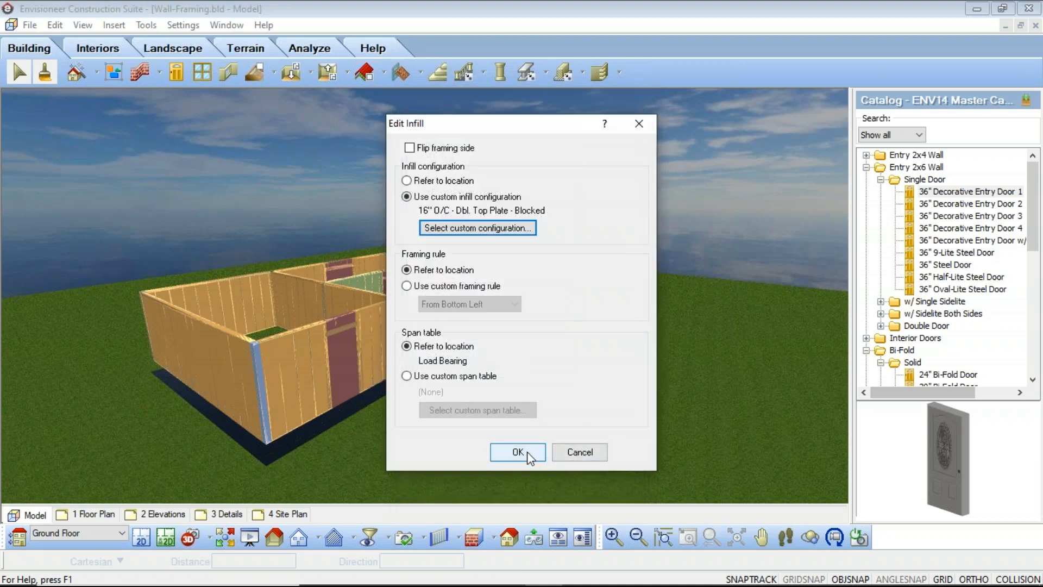
click(518, 452)
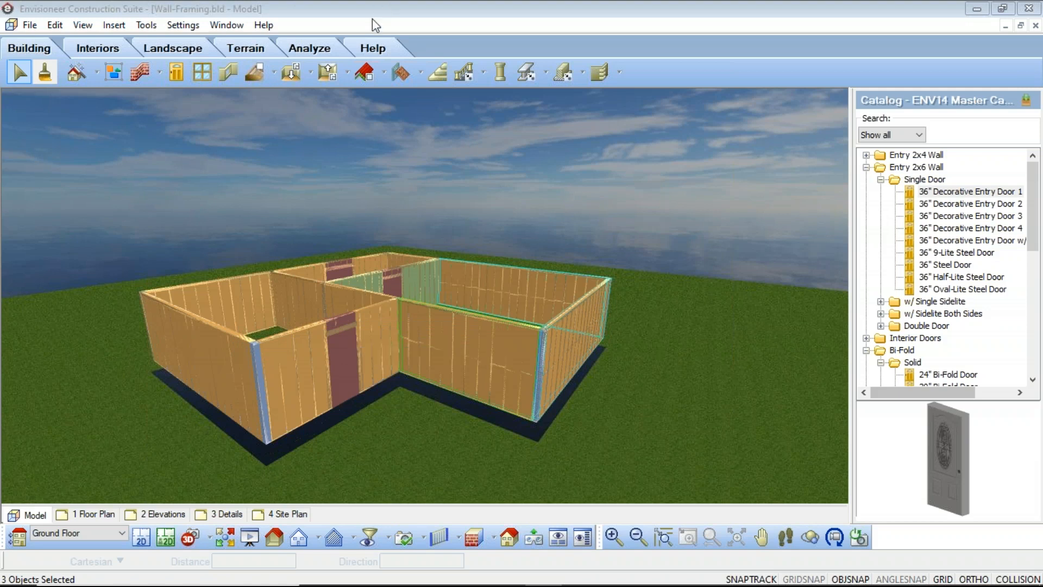
- Give the front entry door opening a custom head sill jamb configuration of 3 Ply 2x10 Header - Double Sill
click(344, 352)
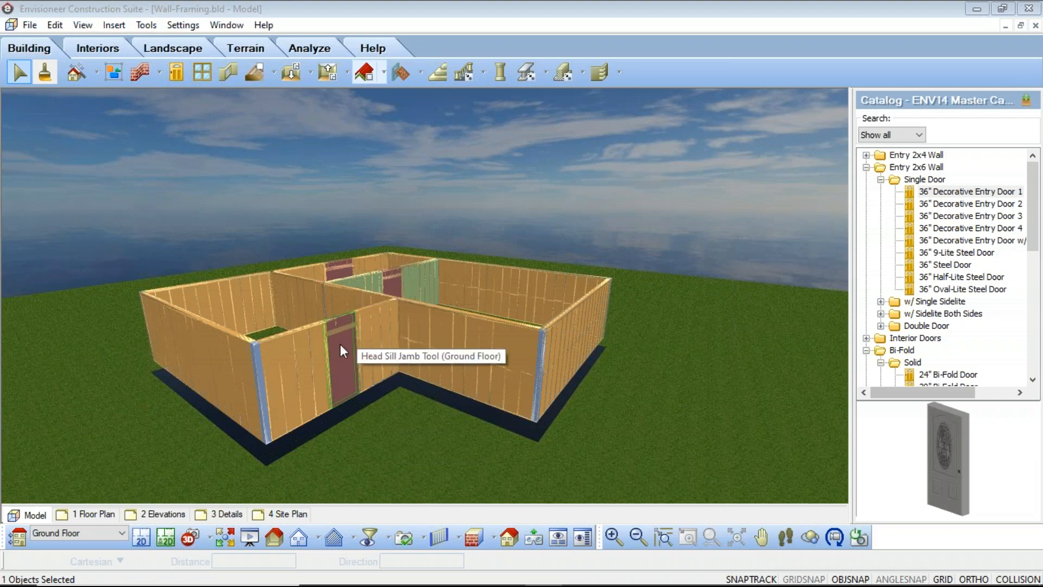
double_click(340, 344)
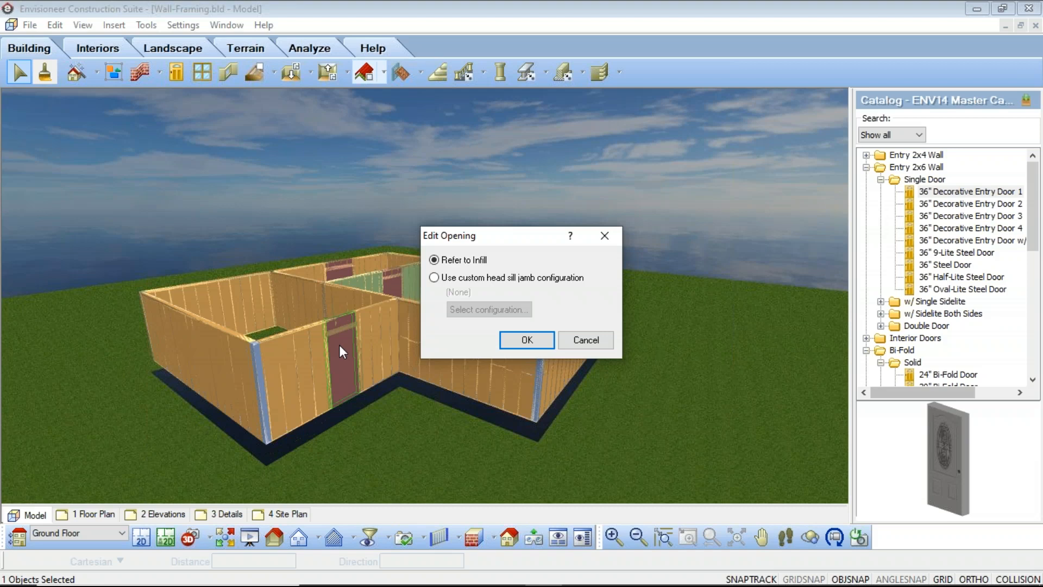
click(434, 278)
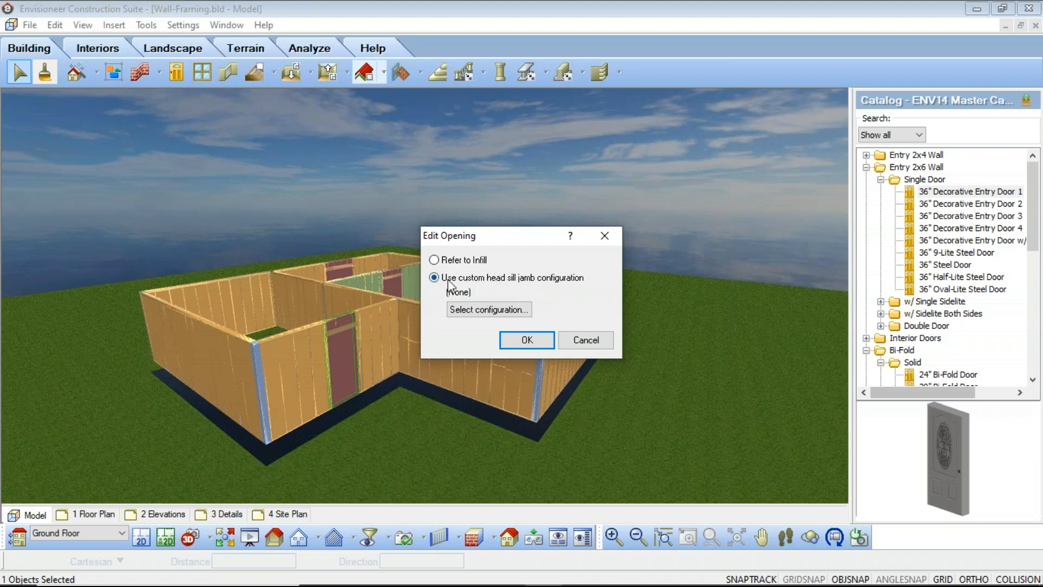
click(478, 310)
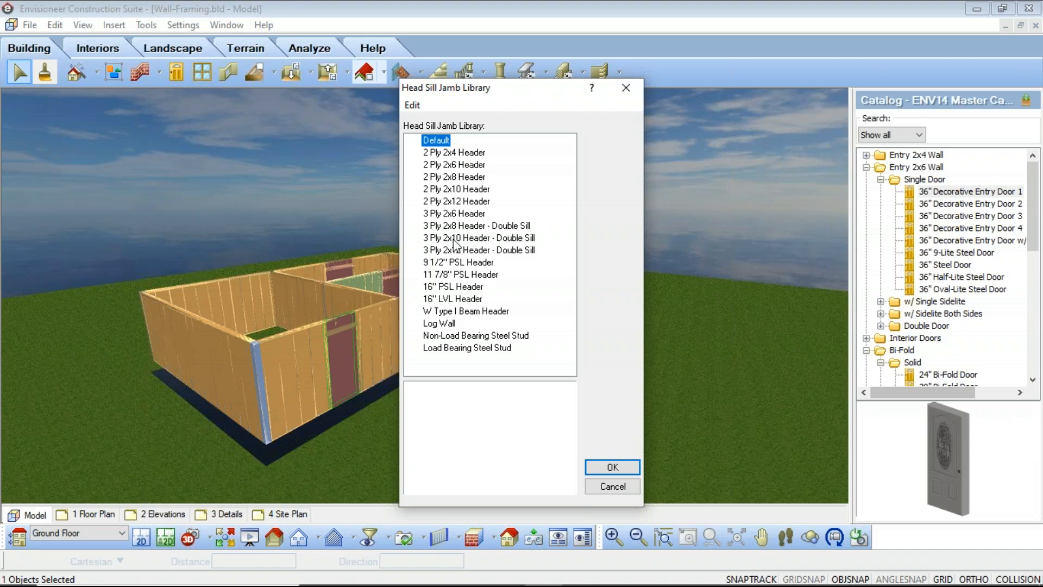
click(453, 239)
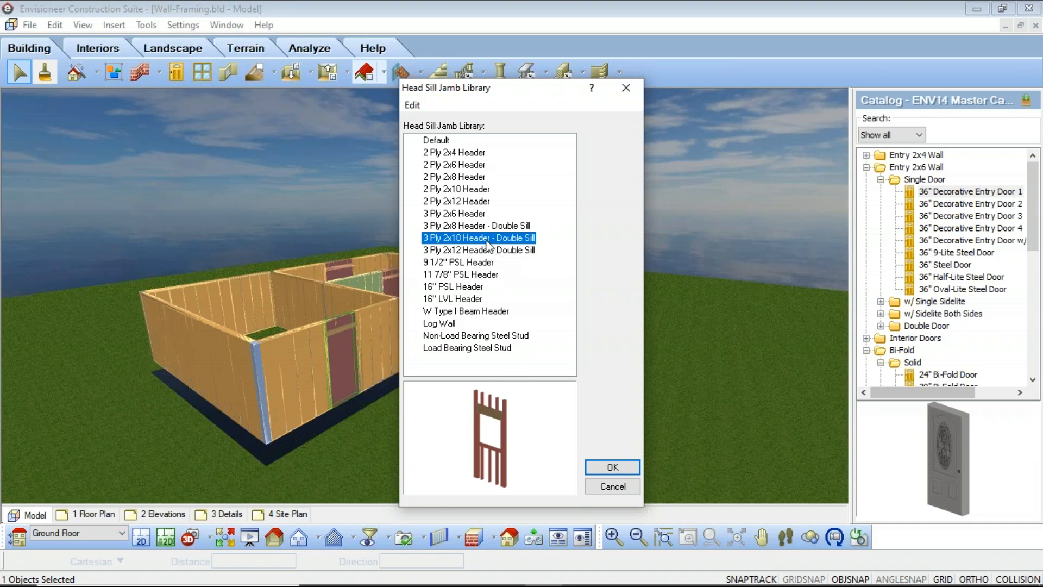
click(607, 467)
click(527, 340)
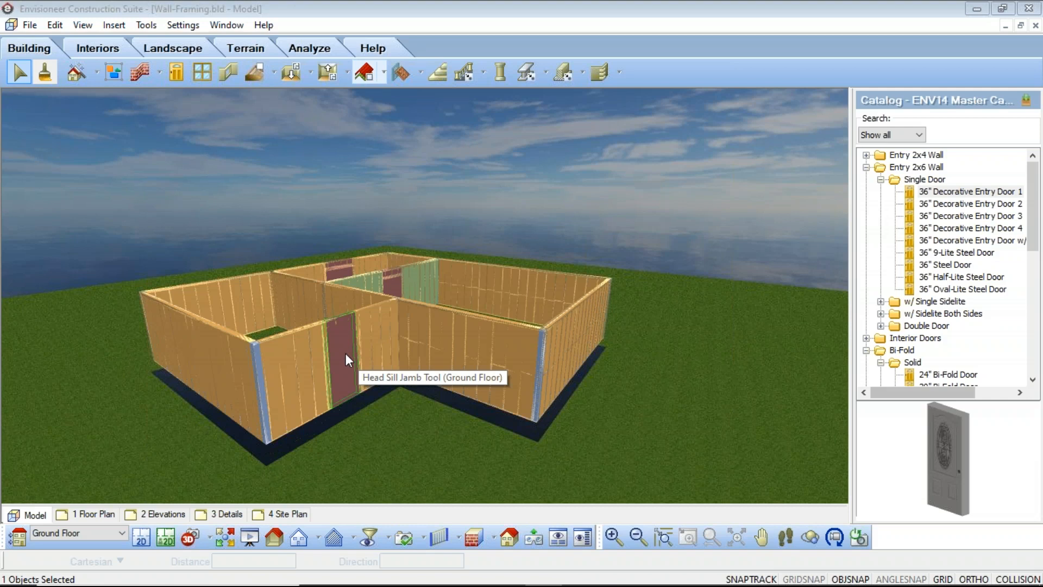
- Change the front entry door opening's head sill jamb configuration to 3 Ply 2x6 Header
click(345, 354)
click(520, 314)
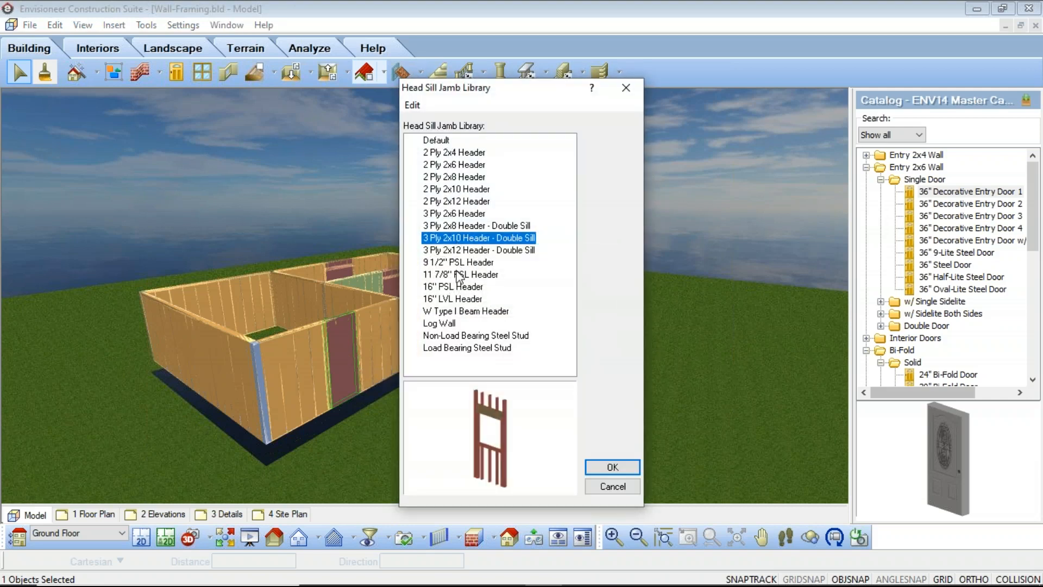
click(468, 262)
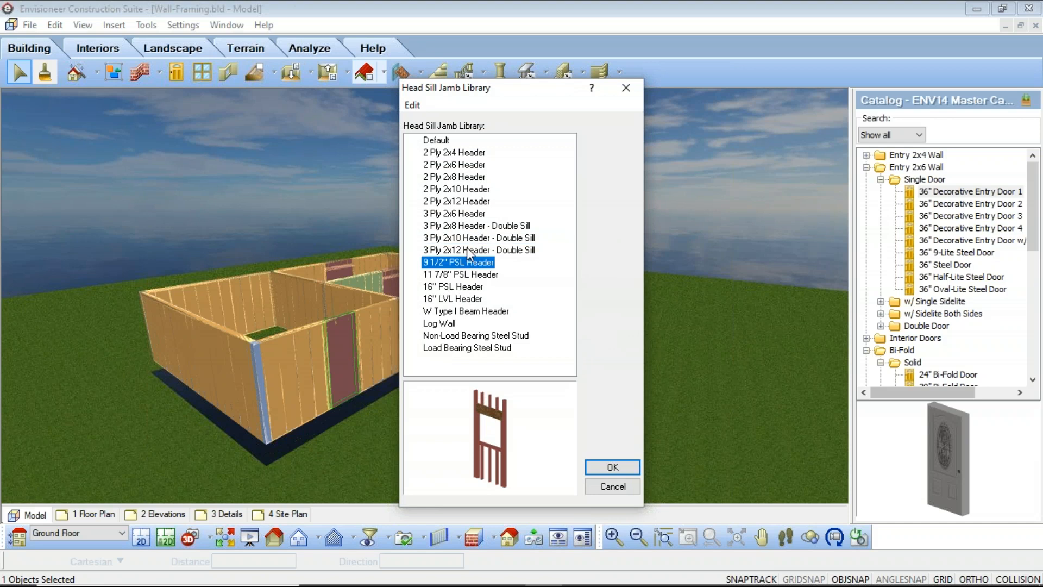
click(466, 213)
click(604, 467)
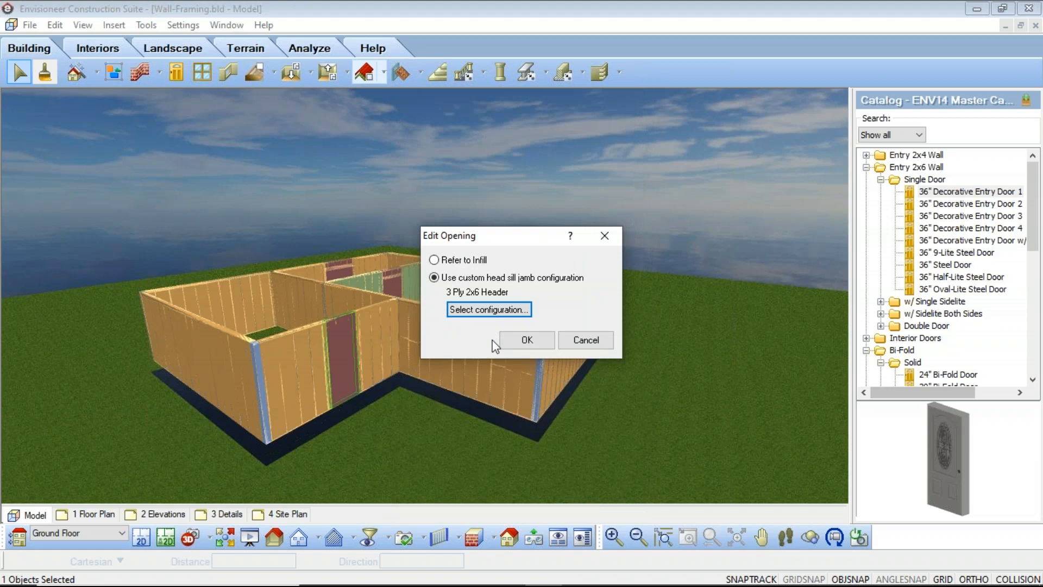
click(538, 340)
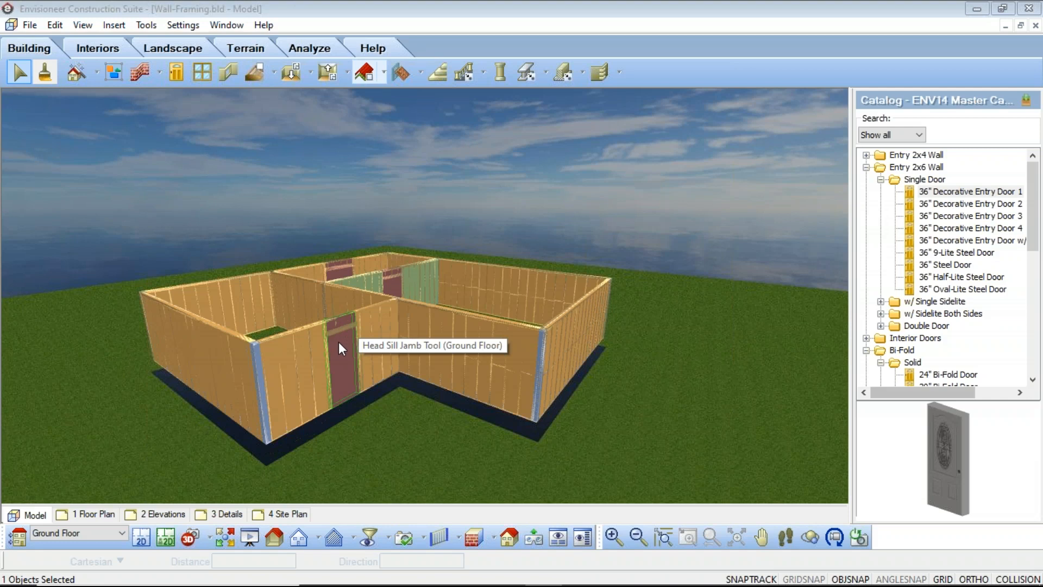
- Change the front entry door opening's head sill jamb configuration to 9 1/2" PSL Header
click(339, 341)
click(501, 309)
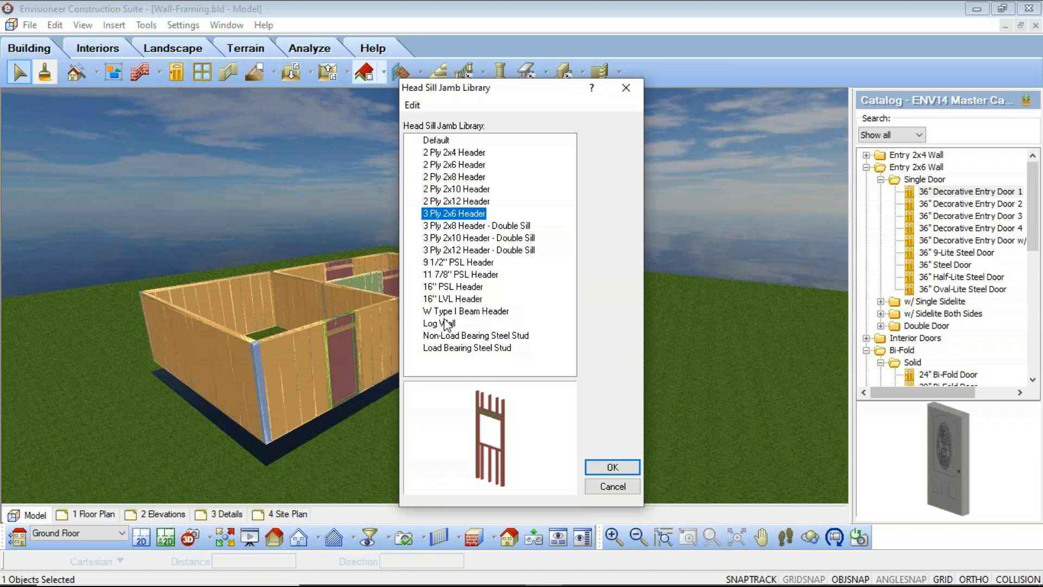
click(456, 311)
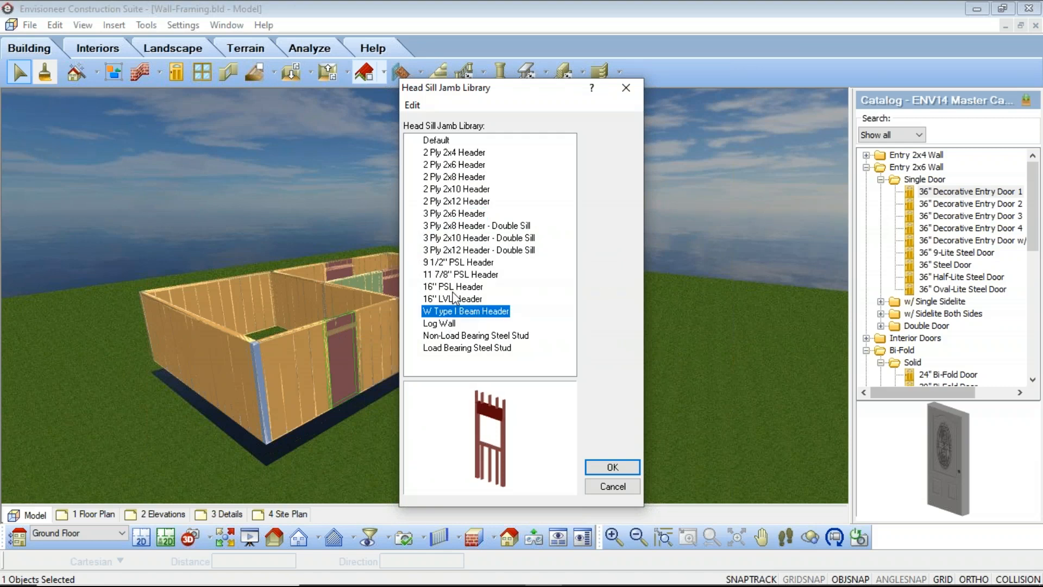
click(459, 262)
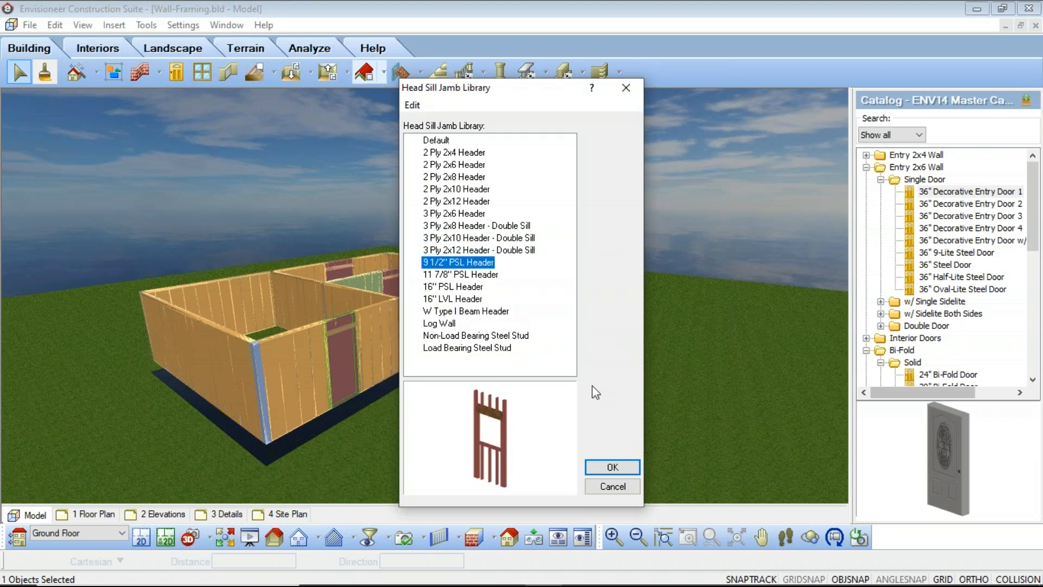
click(618, 470)
click(539, 339)
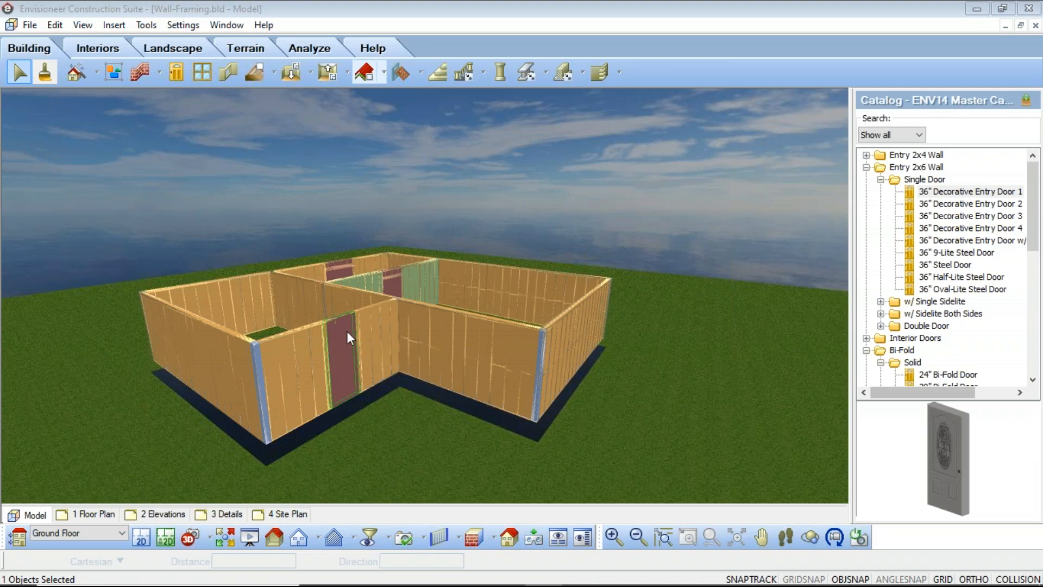
- Set the front entry door opening's head sill jamb configuration back to 3 Ply 2x6 Header
click(345, 343)
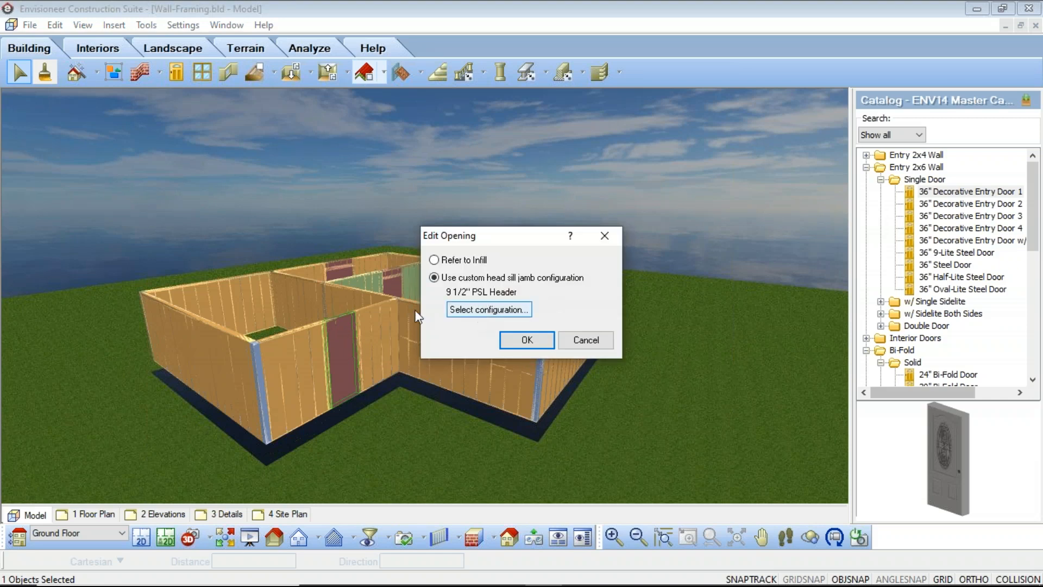
click(507, 316)
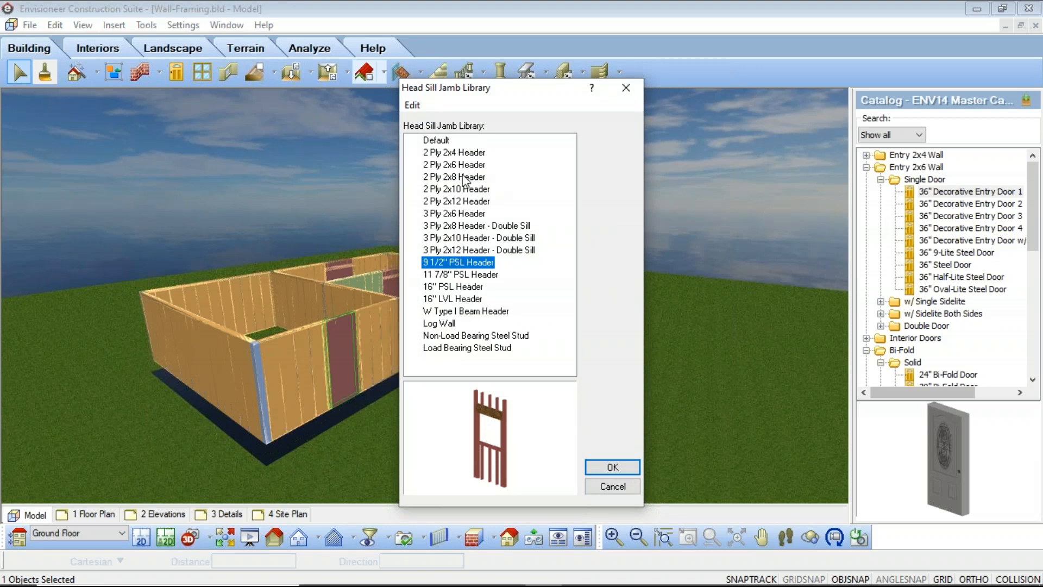
click(468, 213)
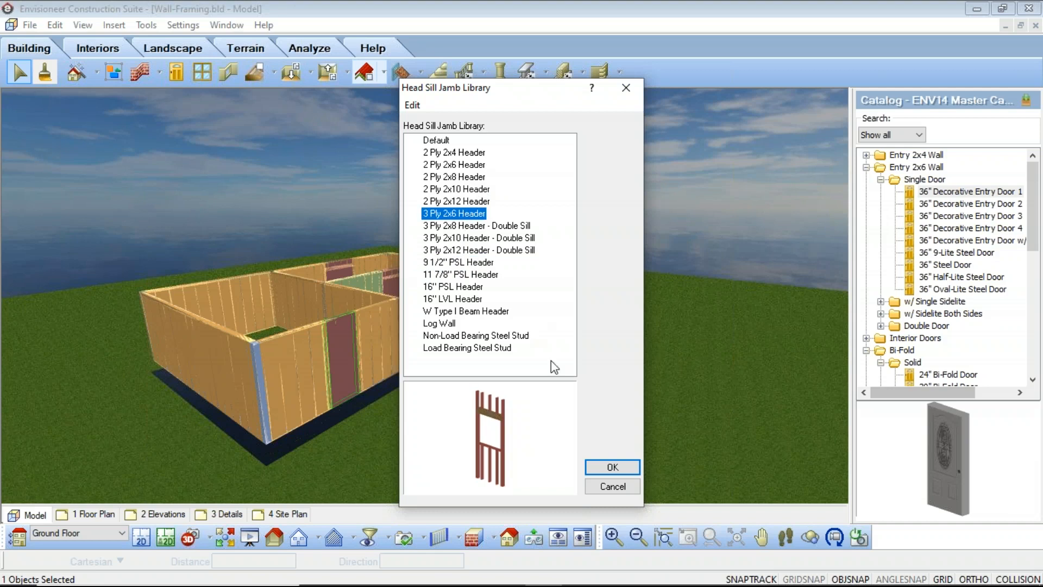
click(608, 467)
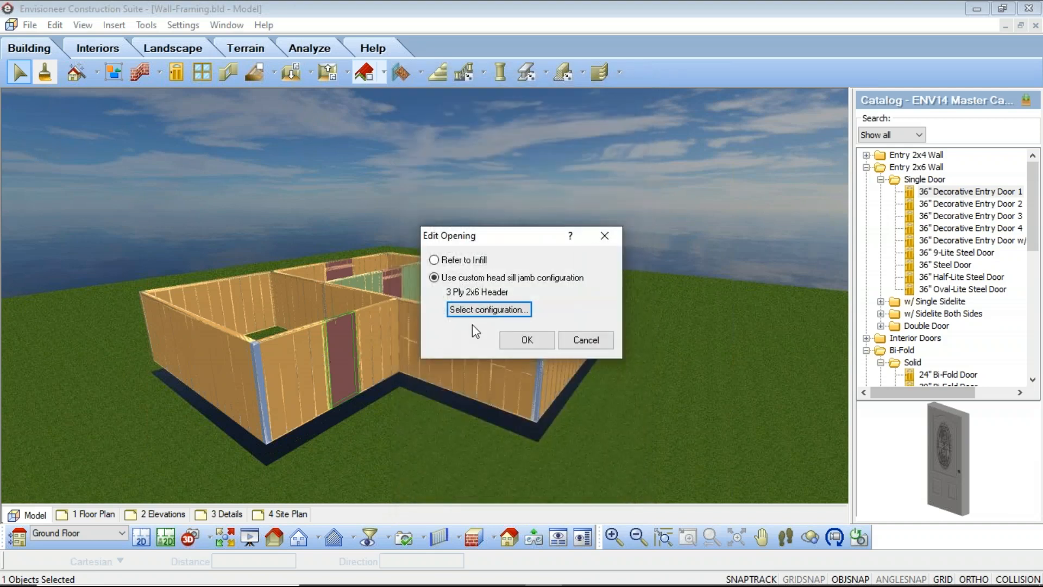
click(527, 340)
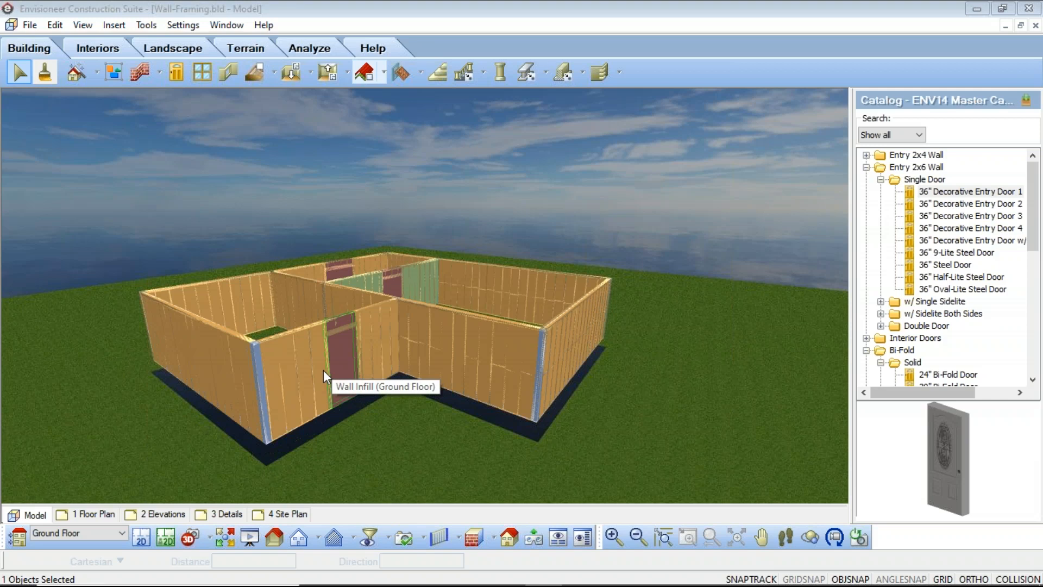
- Open the near left corner intersection for editing, preview it as Rendered Outline, and examine its stud arrangement from several angles
double_click(256, 361)
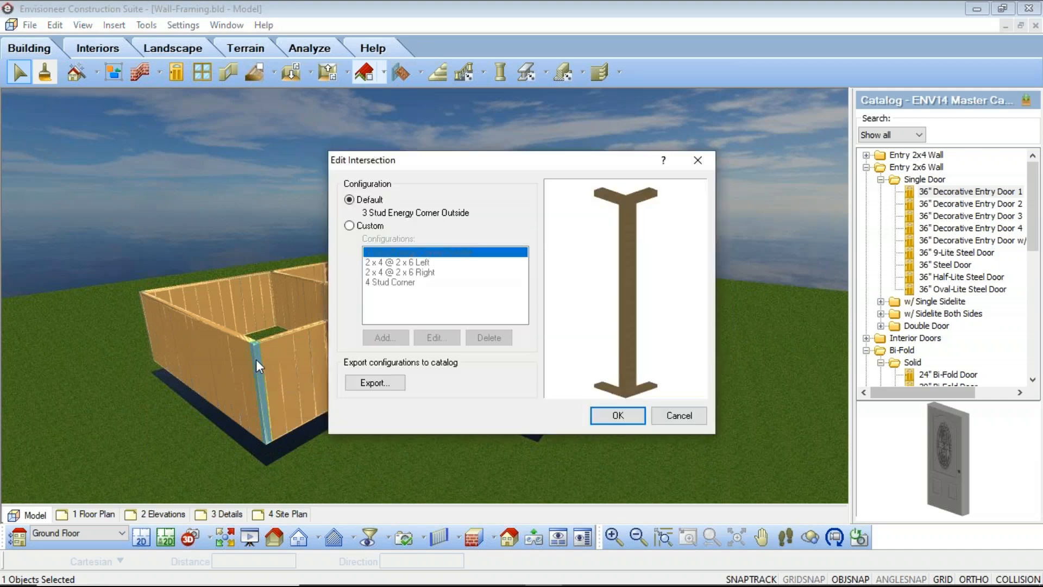
right_click(610, 305)
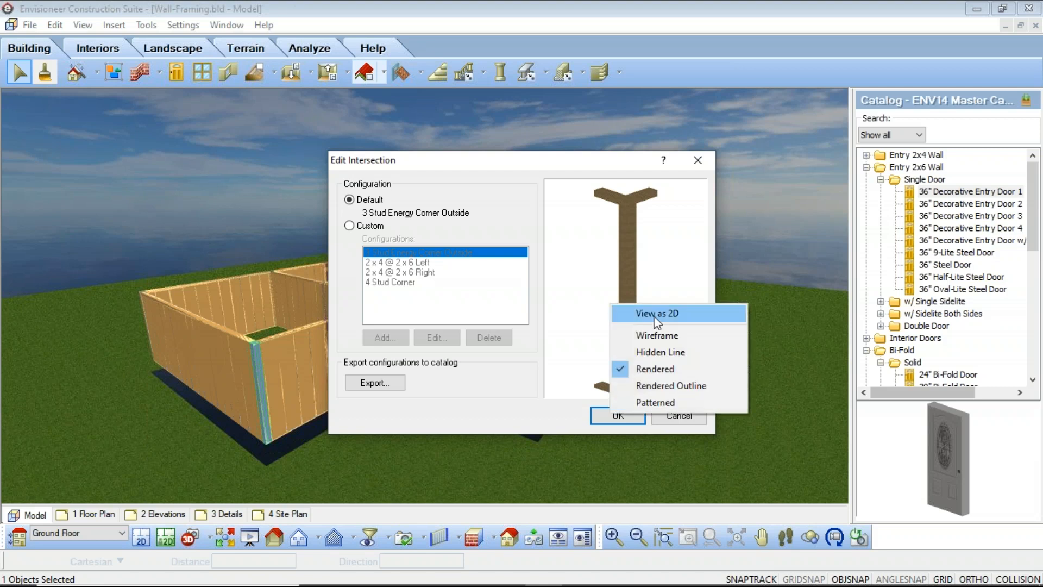
click(671, 385)
mouse_move(636, 277)
mouse_down()
mouse_move(661, 274)
mouse_move(639, 280)
mouse_up()
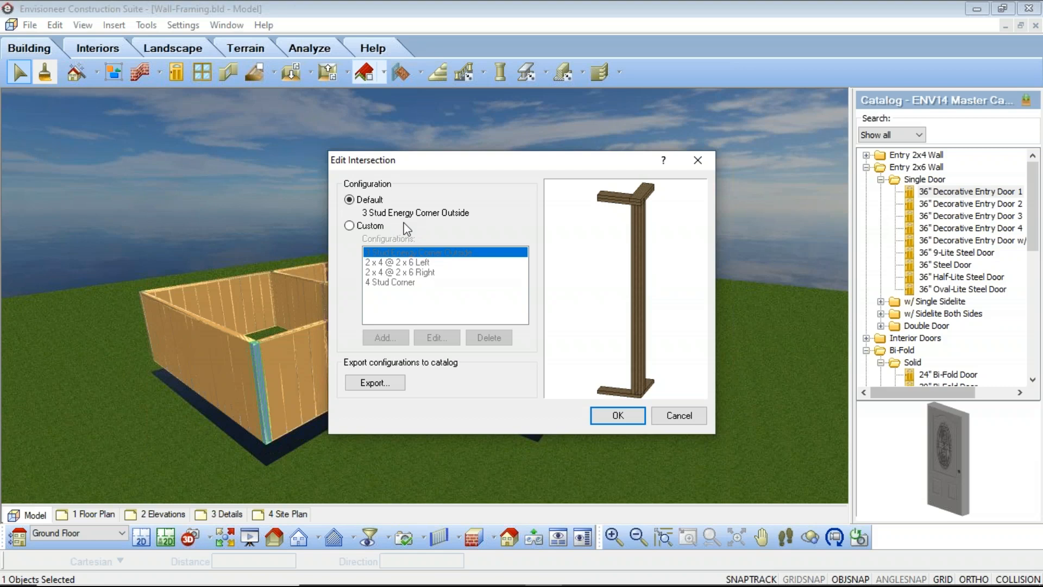
drag(643, 235, 623, 272)
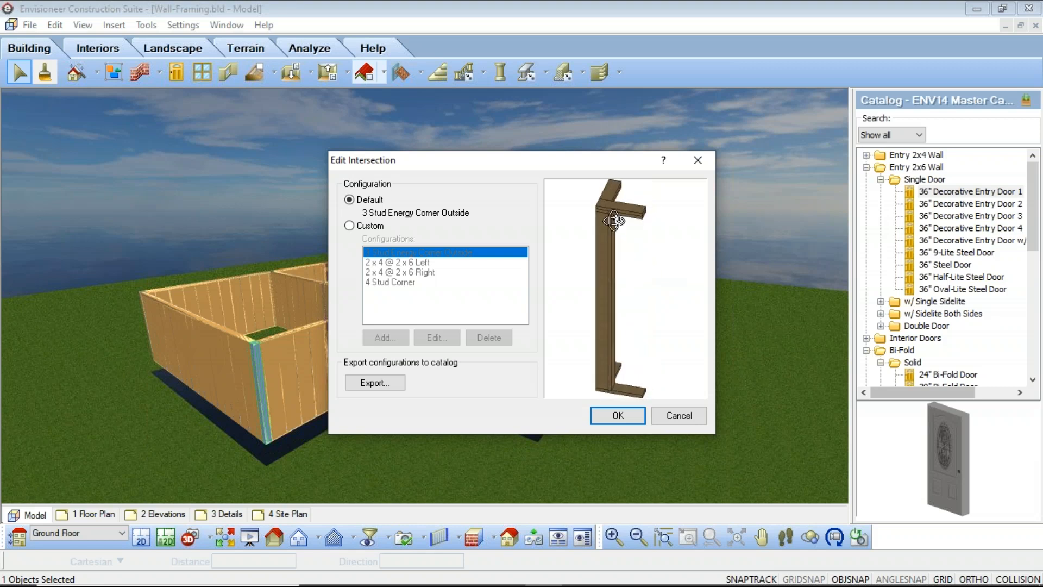
drag(632, 312, 682, 313)
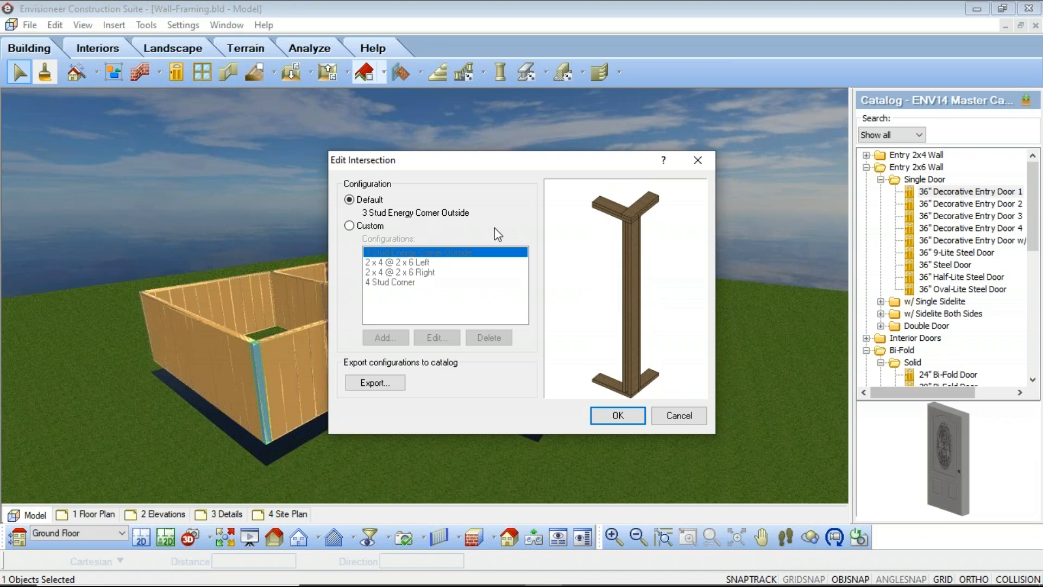
mouse_move(647, 320)
mouse_down()
mouse_move(663, 320)
mouse_move(641, 330)
mouse_up()
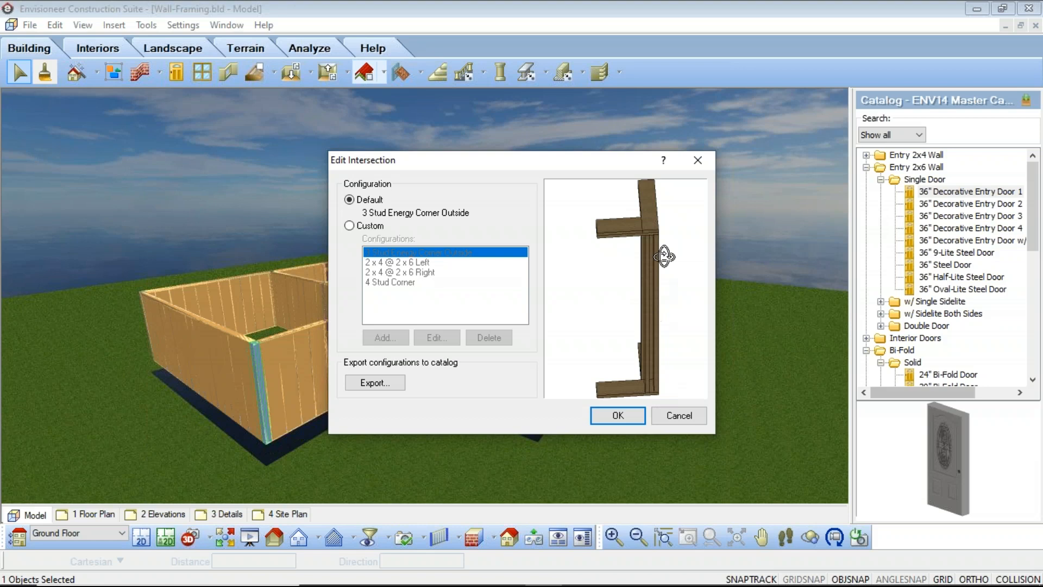
- Assign the custom 4 Stud Corner configuration to the near left corner intersection and examine its preview from several angles
click(349, 226)
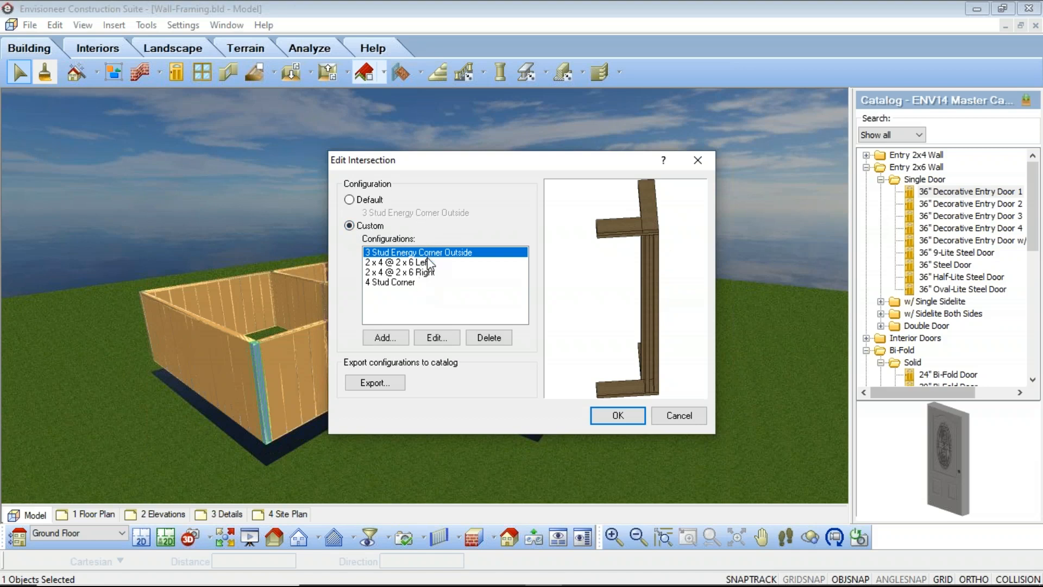
click(405, 283)
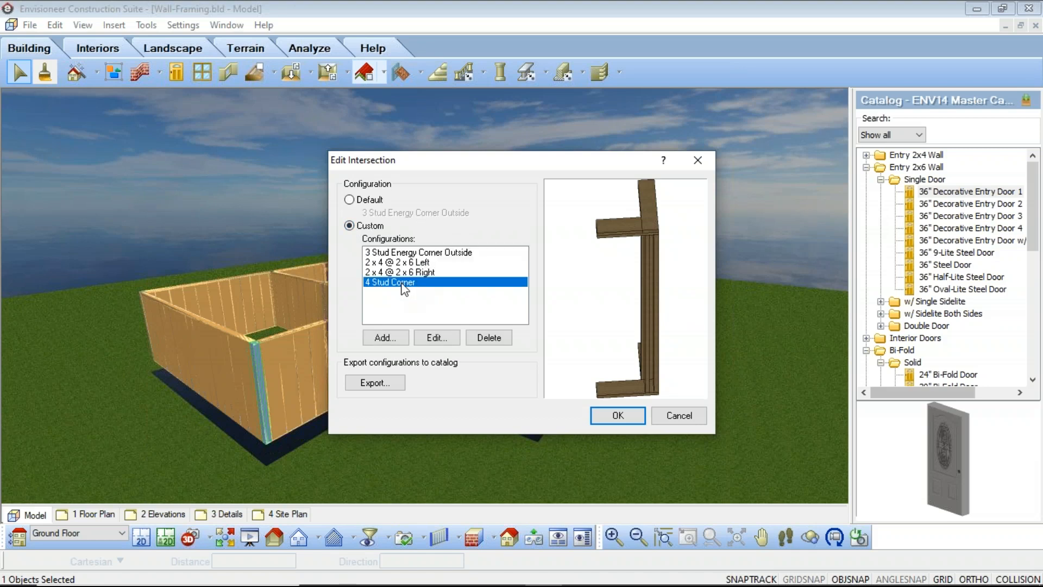
drag(668, 324, 659, 243)
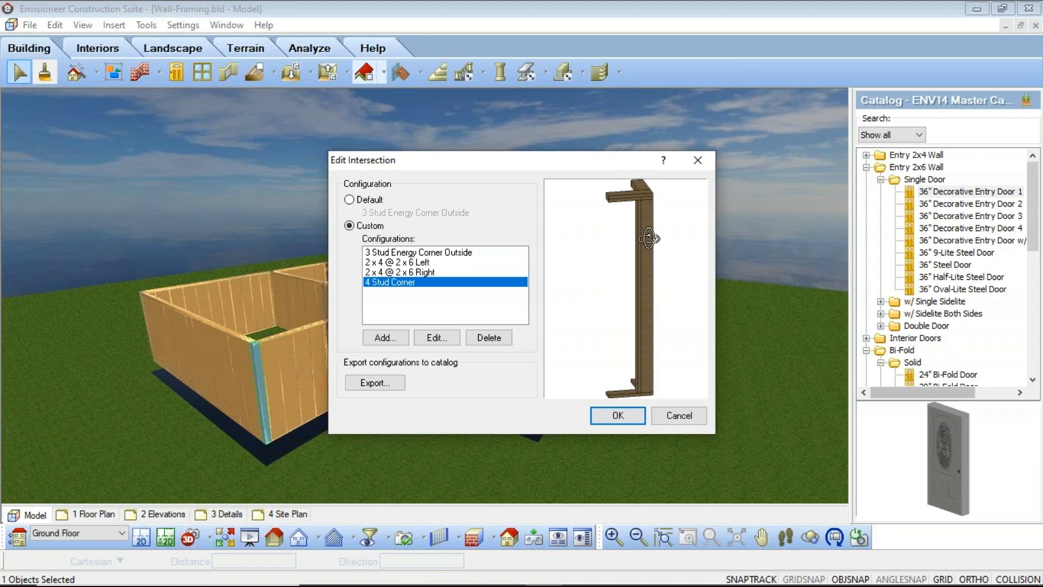
drag(654, 238, 627, 287)
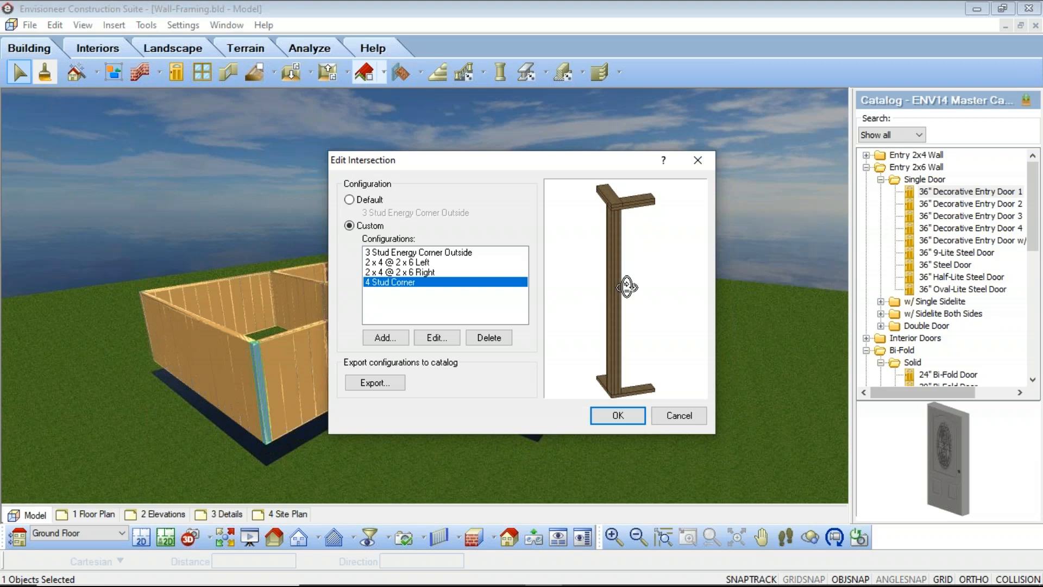
- Open the 3 Stud Energy Corner Outside configuration for editing and preview it as Rendered Outline and in 2D
click(412, 254)
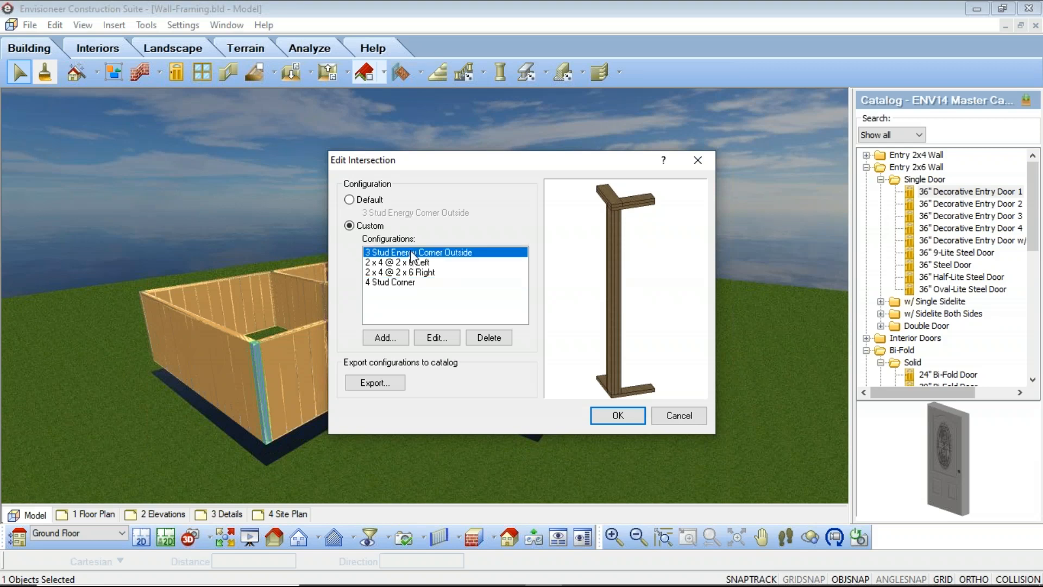
click(437, 338)
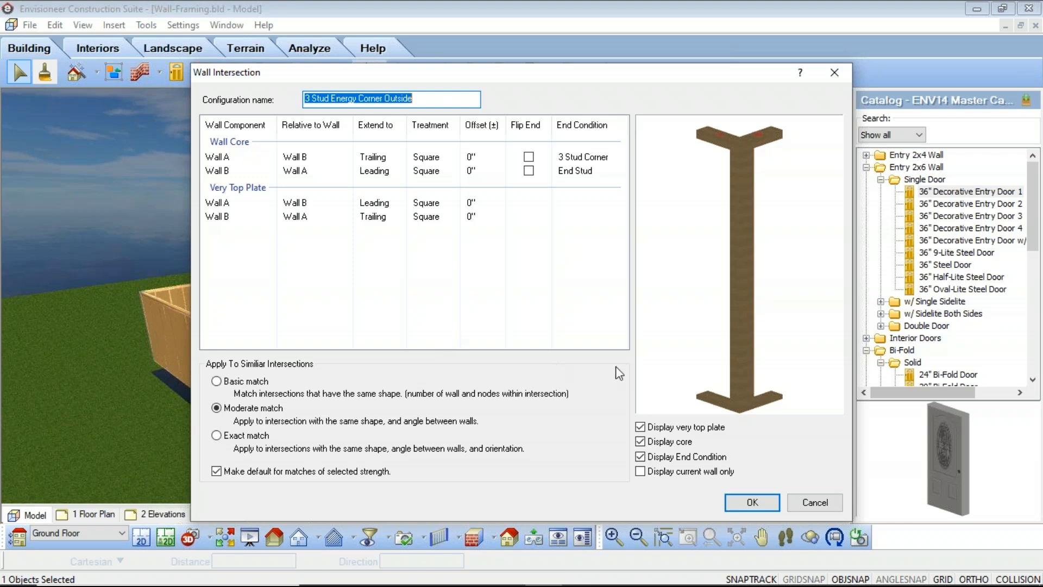
right_click(750, 296)
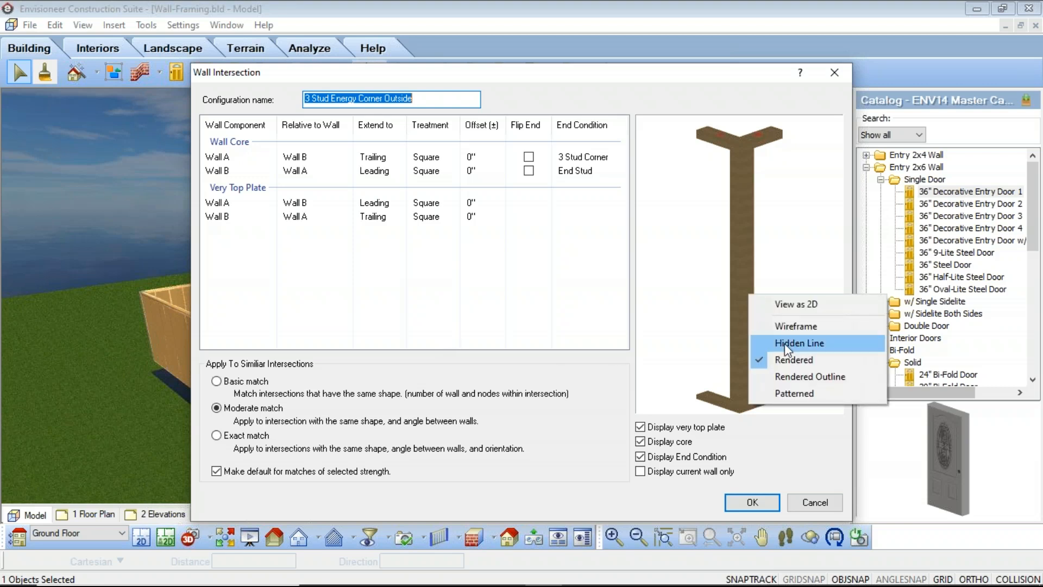
click(803, 379)
drag(763, 282, 773, 264)
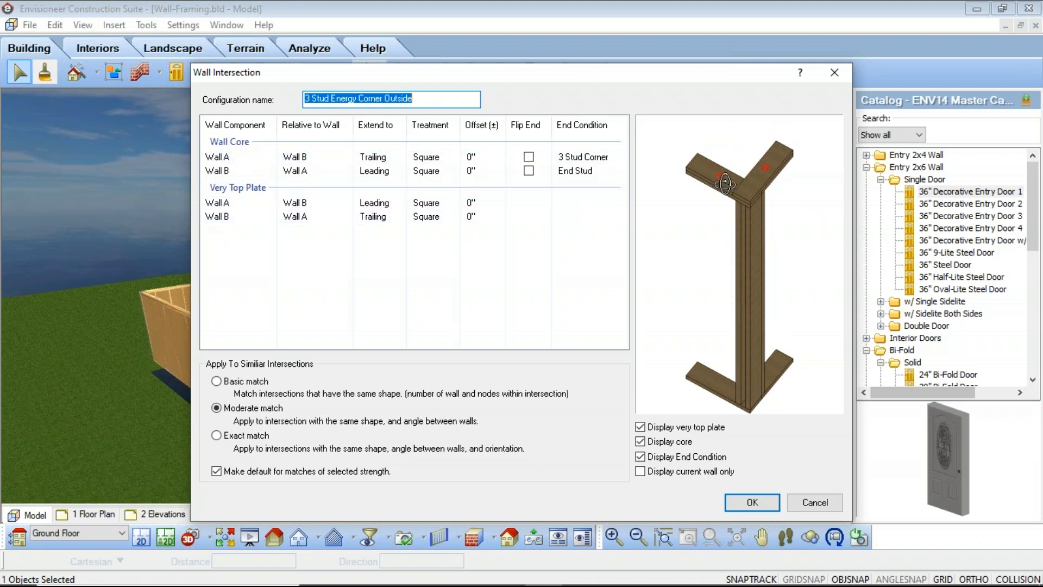
right_click(728, 246)
click(755, 252)
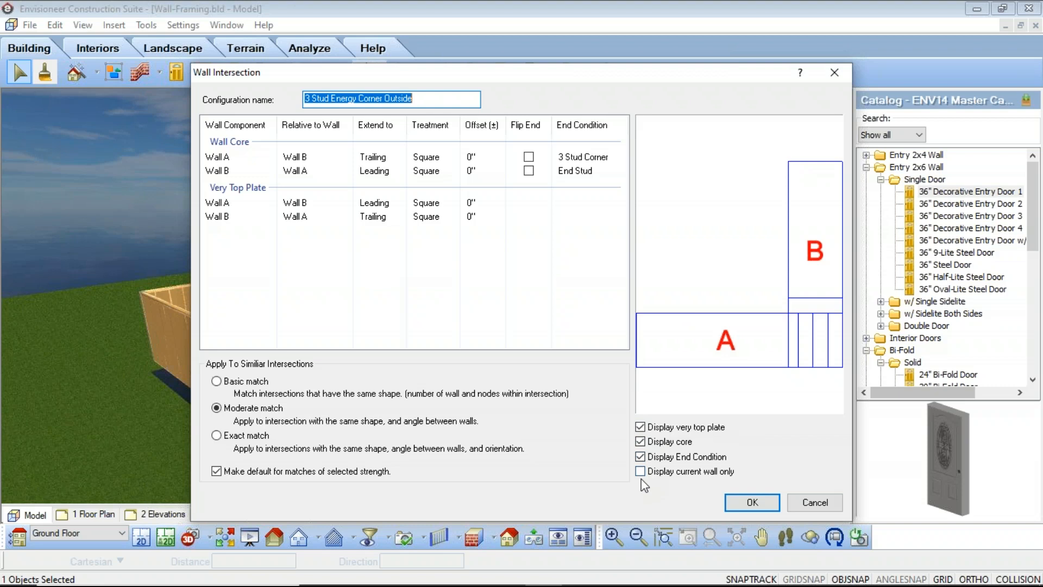
- Hide the very top plate in the intersection preview and inspect the wall core end conditions of Wall A and Wall B
click(640, 428)
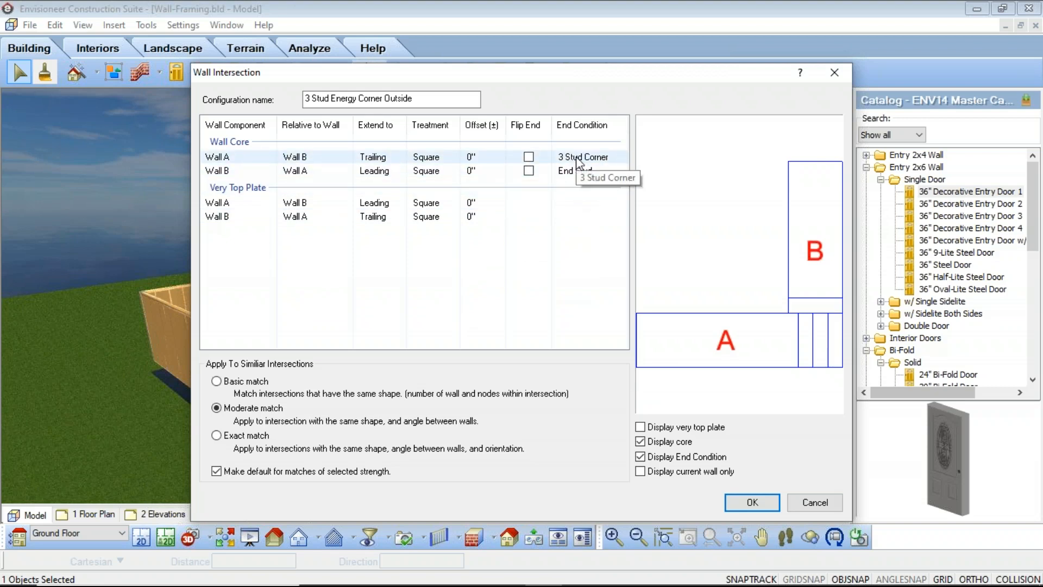
click(614, 160)
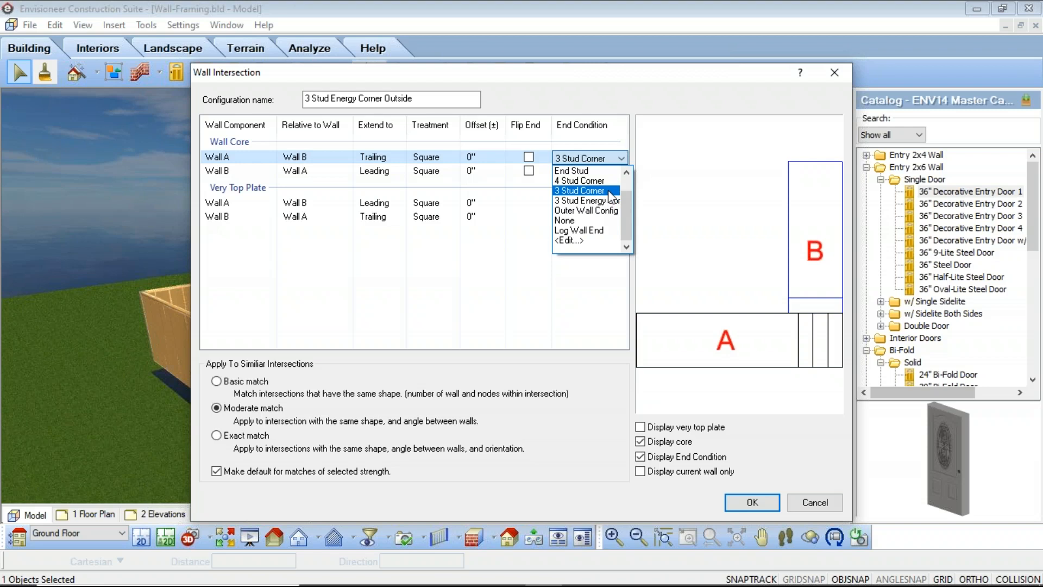
click(609, 191)
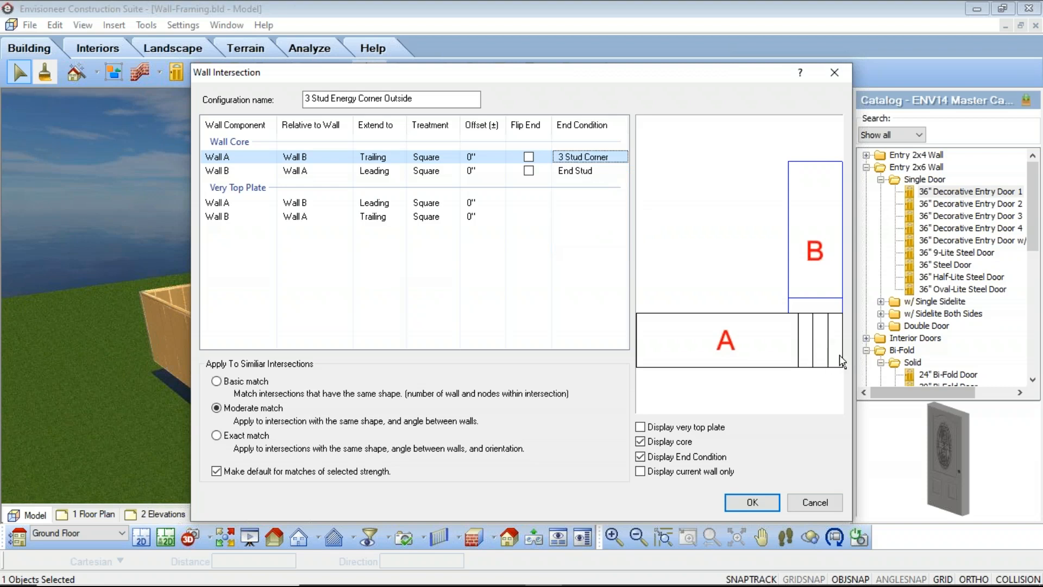
click(220, 171)
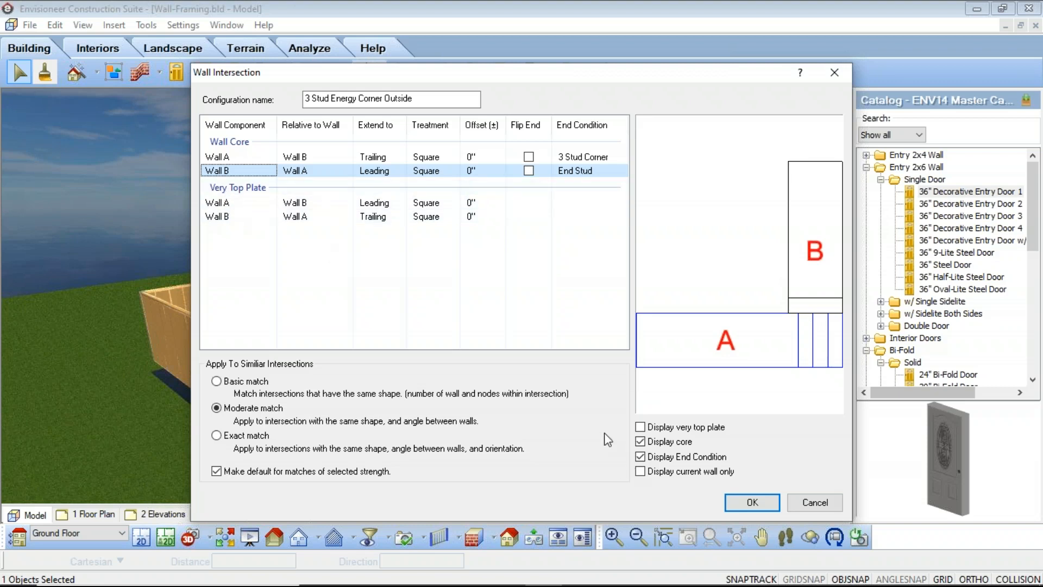
- Show only the very top plate in the preview, and close the configuration and intersection editors without saving
click(639, 428)
click(640, 441)
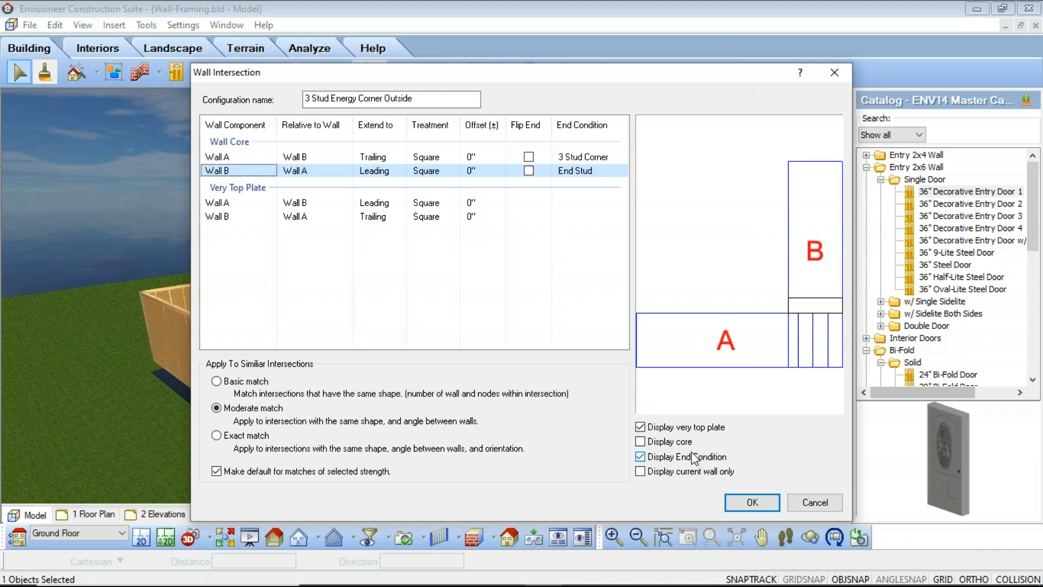
click(646, 459)
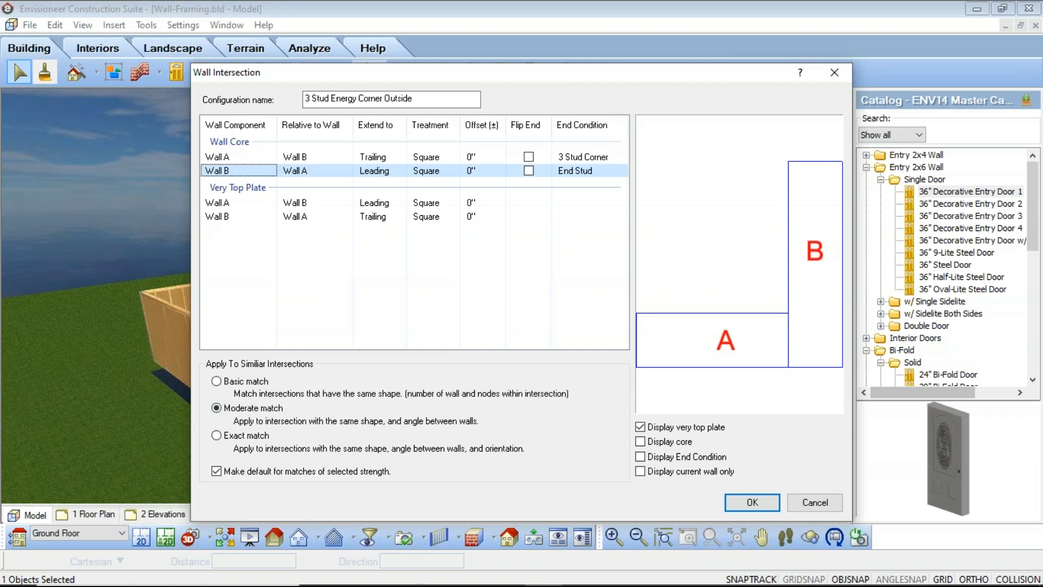
click(815, 503)
click(672, 419)
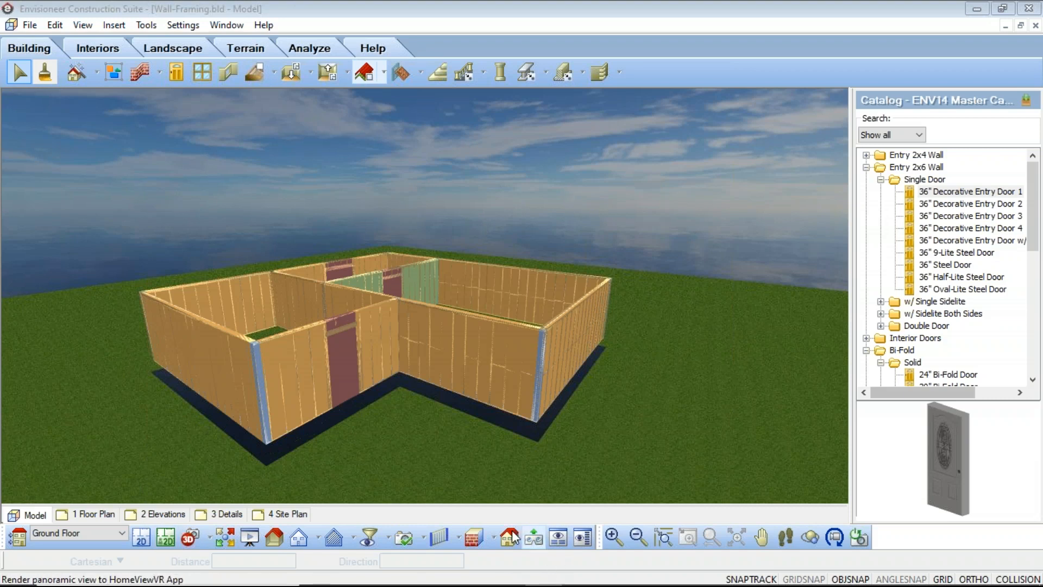
- Turn off framing mode, display only the project's framing and render the model as Rendered Outline
click(460, 533)
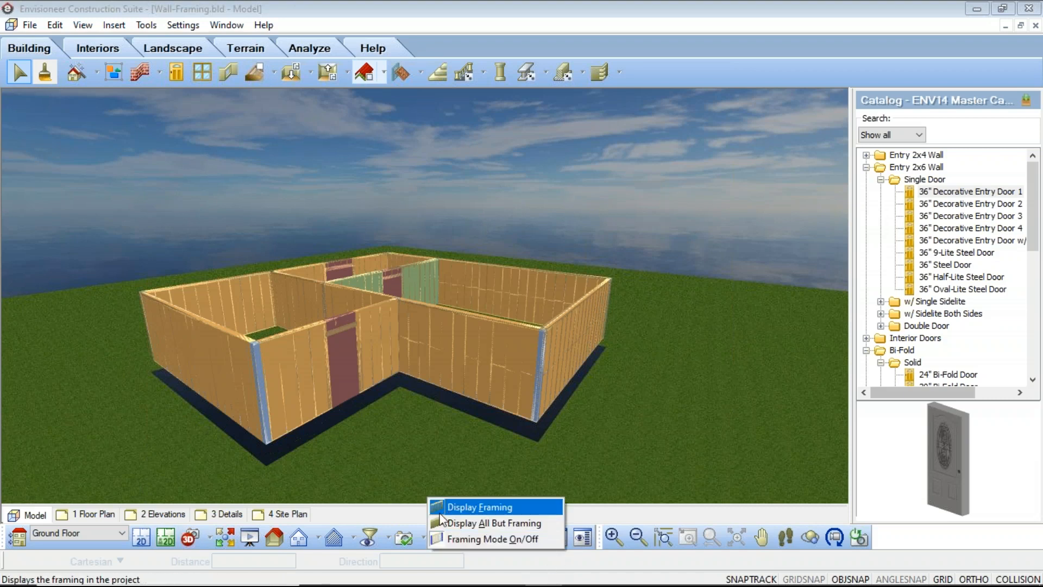
click(434, 539)
click(460, 535)
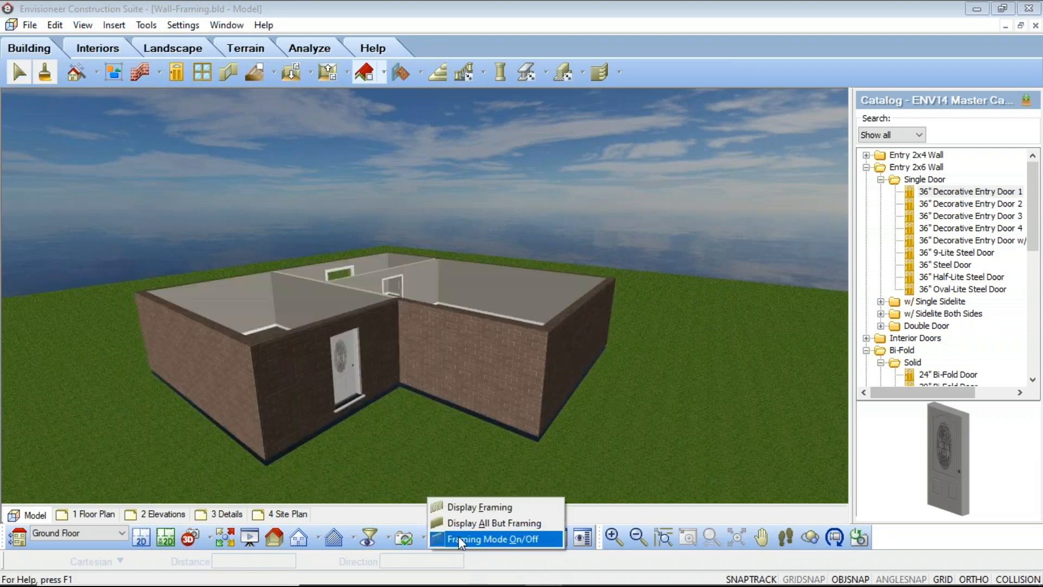
click(438, 504)
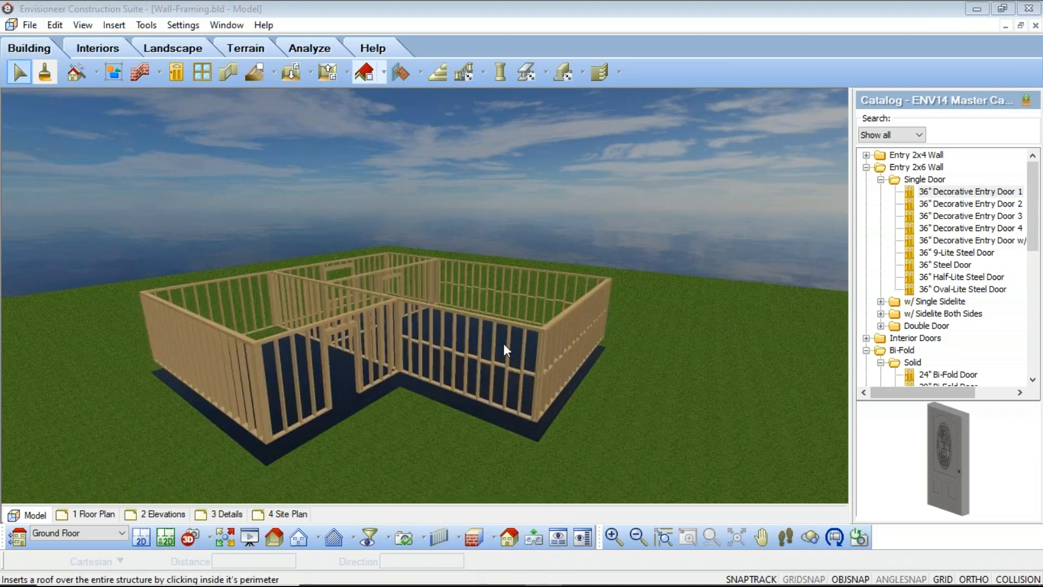
click(493, 538)
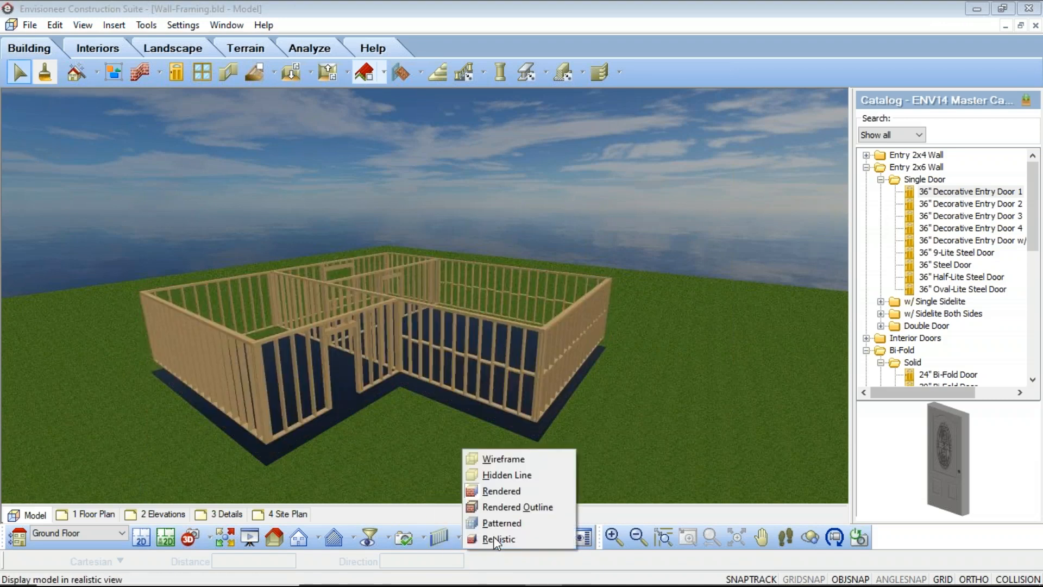
click(508, 509)
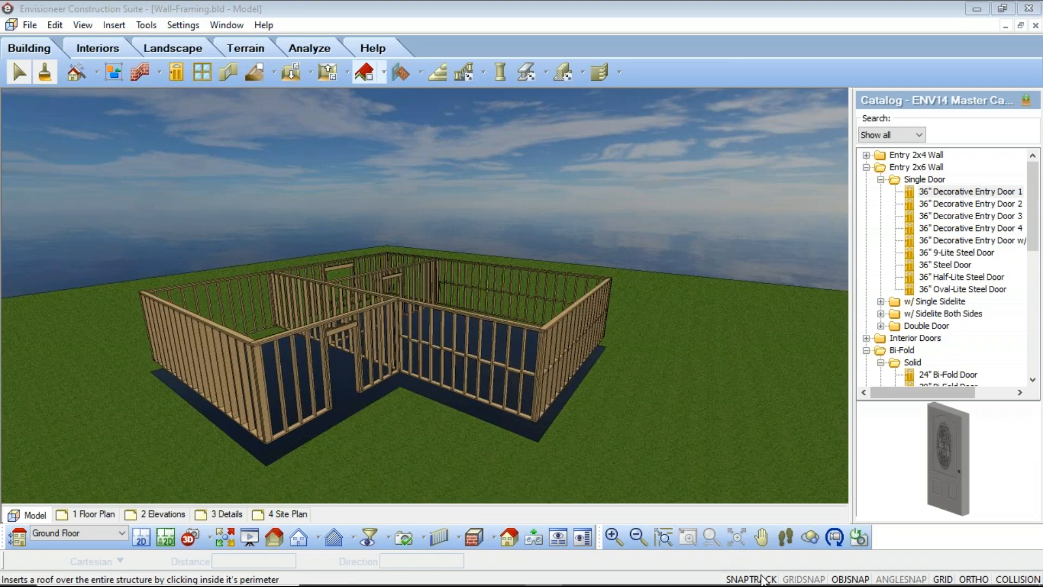
- Walk the camera around the framed house to examine the door header, the blocked infills and the corner studs
click(761, 536)
drag(571, 330, 535, 251)
click(786, 537)
drag(614, 260, 268, 291)
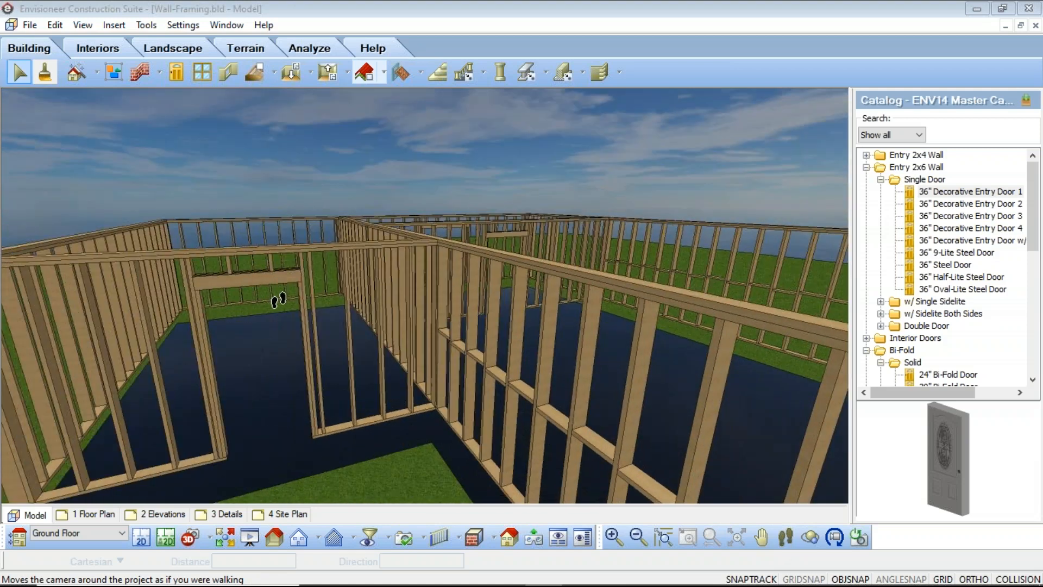
drag(291, 284, 400, 310)
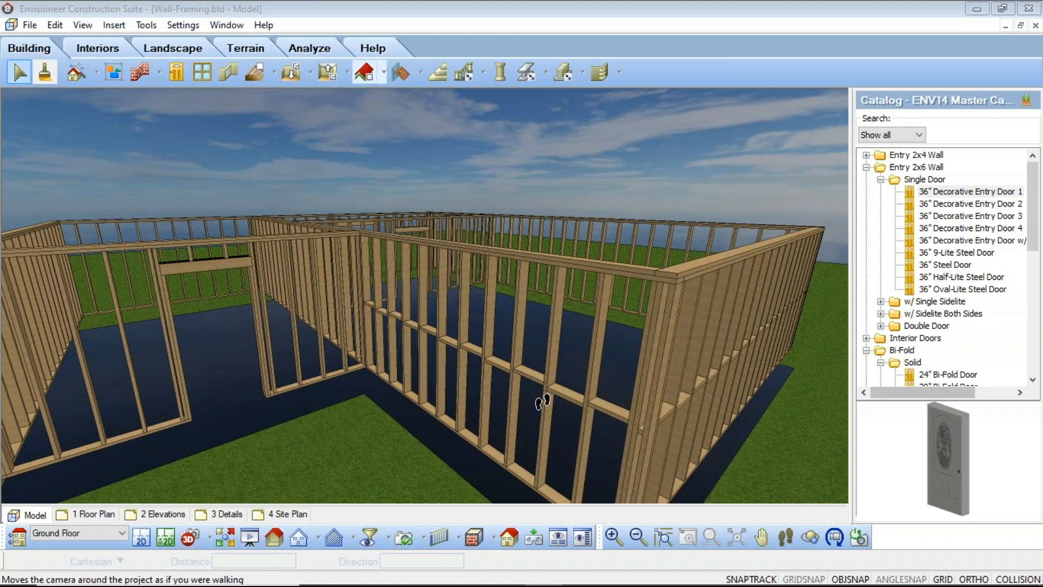
drag(382, 369, 393, 389)
drag(221, 408, 366, 345)
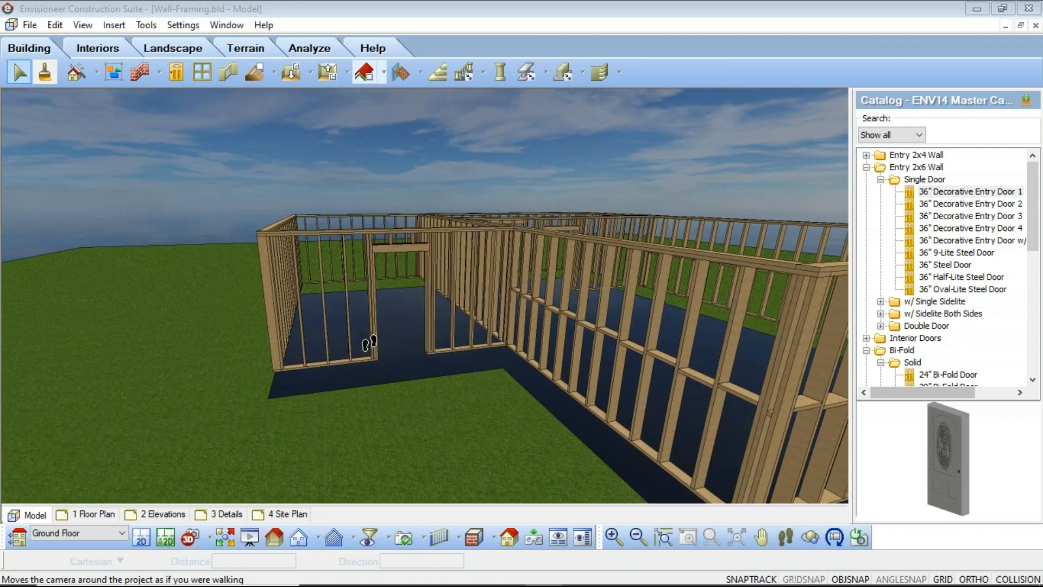
right_click(315, 274)
click(339, 282)
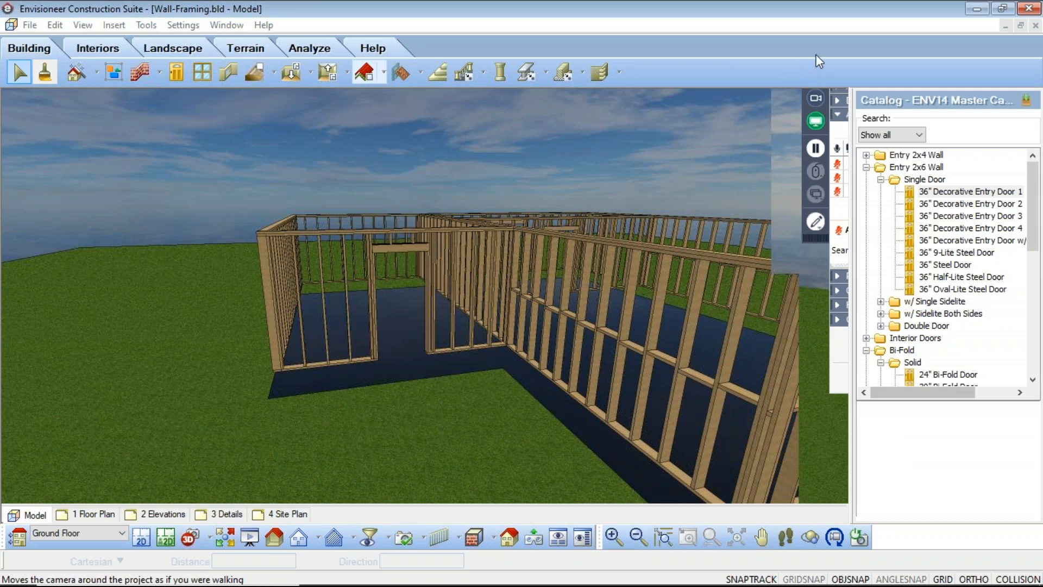
- Switch the Ground Floor to the 2D plan and display everything except the framing
click(144, 545)
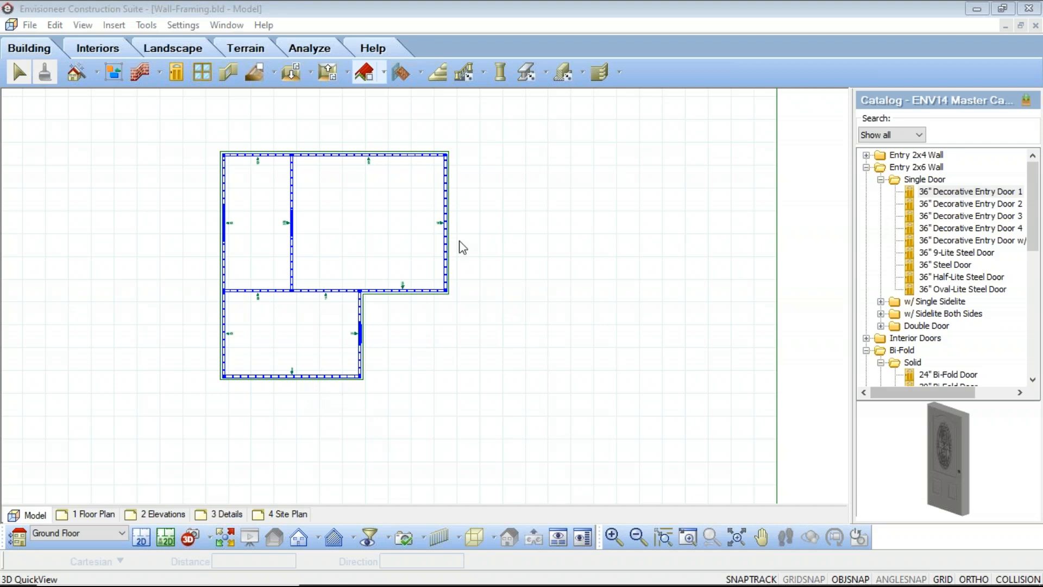
scroll(480, 257, up, 2)
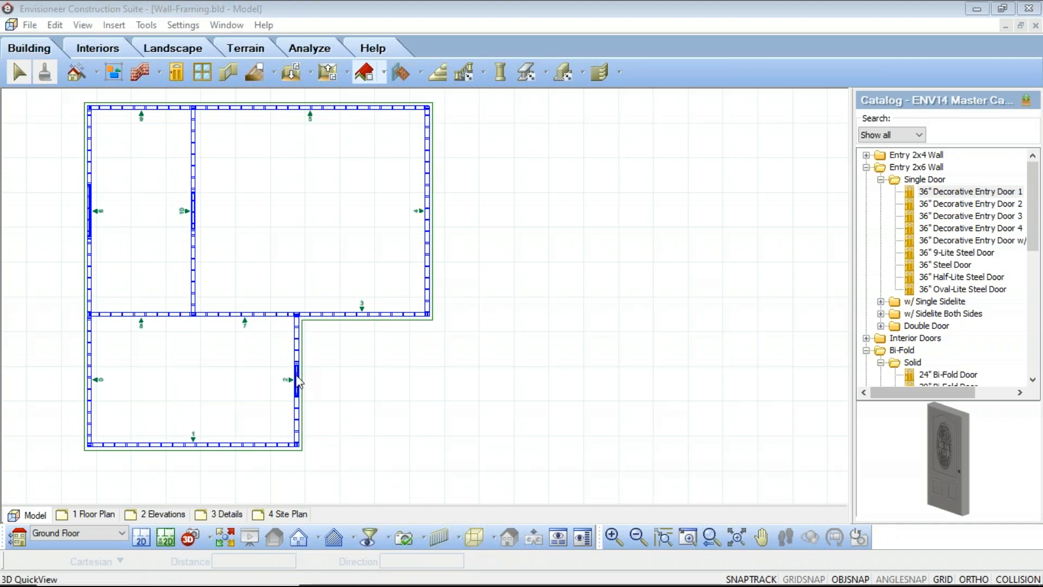
click(458, 538)
click(492, 522)
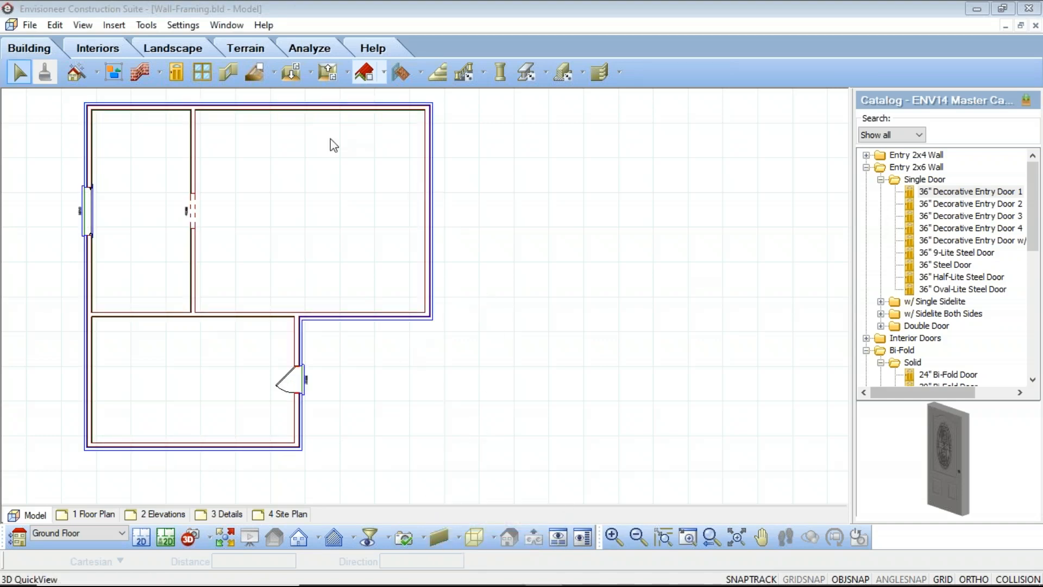
- Insert a 16' X 7' double Garage Door centered on the large room's exterior wall opposite the interior partition
click(176, 72)
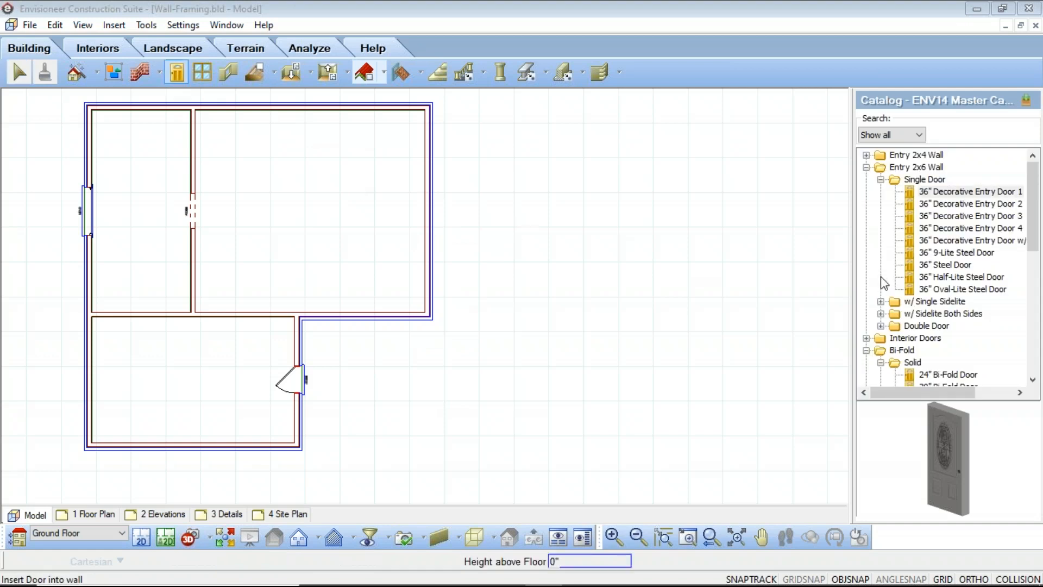
click(866, 168)
click(866, 191)
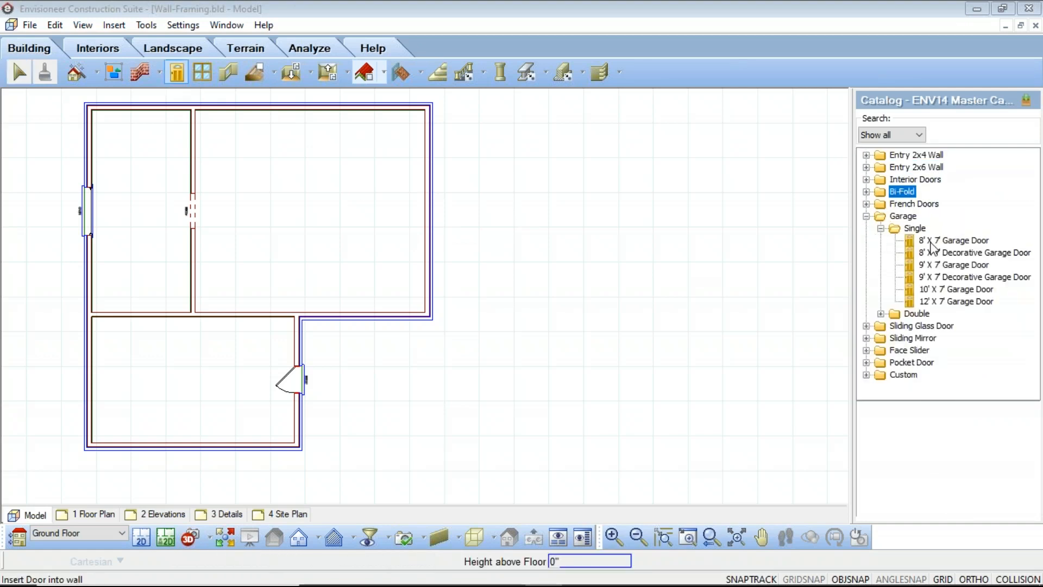
double_click(902, 313)
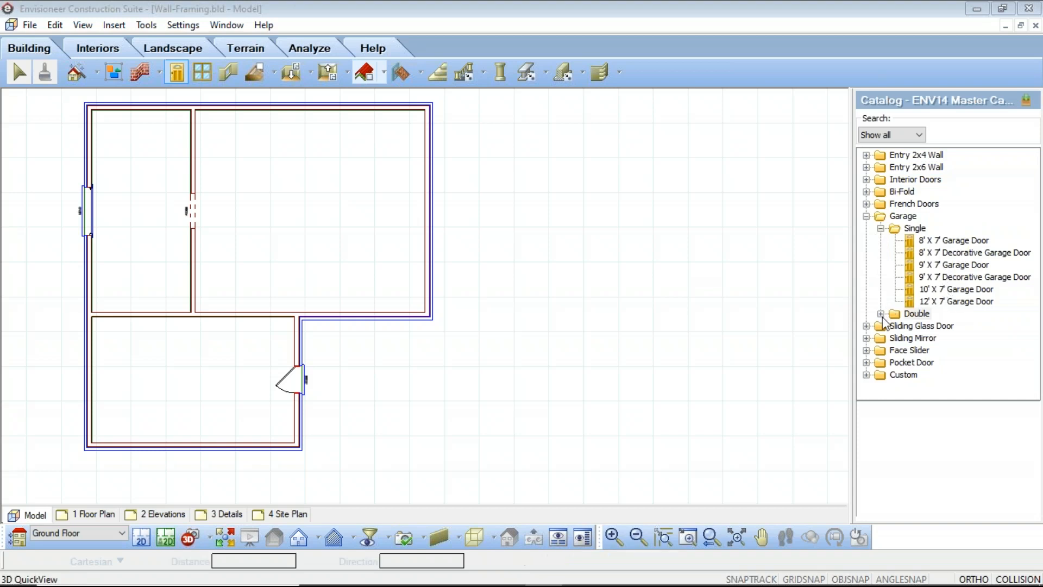
click(956, 325)
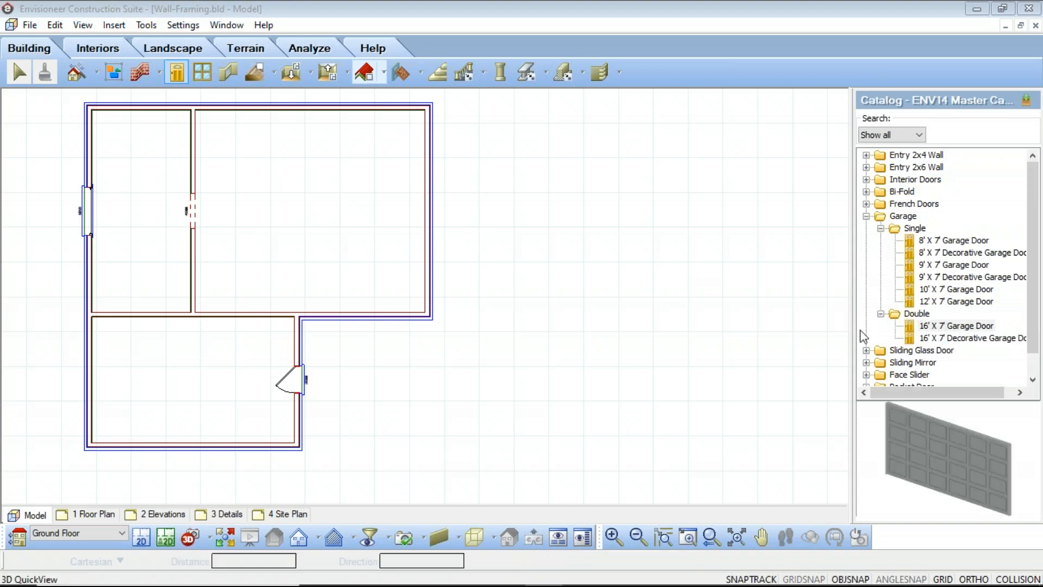
right_click(421, 211)
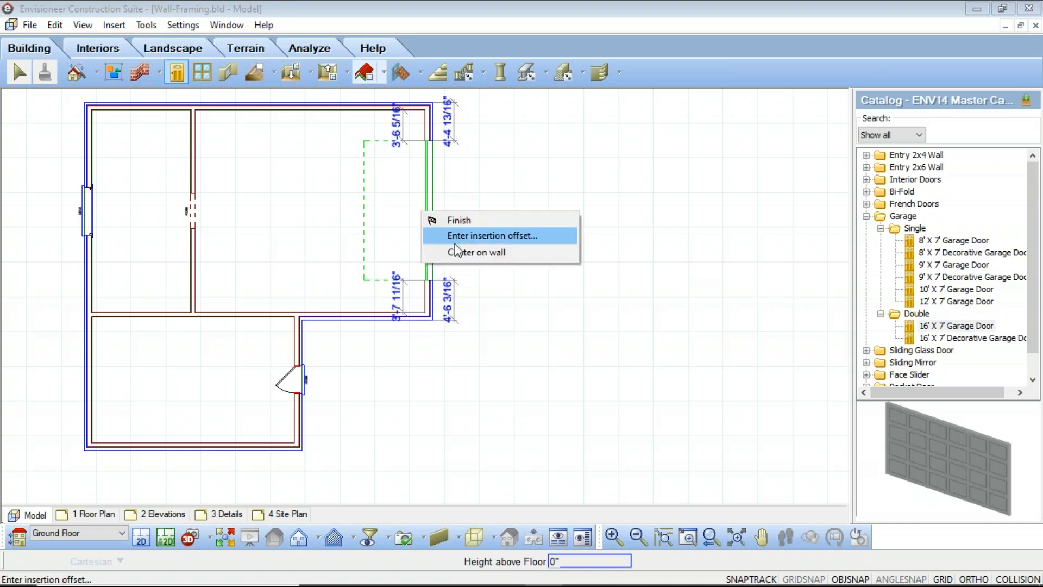
click(449, 249)
right_click(501, 227)
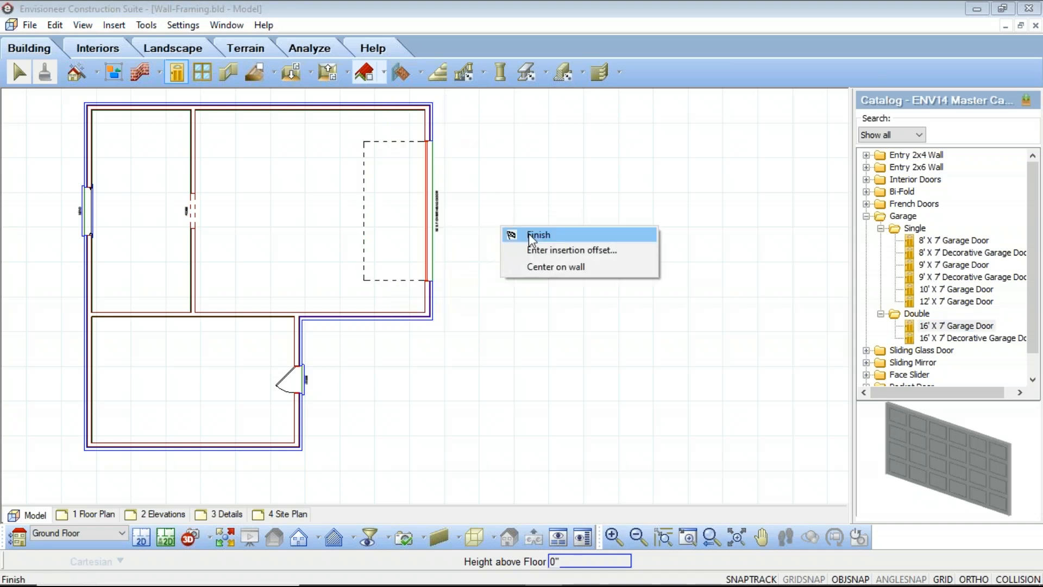
click(521, 233)
- Elevate the garage door by a distance of -1'5" and deselect it
click(428, 199)
right_click(428, 199)
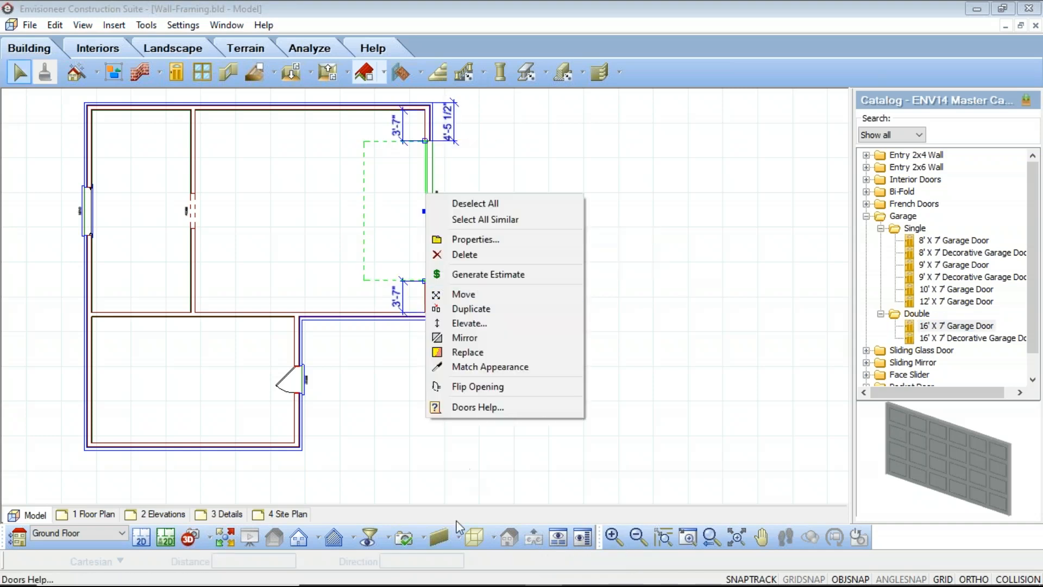
click(480, 324)
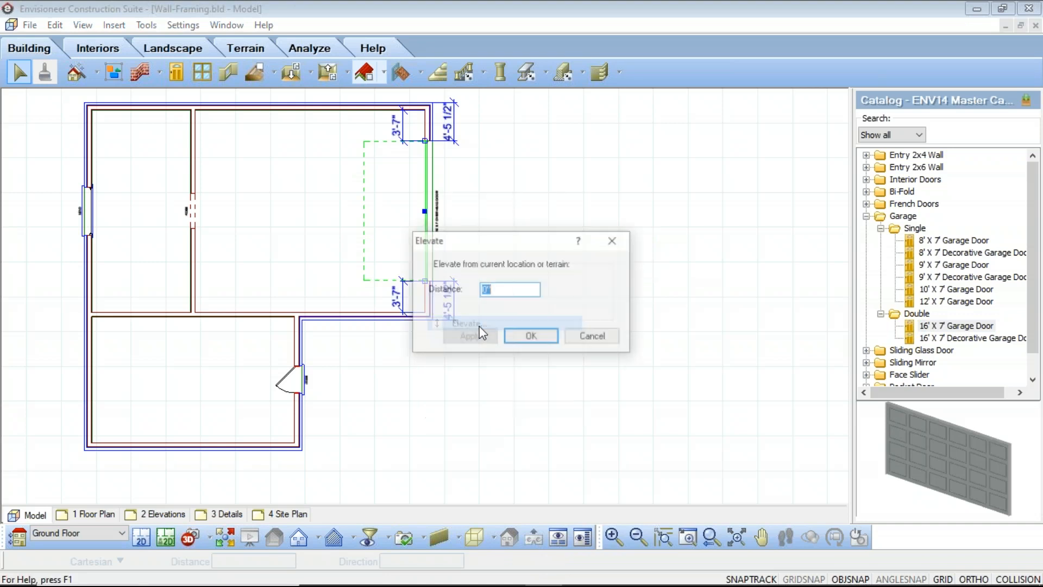
text(-1'5")
click(469, 337)
click(531, 337)
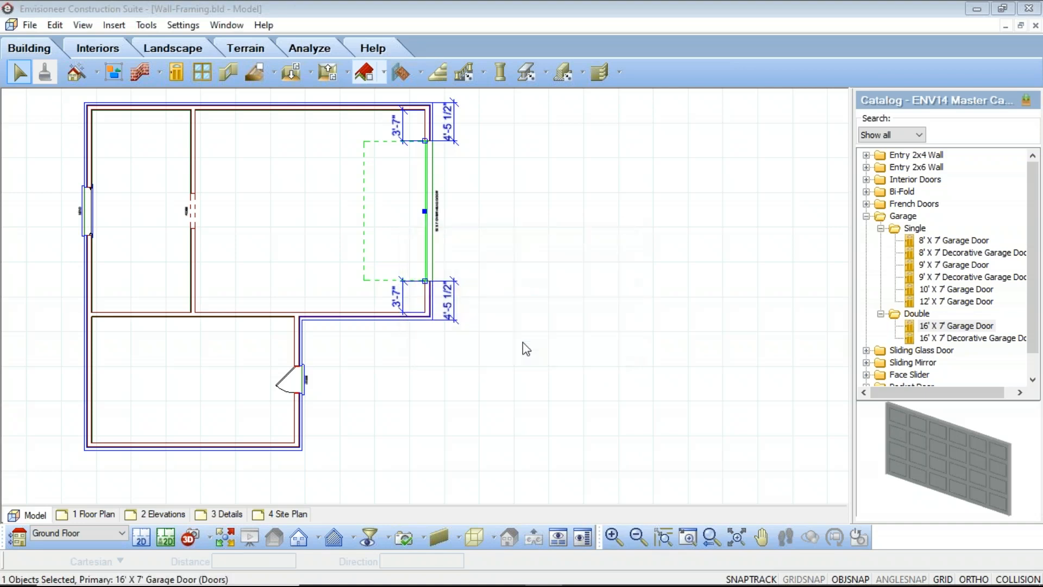
click(526, 350)
- Switch to the 3D Perspective view and walk the camera around the house until the garage door is in full view
click(209, 538)
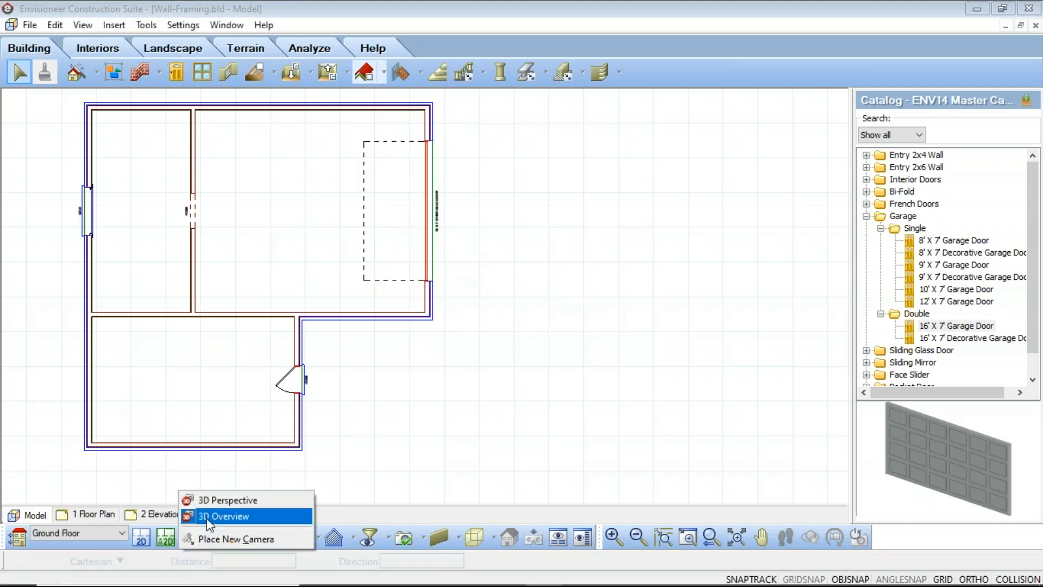
click(215, 500)
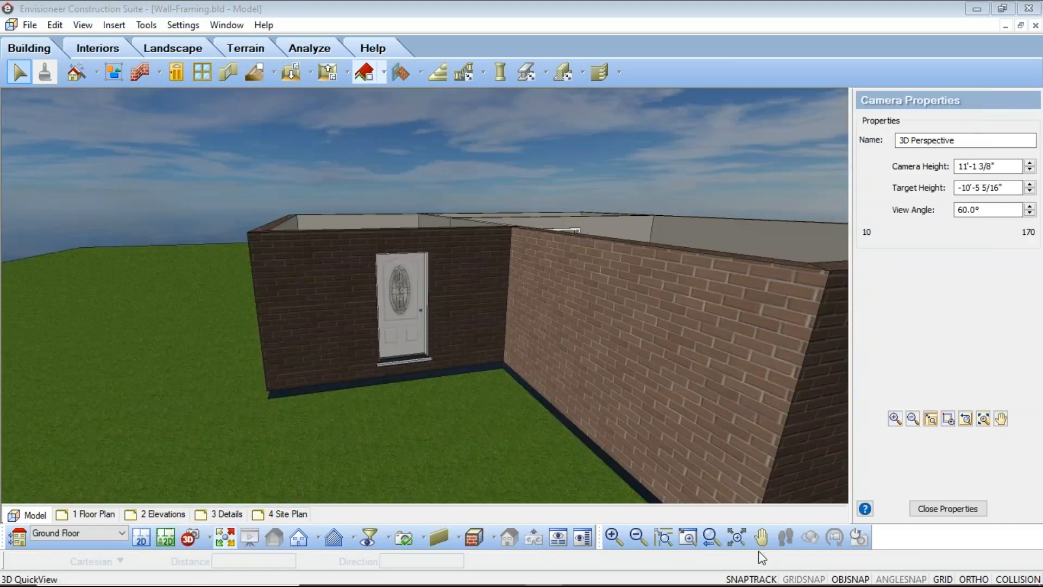
click(785, 537)
mouse_move(554, 288)
mouse_down()
mouse_move(716, 428)
mouse_move(853, 456)
mouse_move(530, 373)
mouse_move(853, 338)
mouse_move(562, 202)
mouse_move(389, 174)
mouse_move(249, 196)
mouse_move(226, 363)
mouse_move(294, 459)
mouse_move(450, 474)
mouse_up()
click(760, 537)
drag(567, 361, 649, 210)
right_click(642, 189)
click(664, 198)
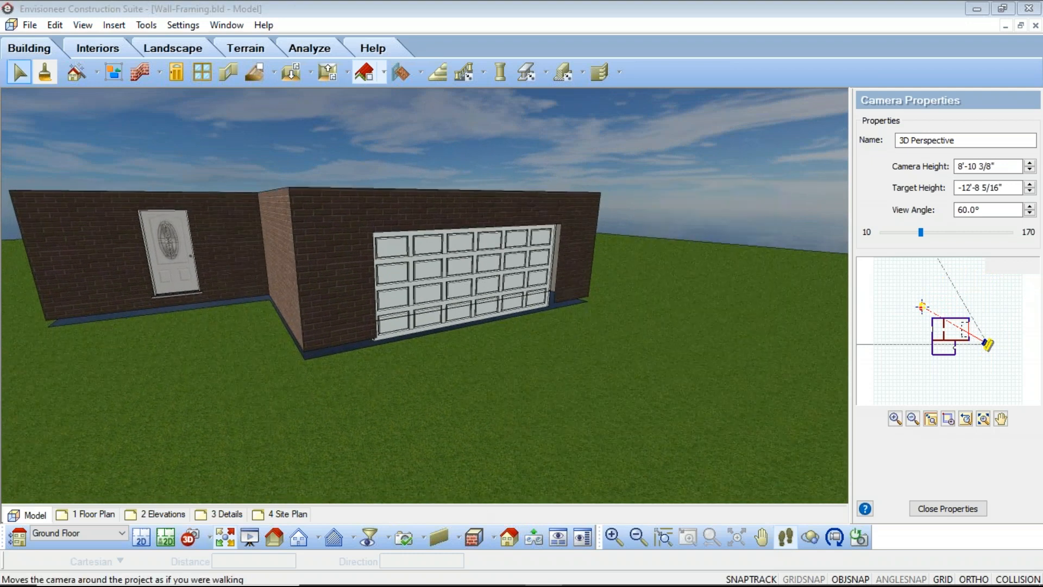
- Display only the project's framing and turn on framing mode
click(459, 534)
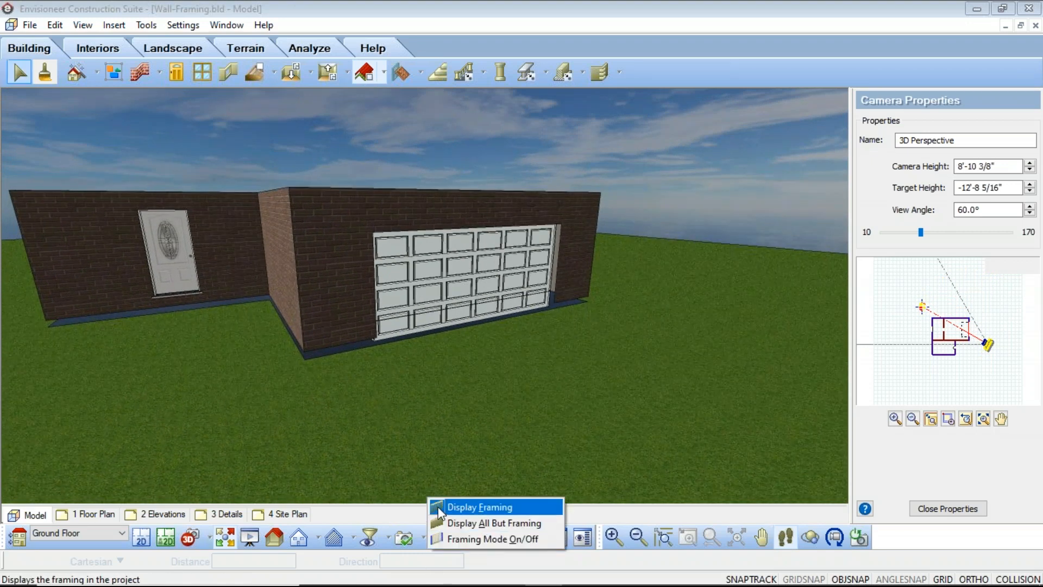
click(438, 507)
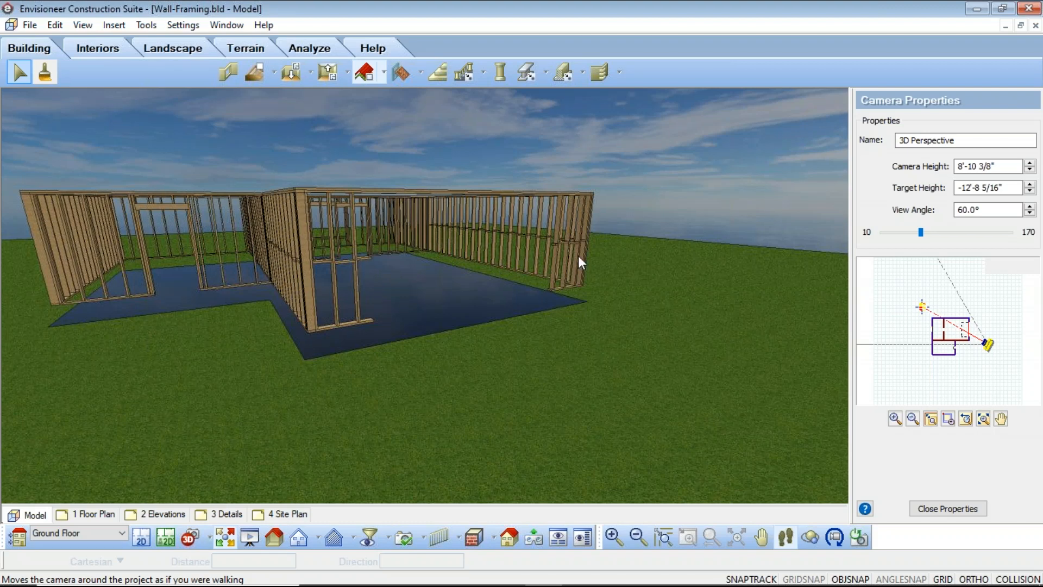
click(457, 540)
click(441, 536)
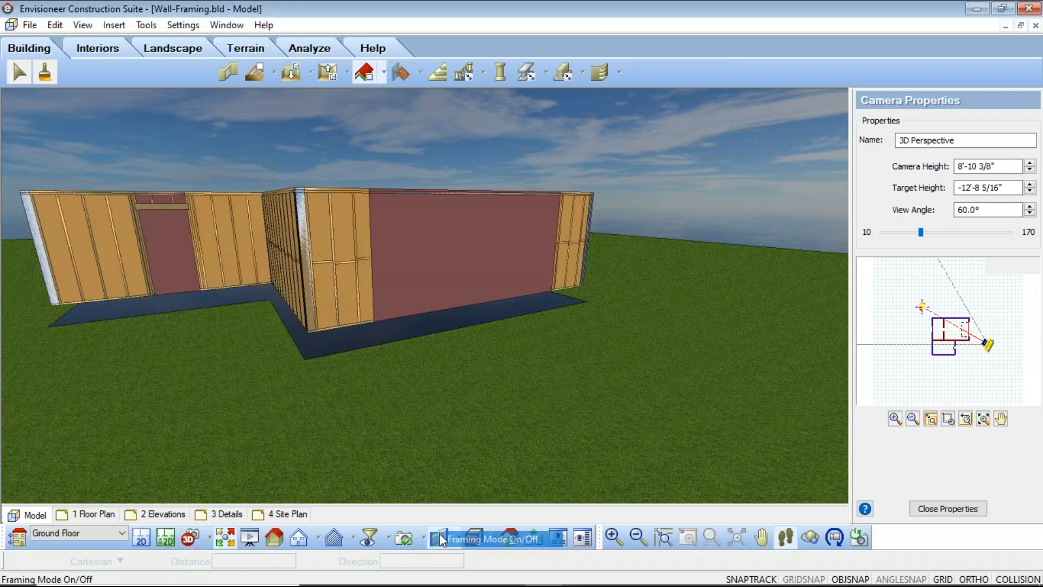
- Set the garage door opening to use a custom head sill jamb configuration and open the 11 7/8" PSL Header configuration
double_click(445, 283)
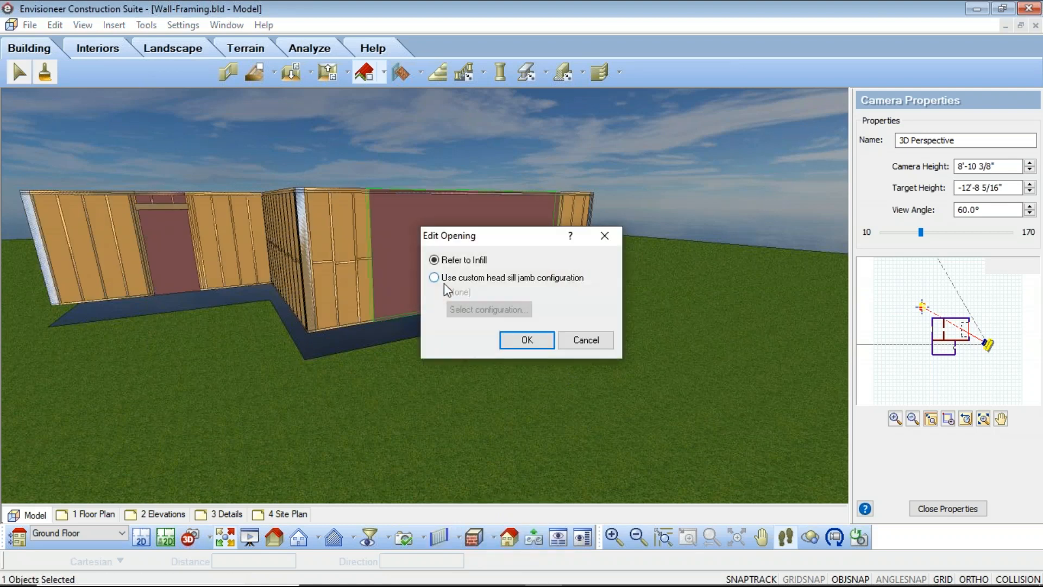
click(435, 278)
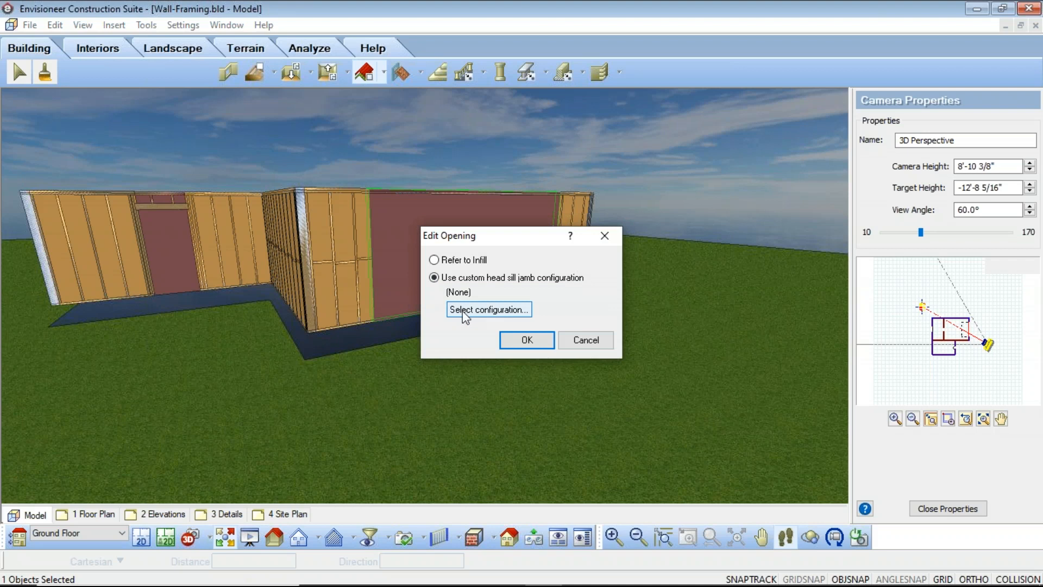
click(464, 310)
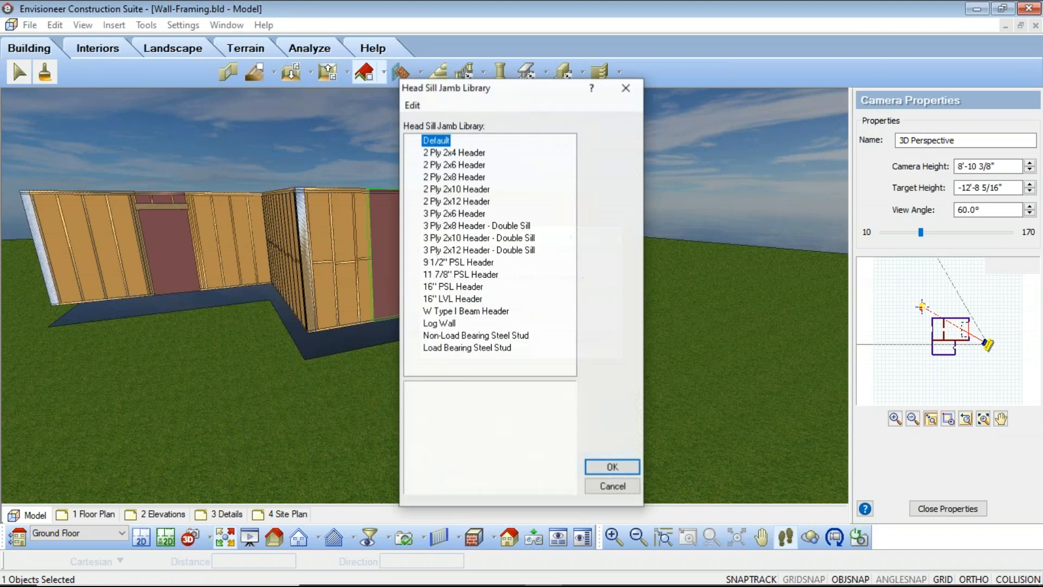
click(457, 275)
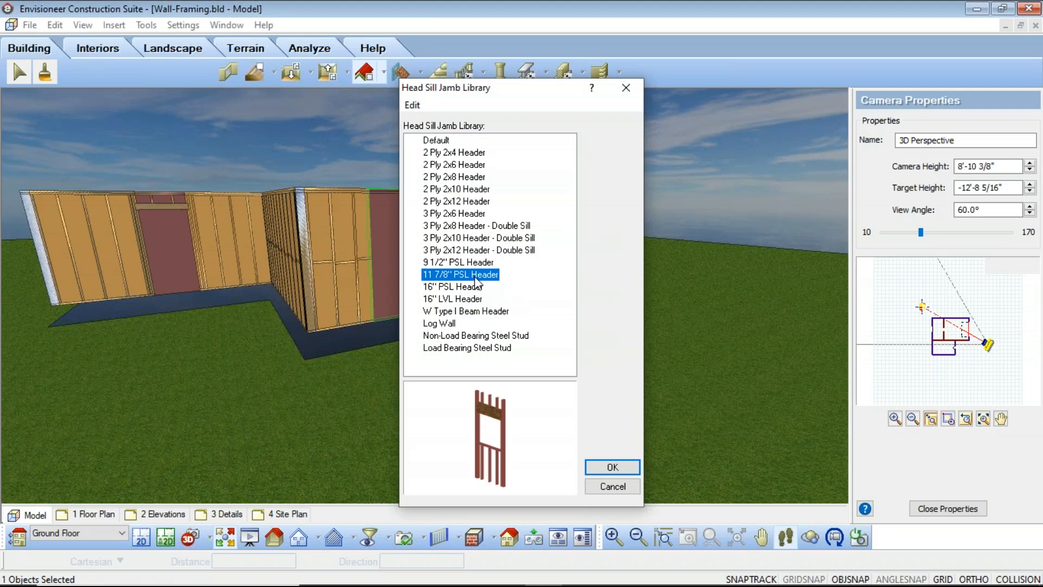
double_click(476, 281)
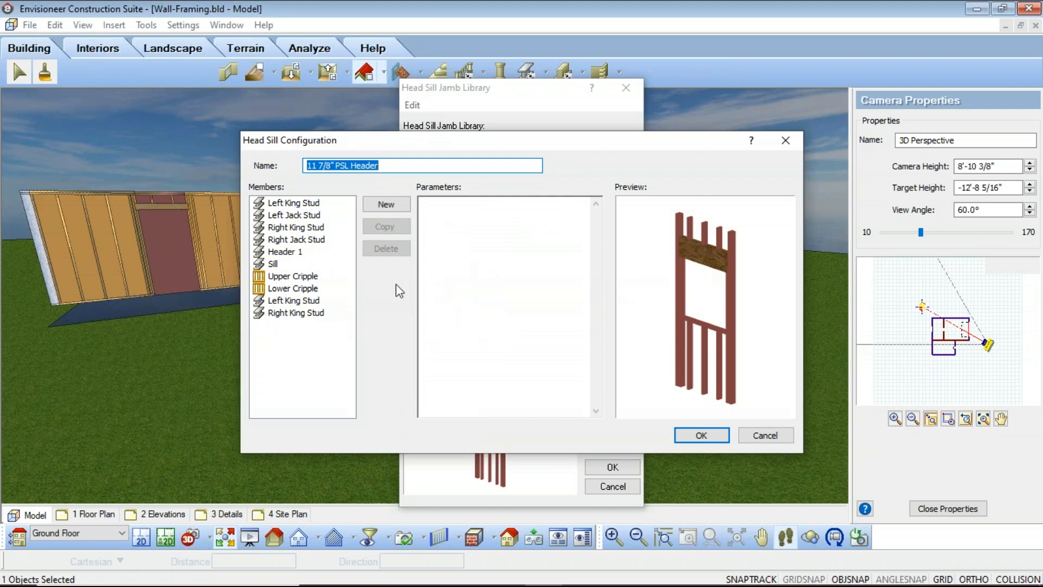
- Preview the header configuration from the front in Rendered Outline, accept it and apply it to the garage door opening
right_click(670, 309)
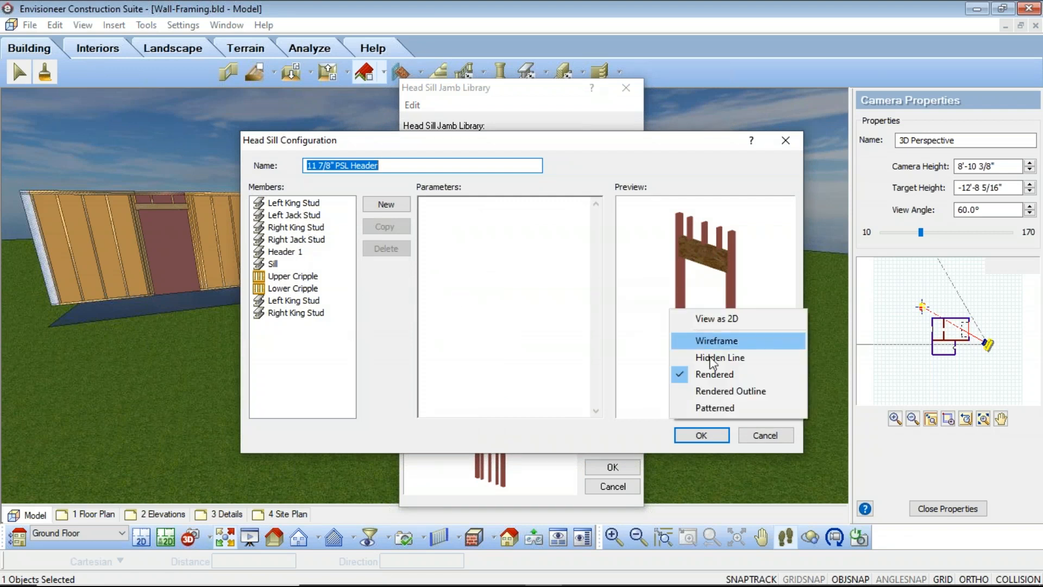
click(717, 391)
drag(740, 330, 711, 329)
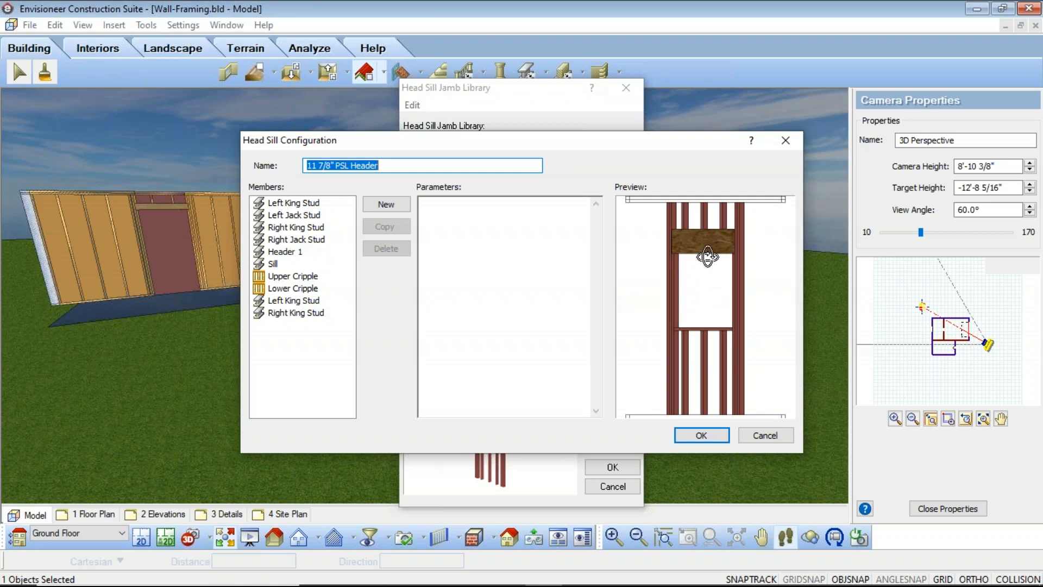
click(707, 434)
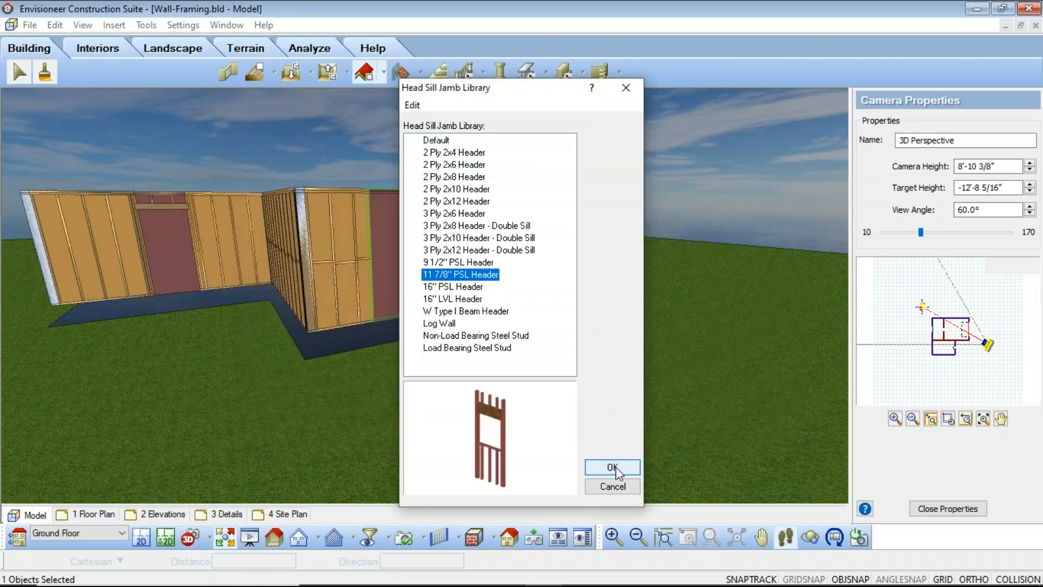
click(615, 467)
click(531, 343)
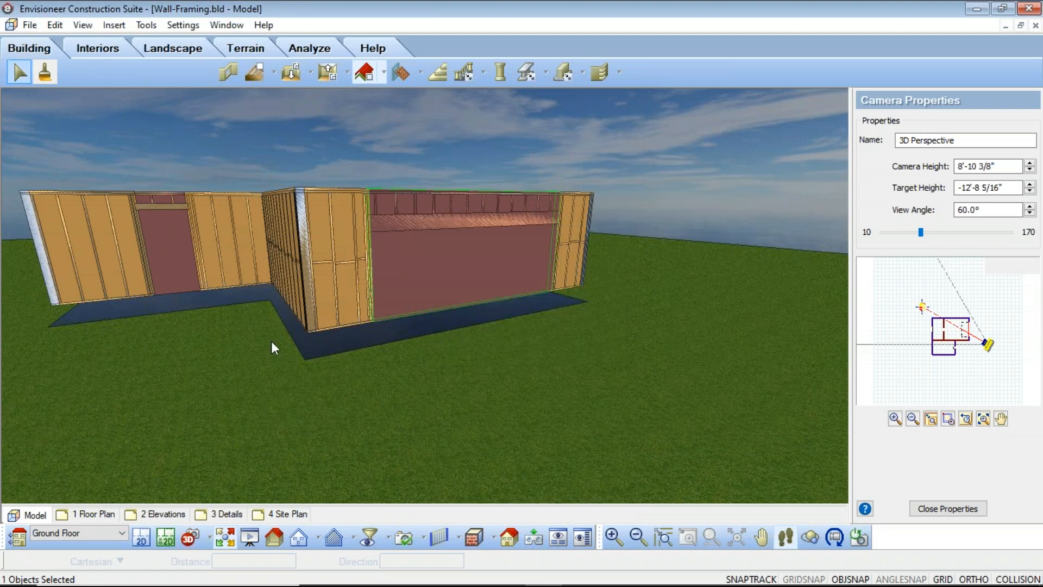
click(665, 214)
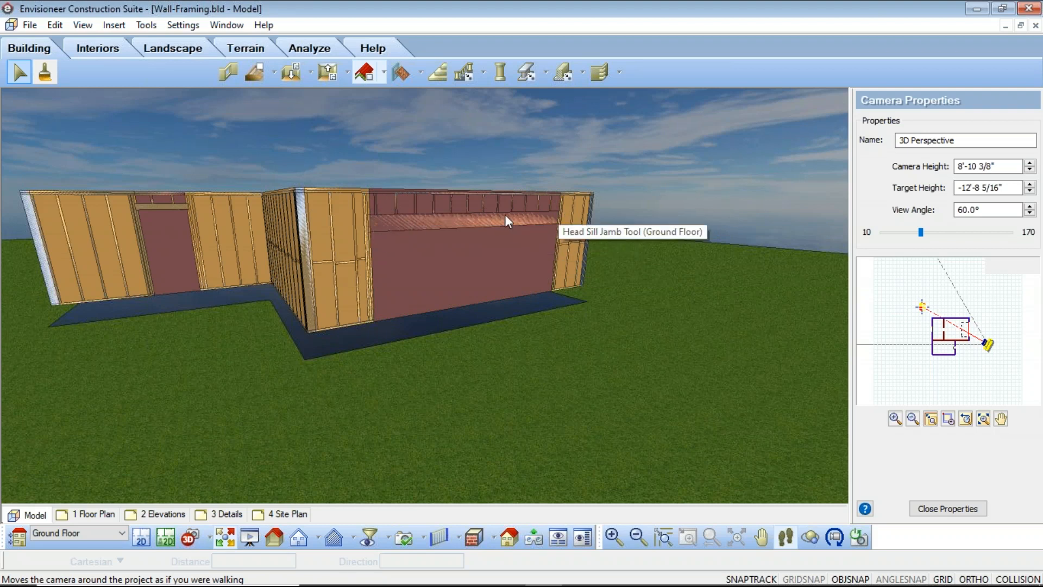
- Turn off framing mode and display only the framing, including the garage door header
click(458, 538)
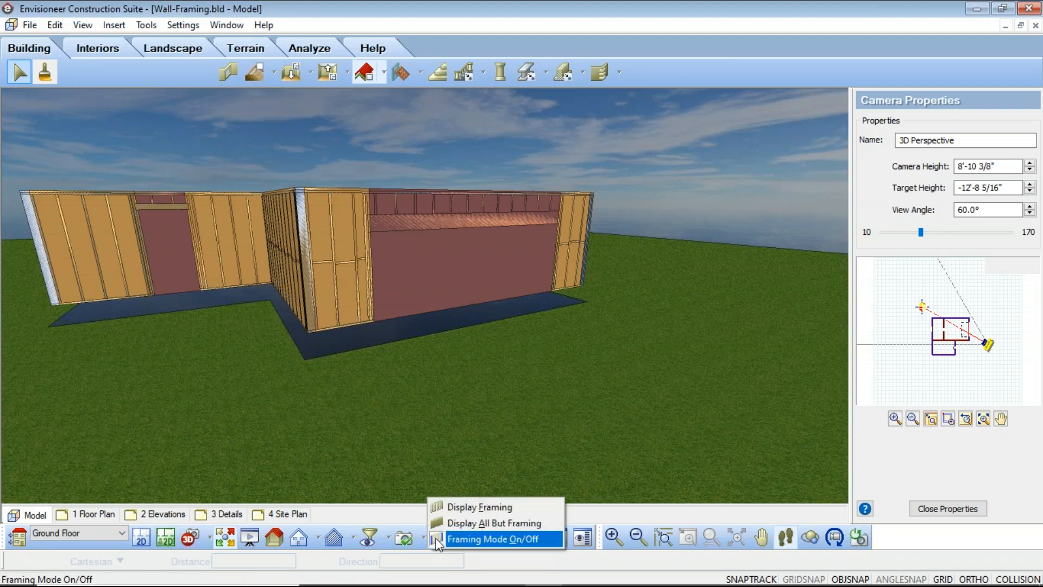
click(459, 536)
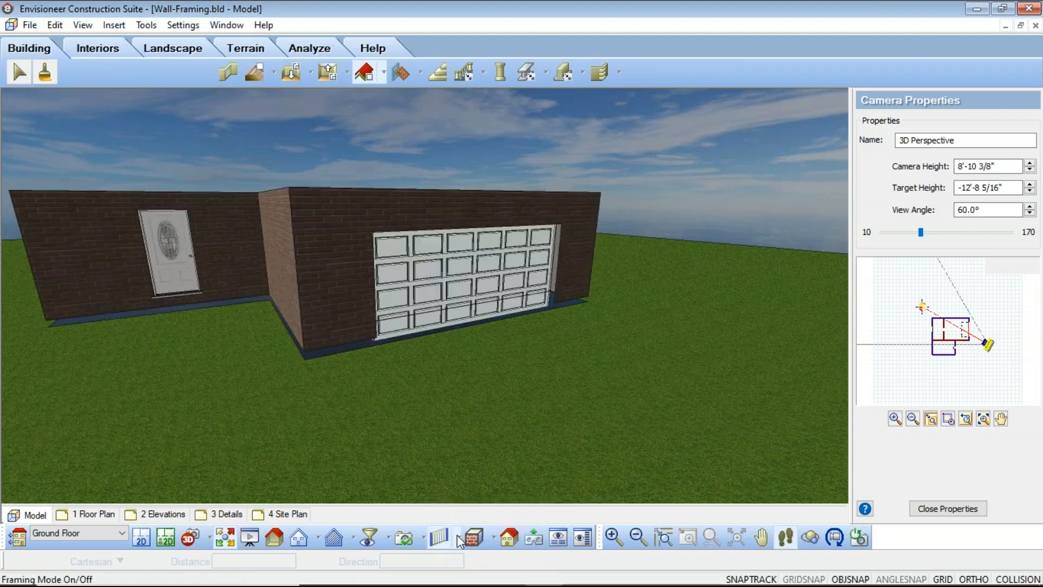
click(458, 536)
click(442, 507)
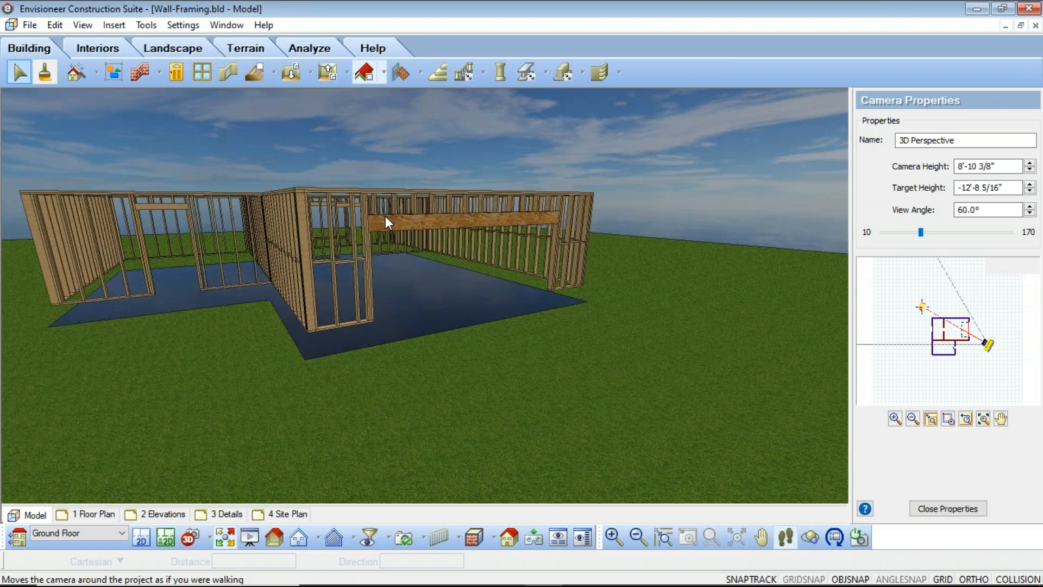
click(1027, 50)
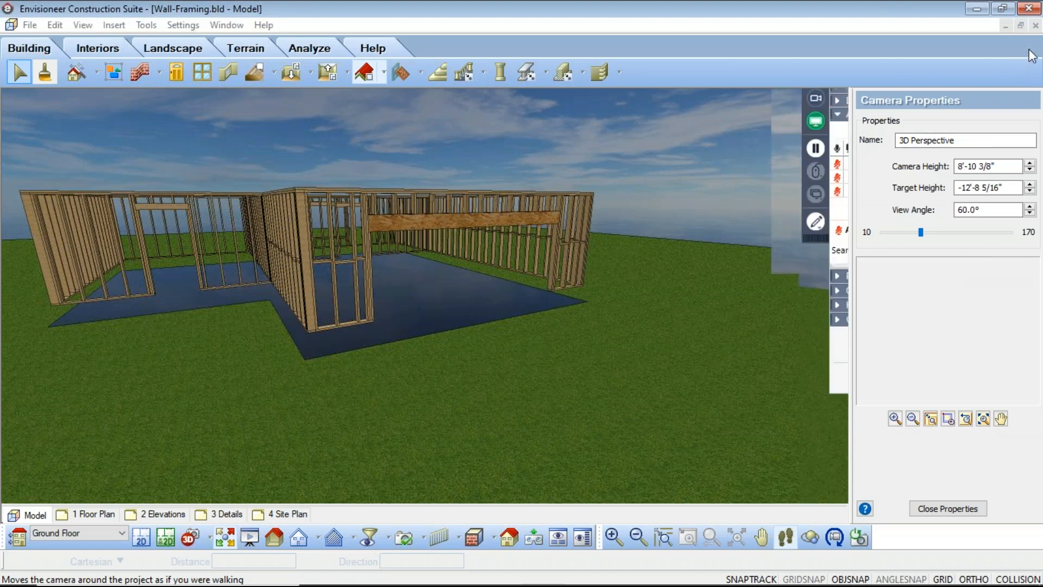